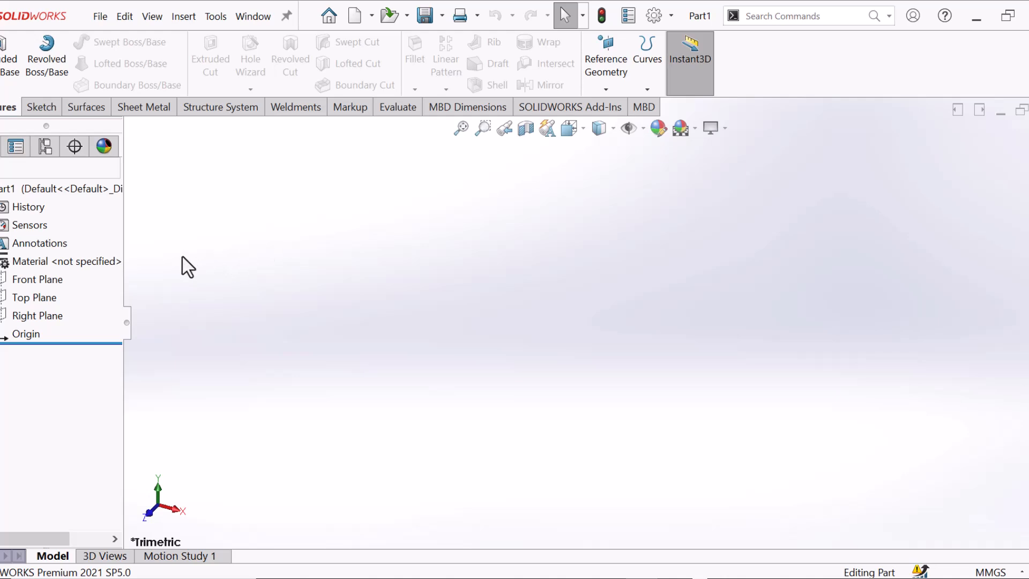
Start a sketch on the Top Plane and change the scene to a plain white background.
left_click(48, 300)
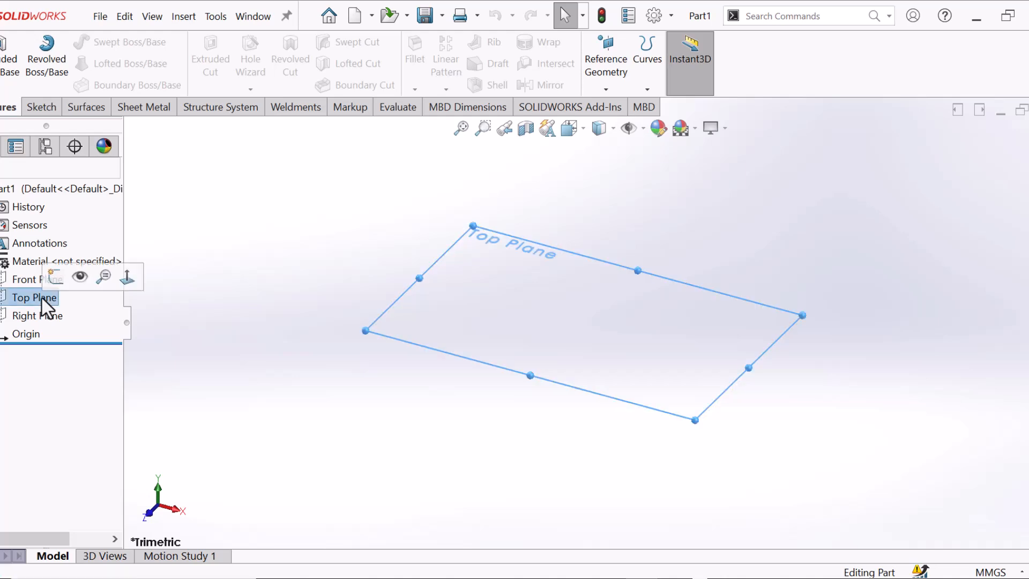
left_click(54, 278)
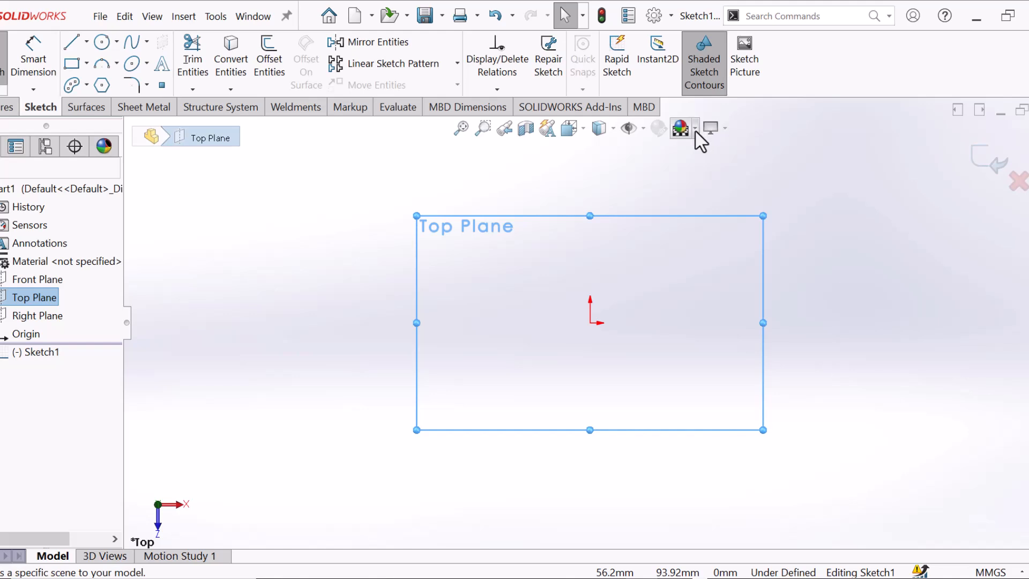
left_click(680, 129)
left_click(716, 172)
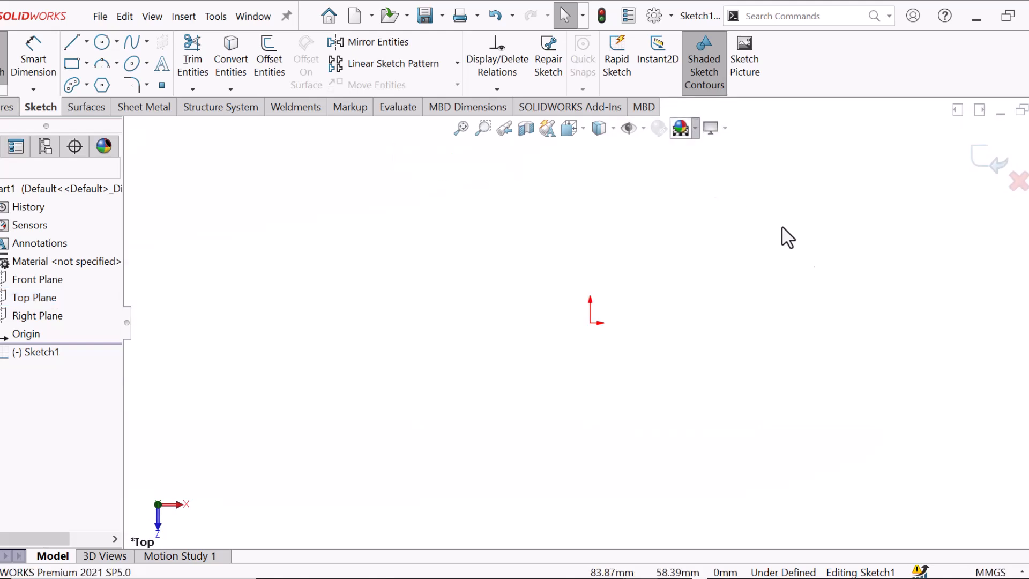
Sketch four concentric circles centred on the origin, with radii of about 27, 19, 13 and 35 mm.
right_click_drag(617, 266, 746, 278)
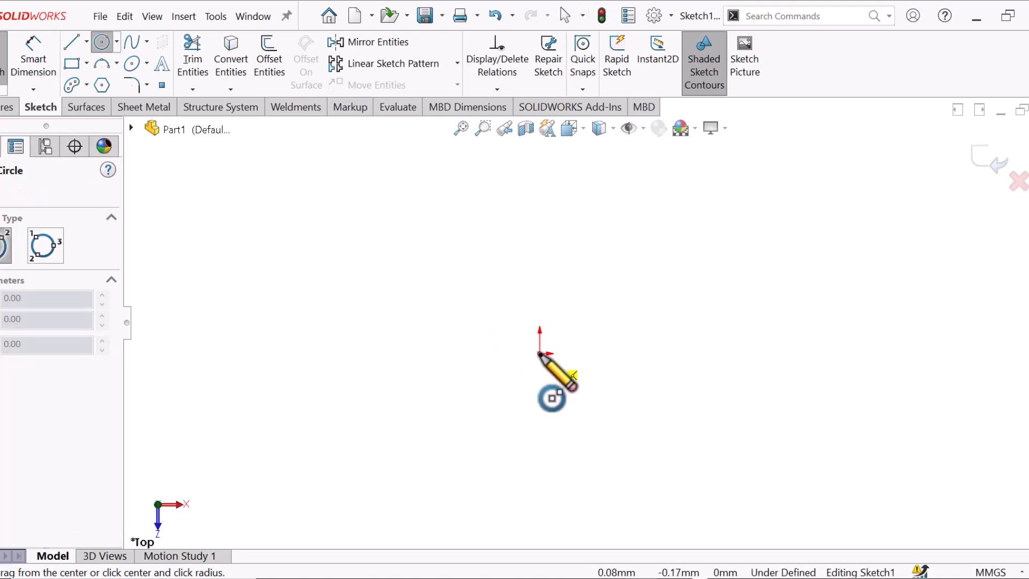
mouse_move(539, 354)
left_mouse_down()
mouse_move(634, 373)
mouse_move(650, 366)
left_mouse_up()
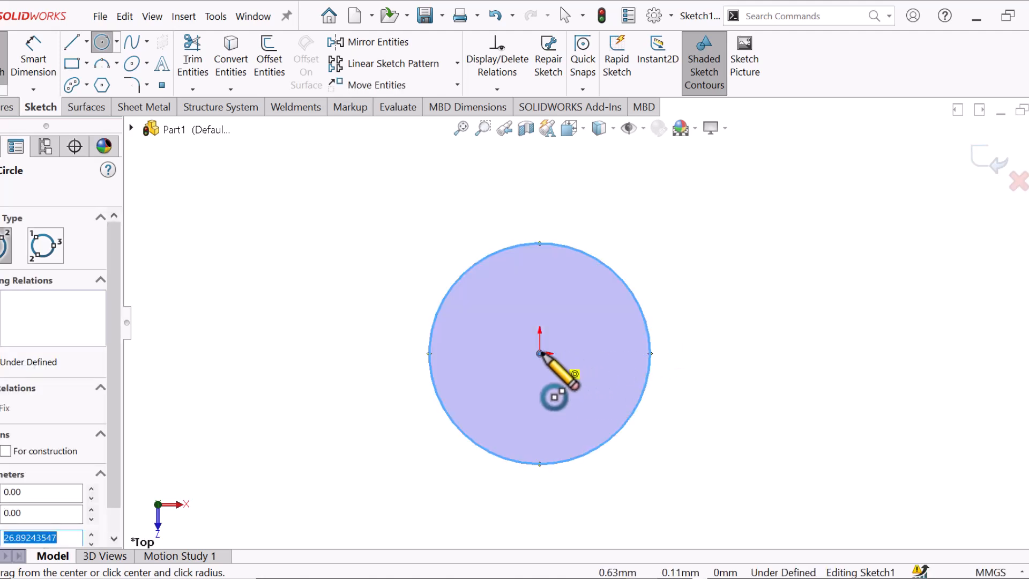
left_click_drag(539, 353, 617, 356)
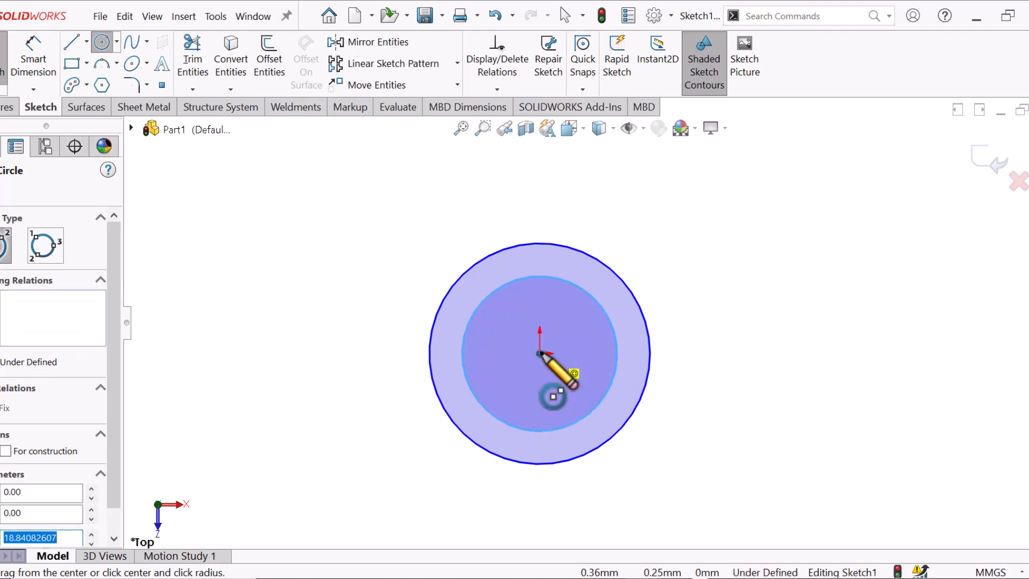
left_click_drag(540, 354, 692, 393)
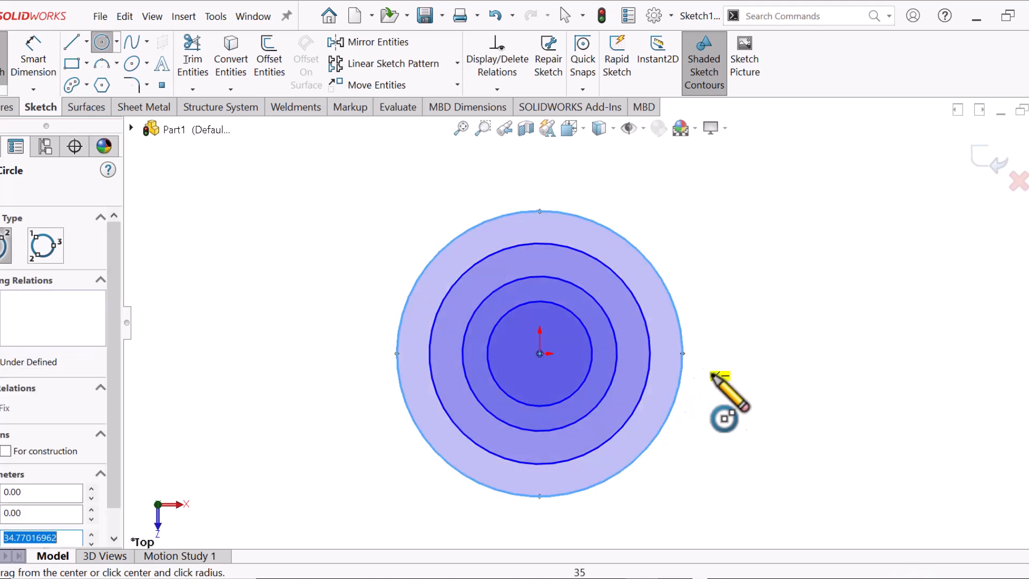
Dimension the innermost circle with a diameter of 70 mm.
right_click_drag(736, 384, 741, 227)
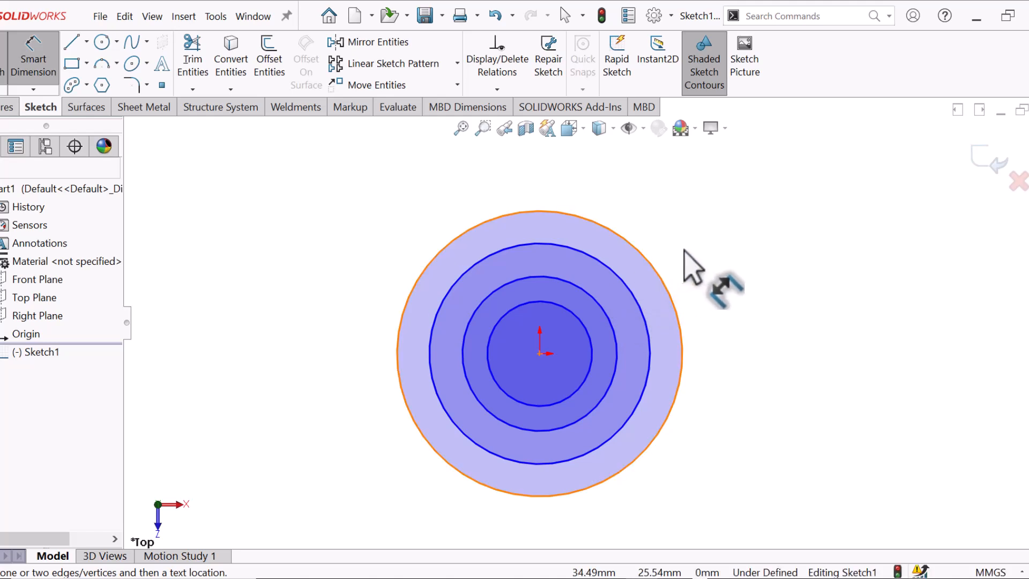
left_click(589, 338)
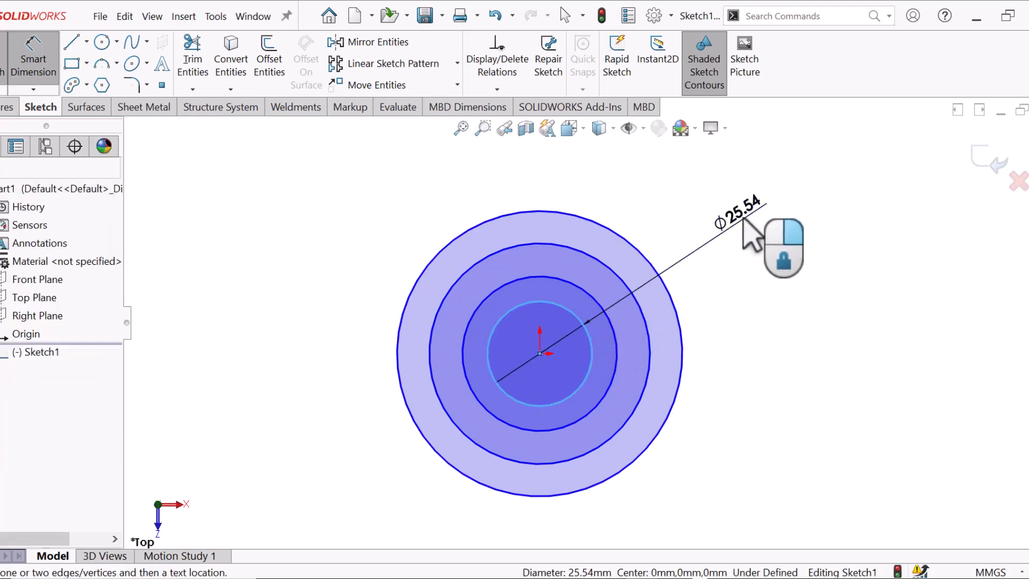
left_click(744, 220)
type("70")
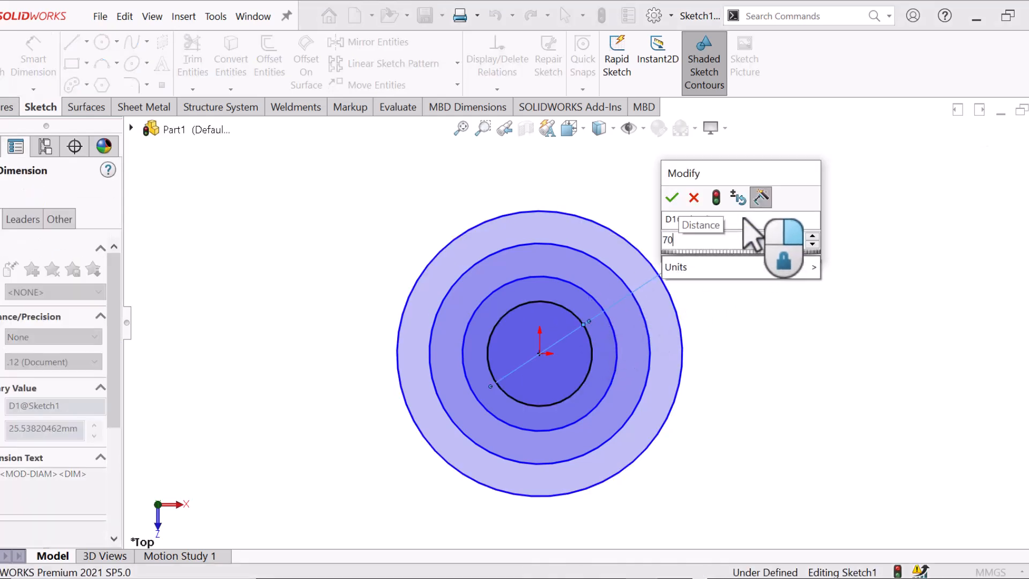
key("Return")
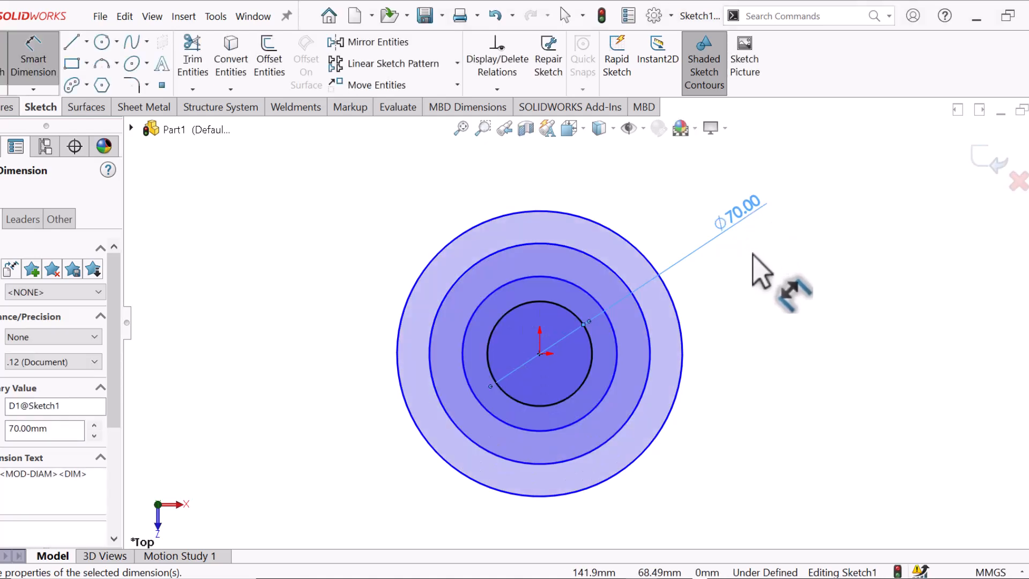
left_click(748, 302)
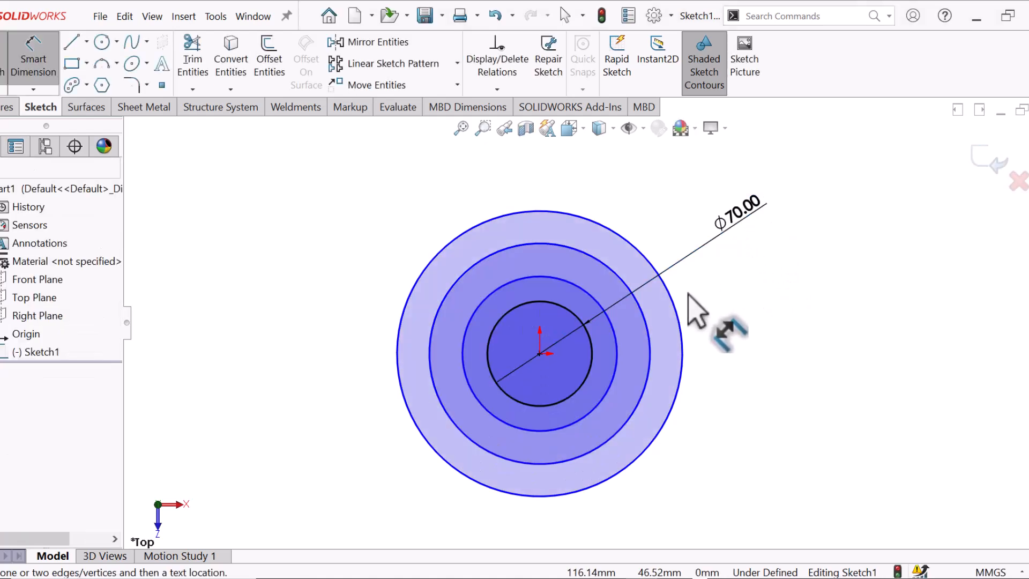
Dimension the second circle from the centre with a diameter of 100 mm.
left_click(614, 328)
left_click(753, 295)
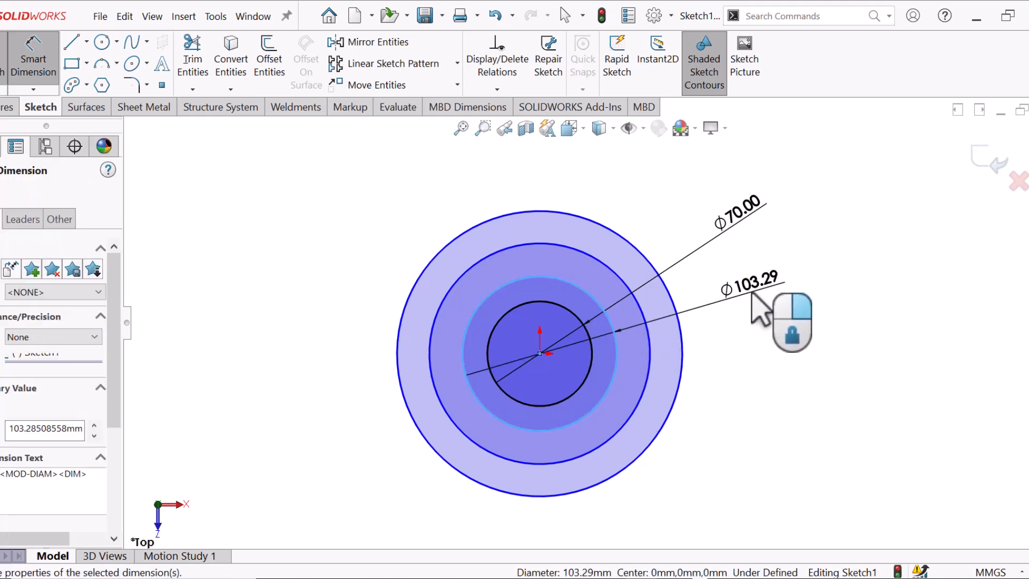
type("100")
key("Return")
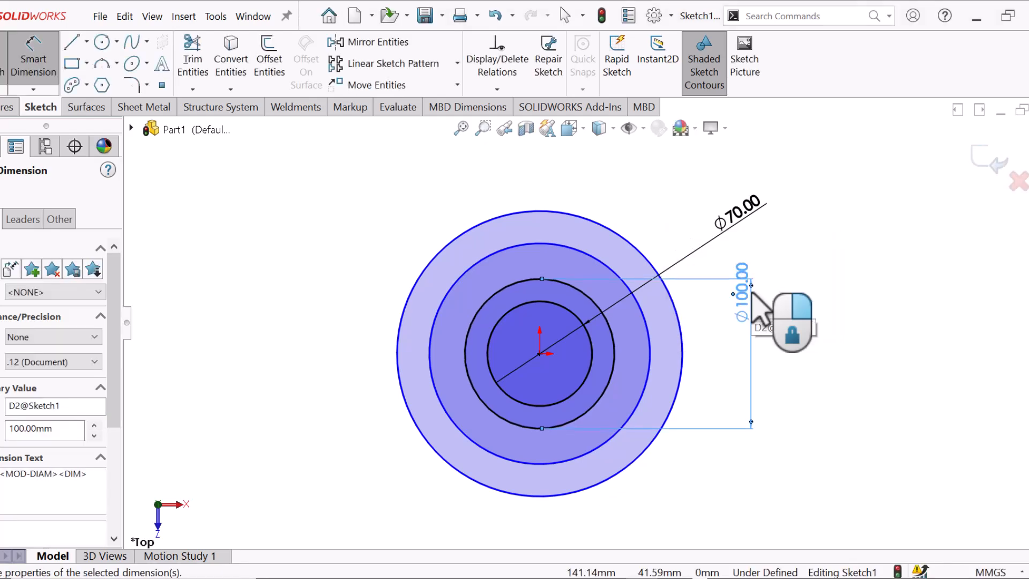
left_click(839, 370)
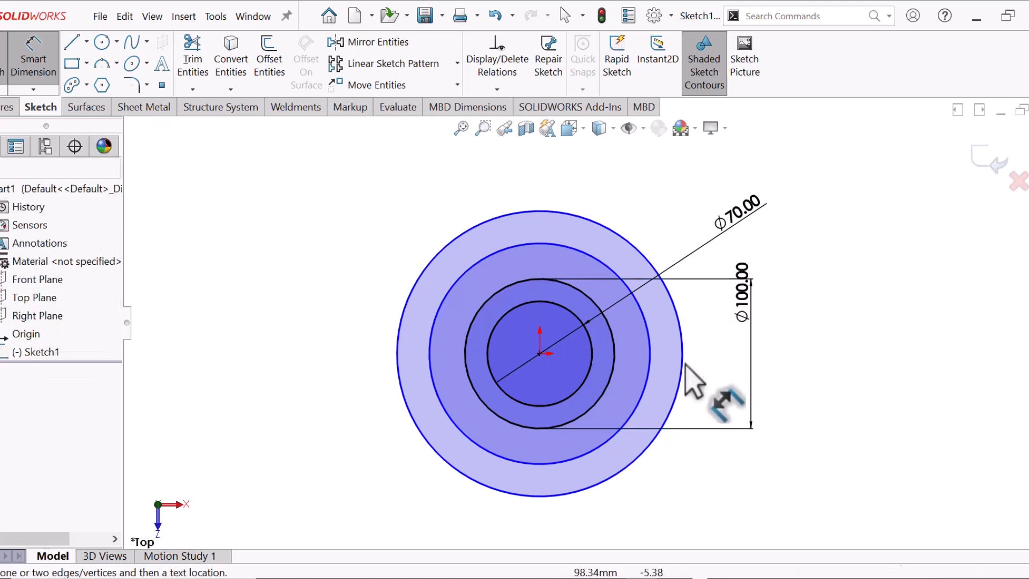
Set the third circle's diameter to 200 mm and delete the remaining undimensioned circle just inside it.
left_click(652, 345)
left_click(865, 343)
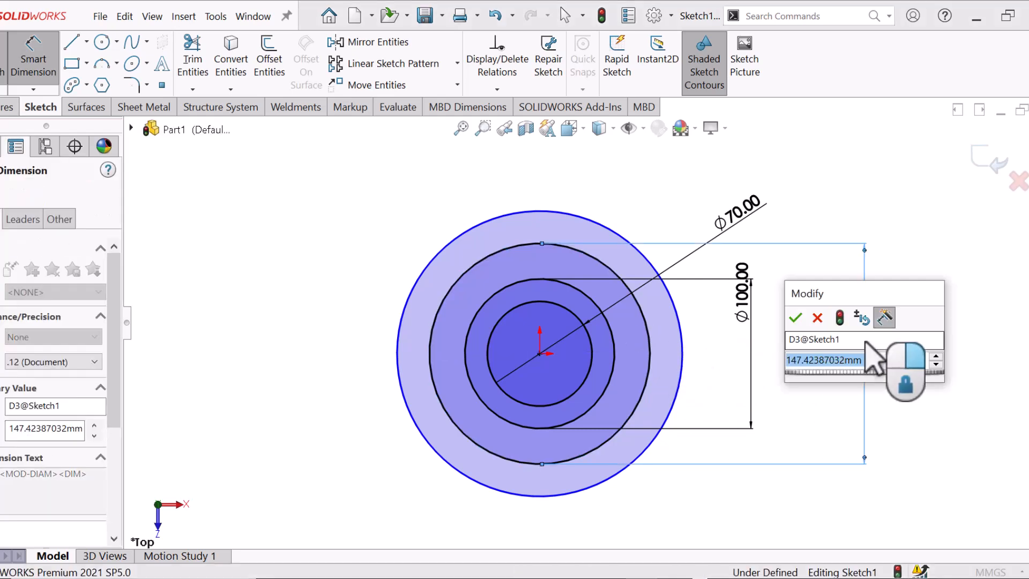
type("200")
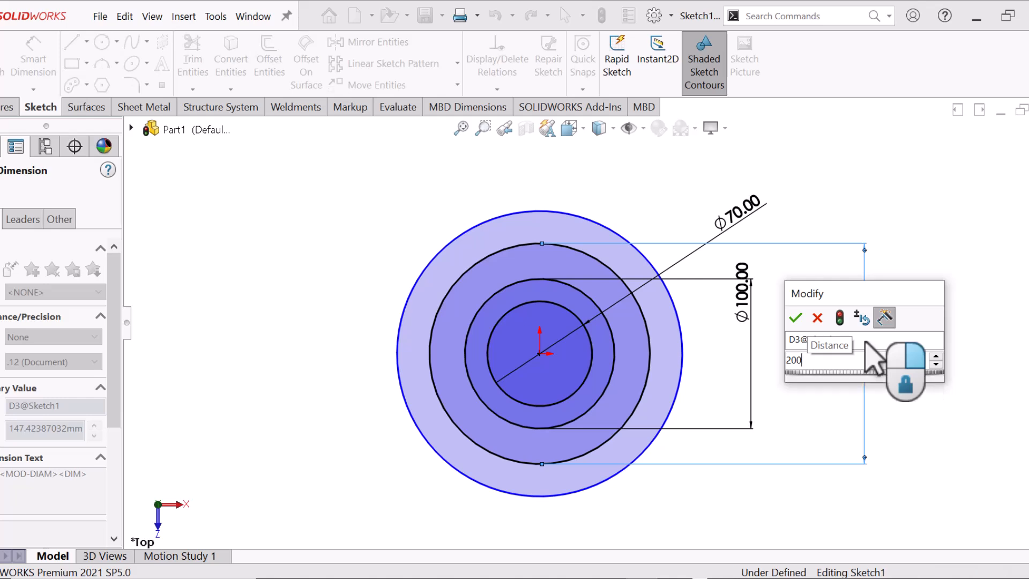
key("Return")
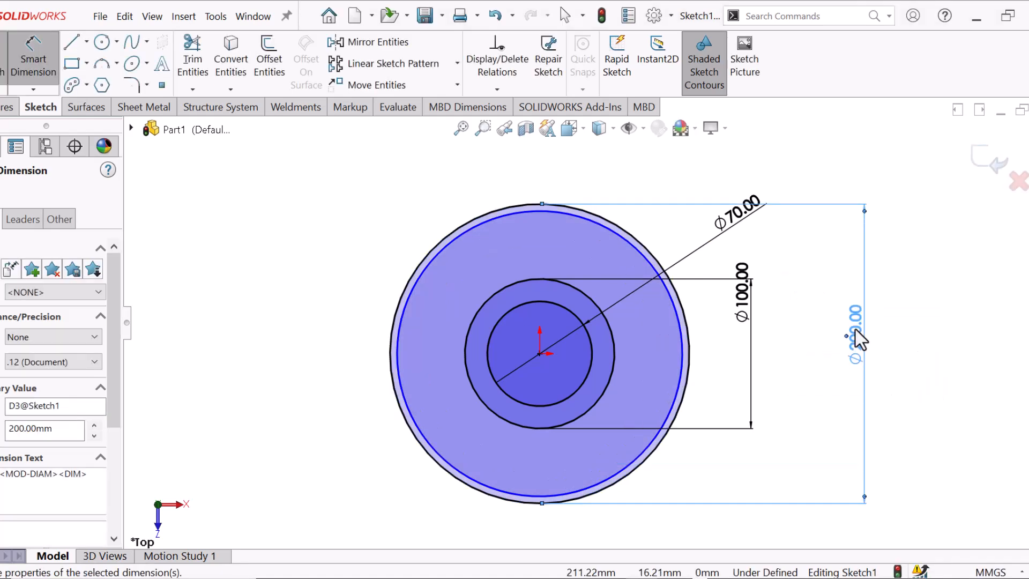
left_click(892, 252)
right_click(892, 249)
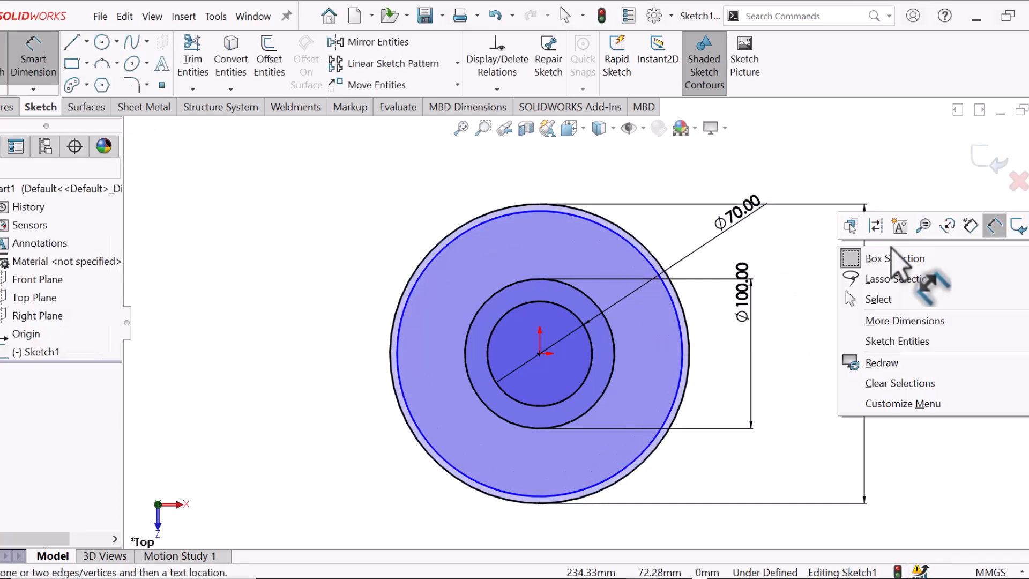
left_click(889, 301)
left_click(588, 229)
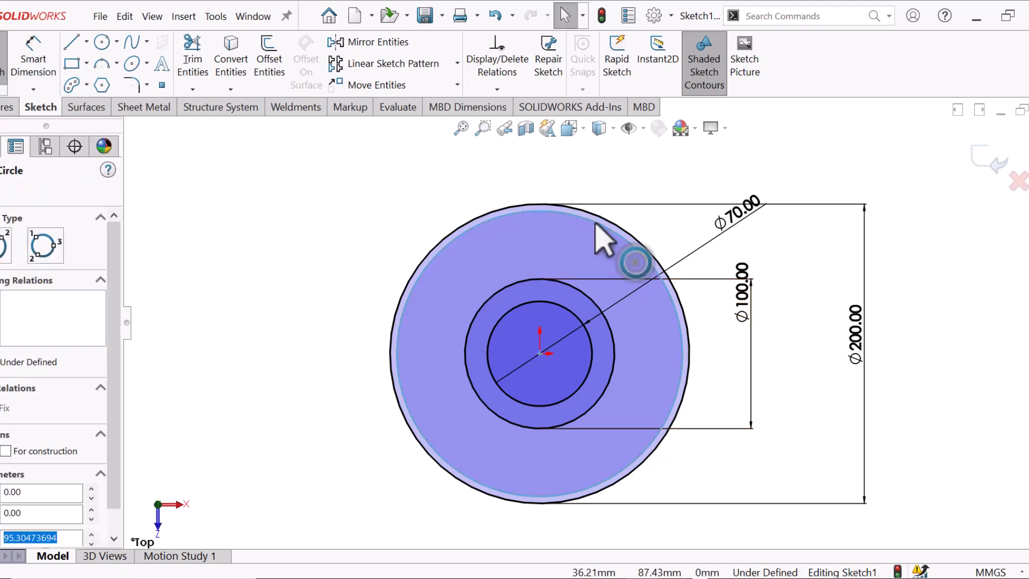
key("Delete")
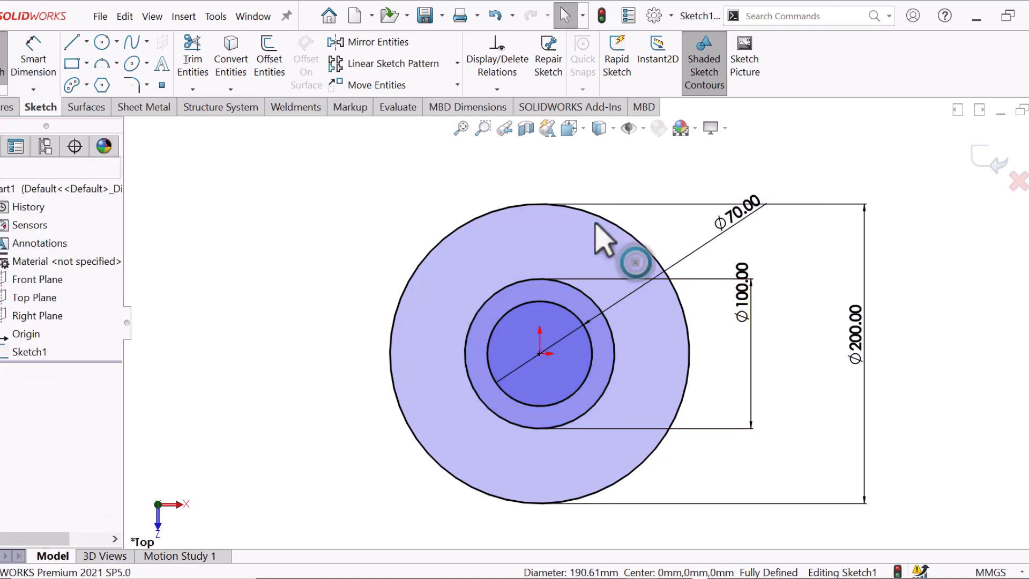
Sketch a three-point arc of about 55 mm radius across the upper-left edge of the 200 mm circle, bulging toward the centre.
scroll(565, 298, "up", 2)
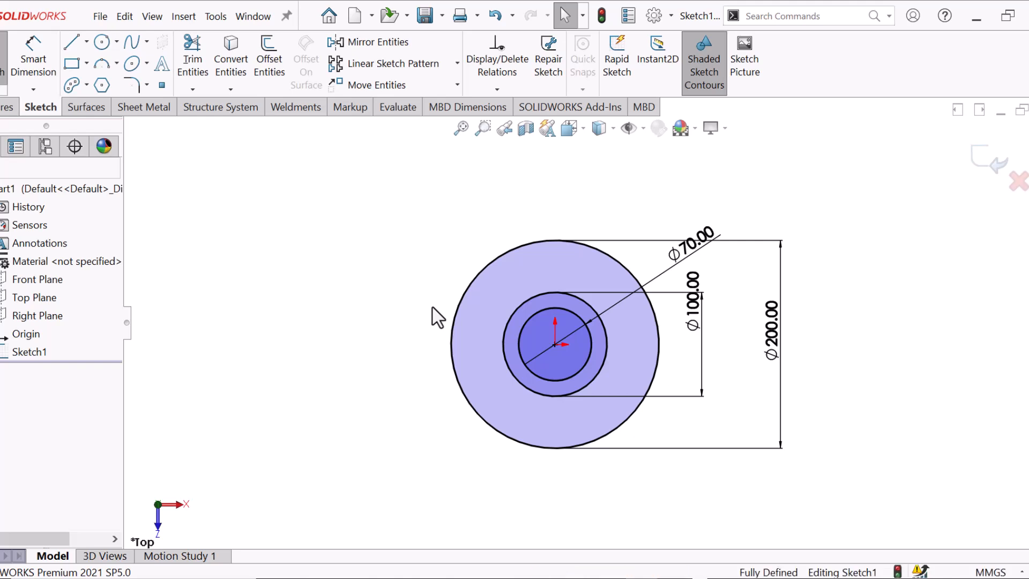
scroll(584, 324, "down", 2)
scroll(410, 291, "down", 1)
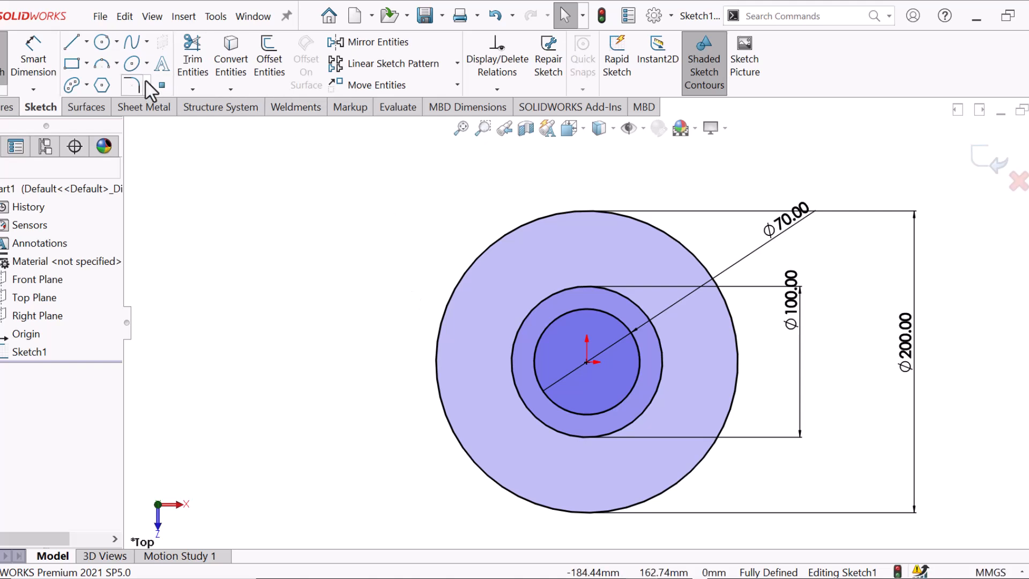
left_click(101, 64)
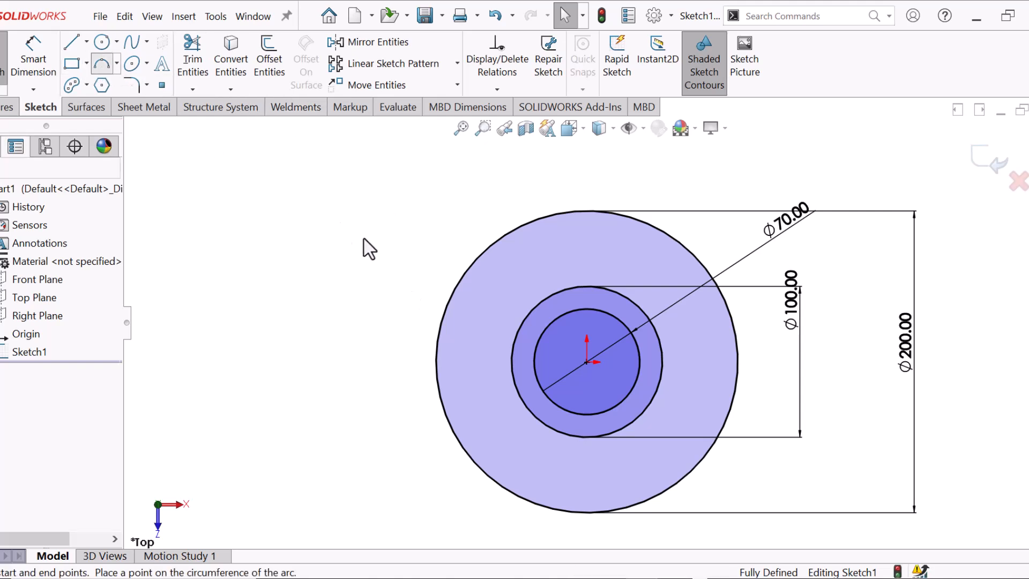
left_click(422, 301)
left_click(520, 197)
left_click(523, 271)
right_click(521, 262)
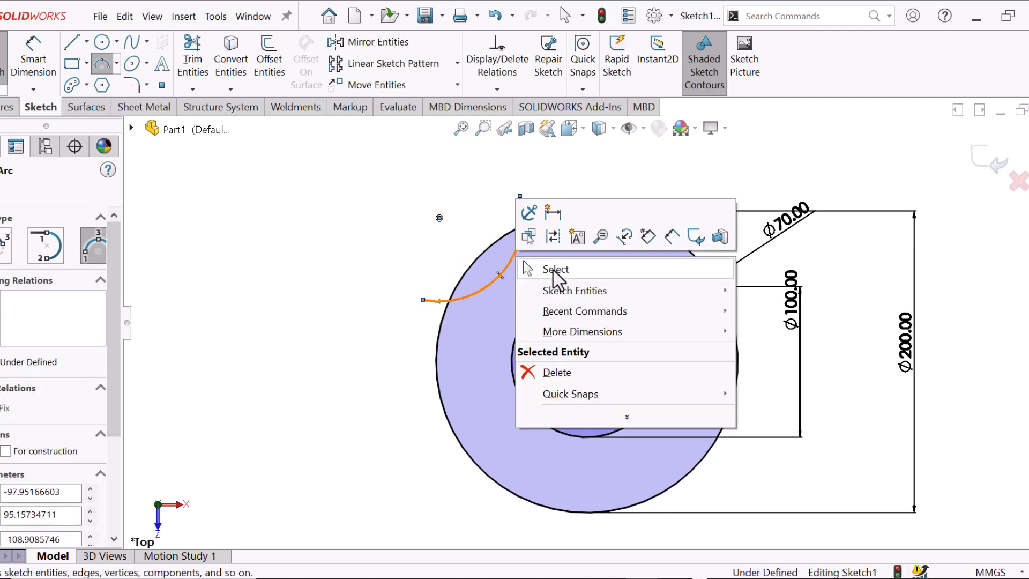
left_click(555, 269)
Attach both endpoints of the arc to the 200 mm circle.
scroll(514, 232, "down", 2)
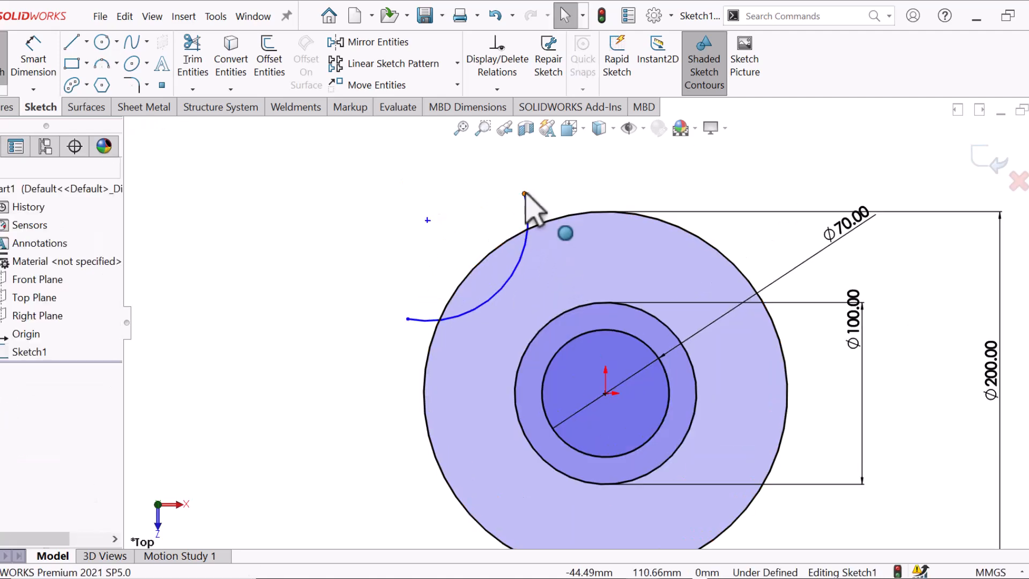
left_click_drag(528, 229, 527, 230)
left_click(379, 289)
left_click_drag(407, 320, 437, 333)
left_click(361, 326)
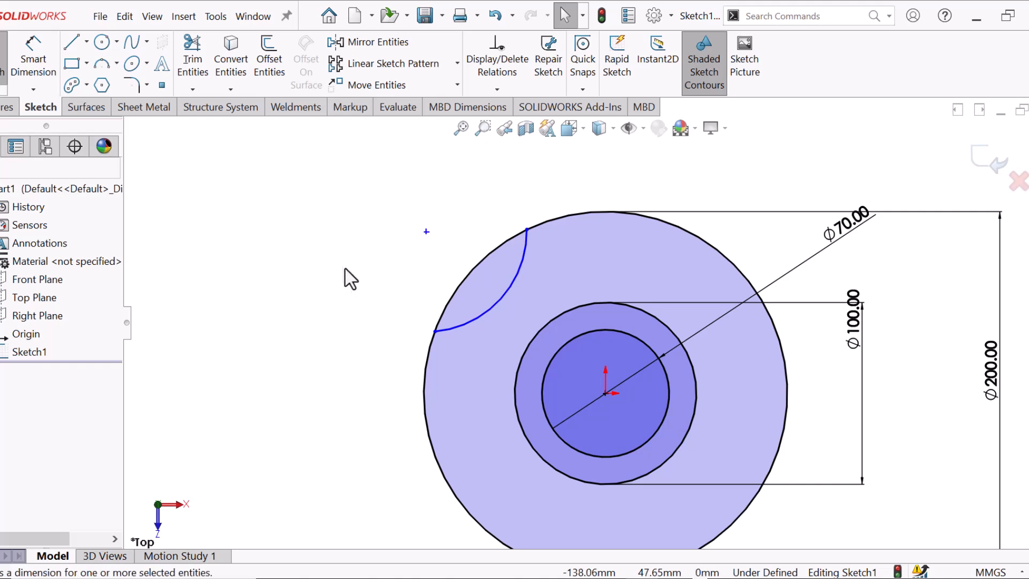
Dimension the arc with a radius of 80 mm.
right_click_drag(346, 274, 339, 223)
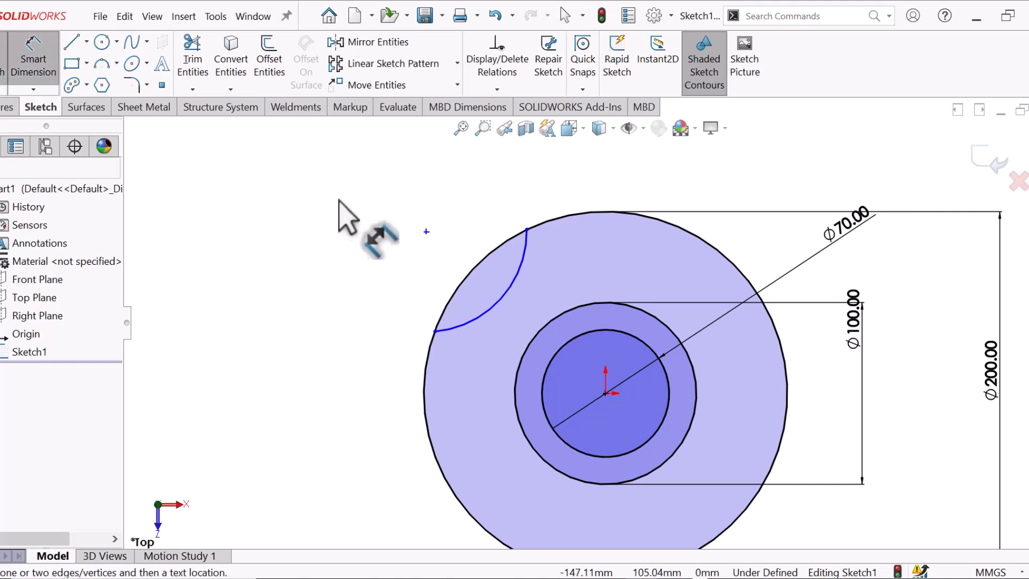
left_click(504, 295)
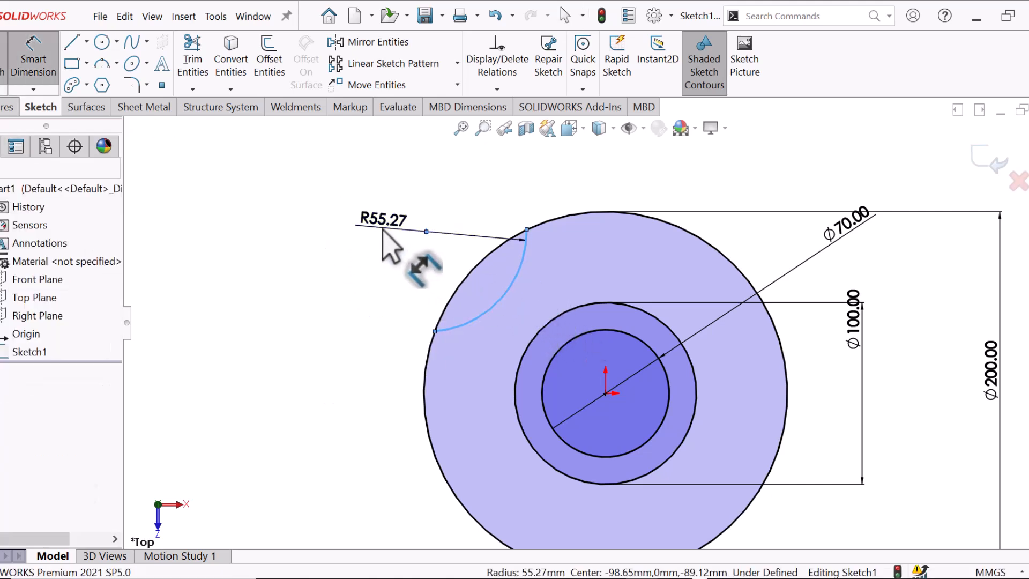
left_click(382, 230)
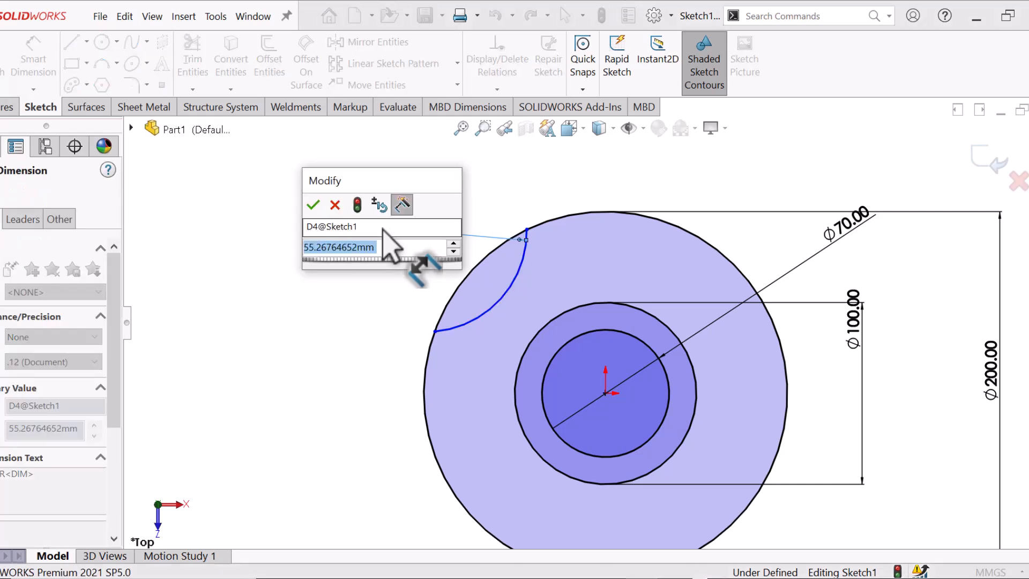
type("8")
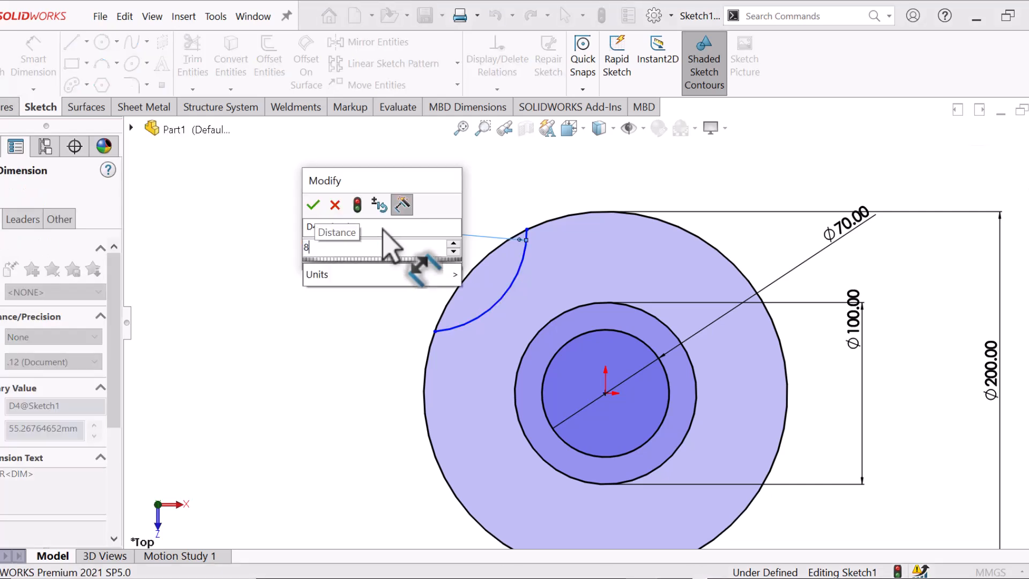
type("0")
key("Return")
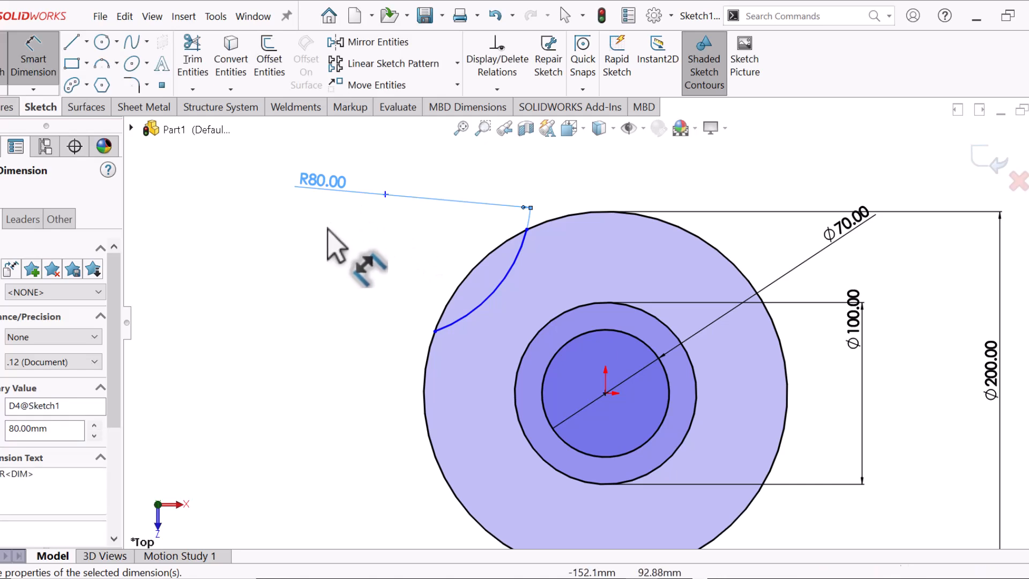
key("Escape")
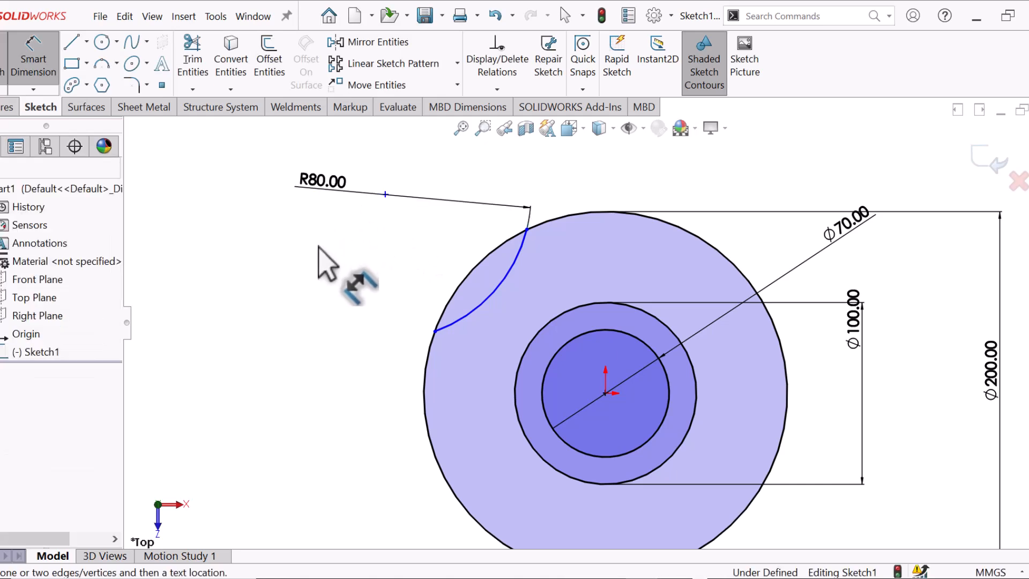
right_click(320, 247)
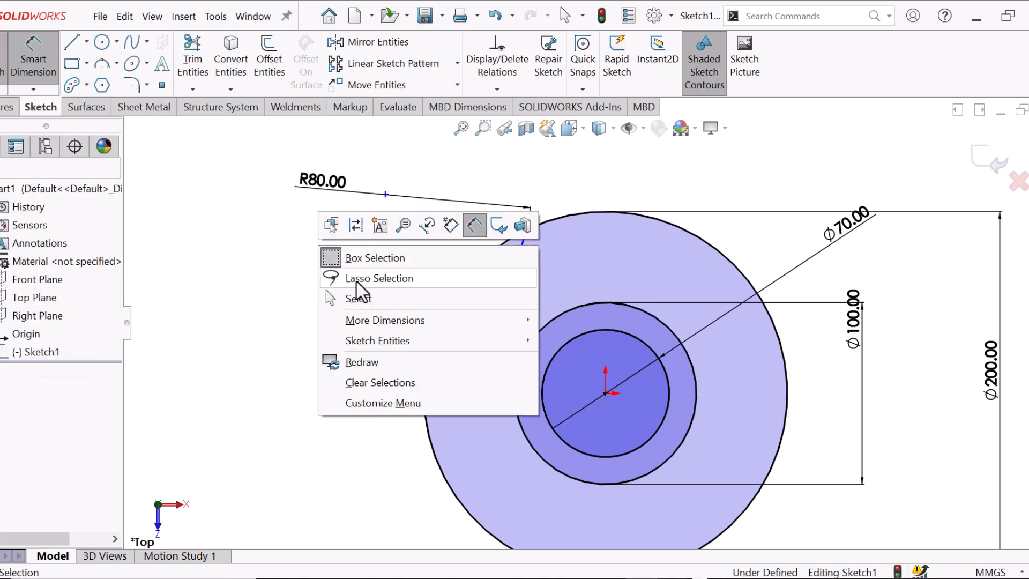
left_click(355, 299)
key("l")
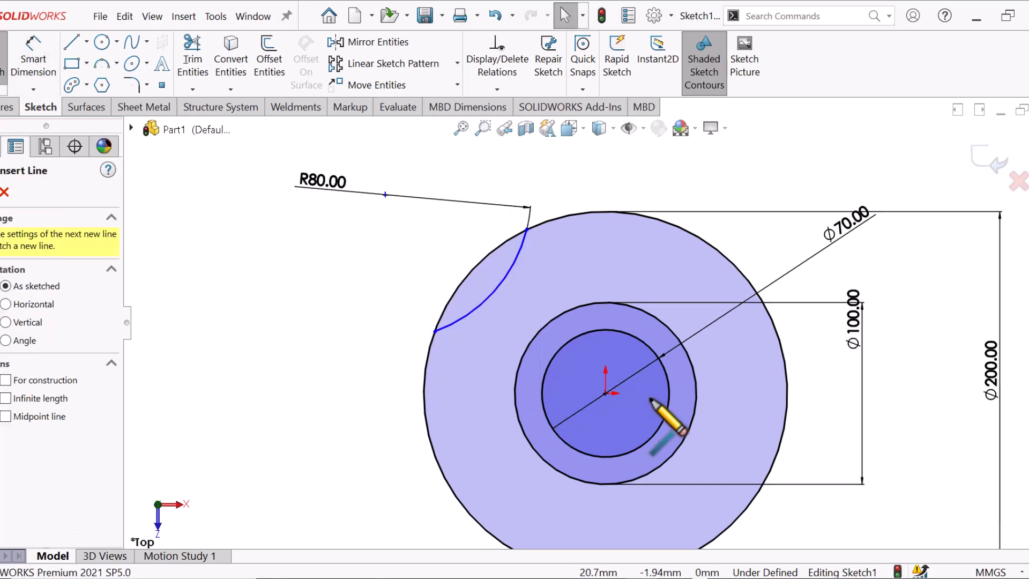
left_click(607, 393)
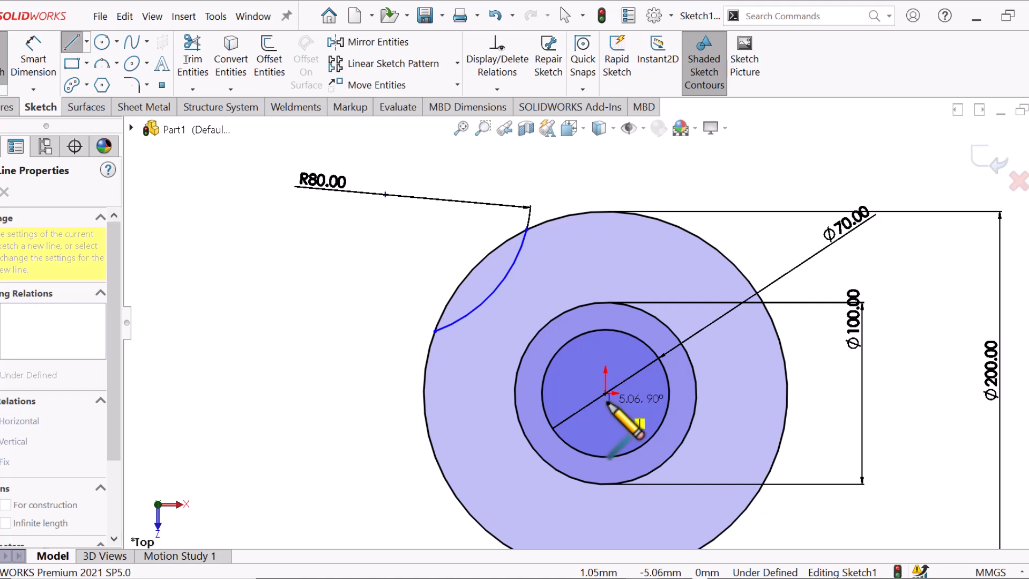
key("Escape")
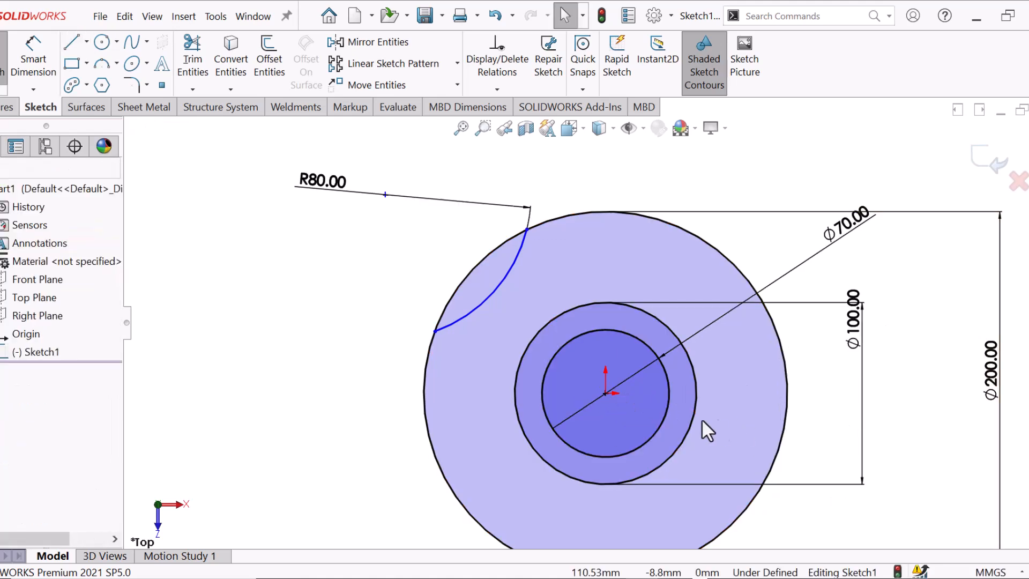
Sketch a vertical line from the origin up past the 200 mm circle and convert it to construction geometry.
key("l")
left_click(605, 394)
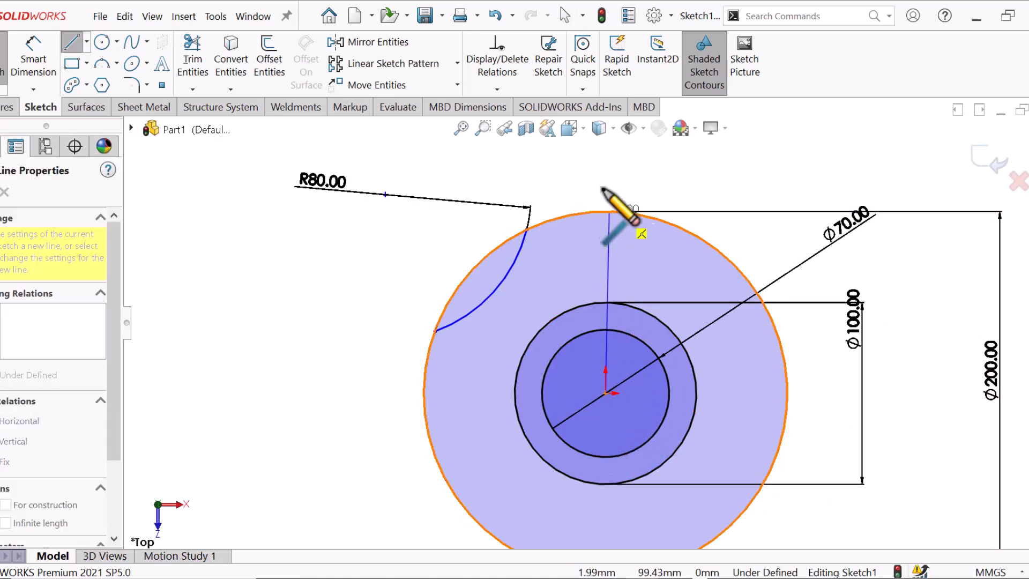
right_click(606, 170)
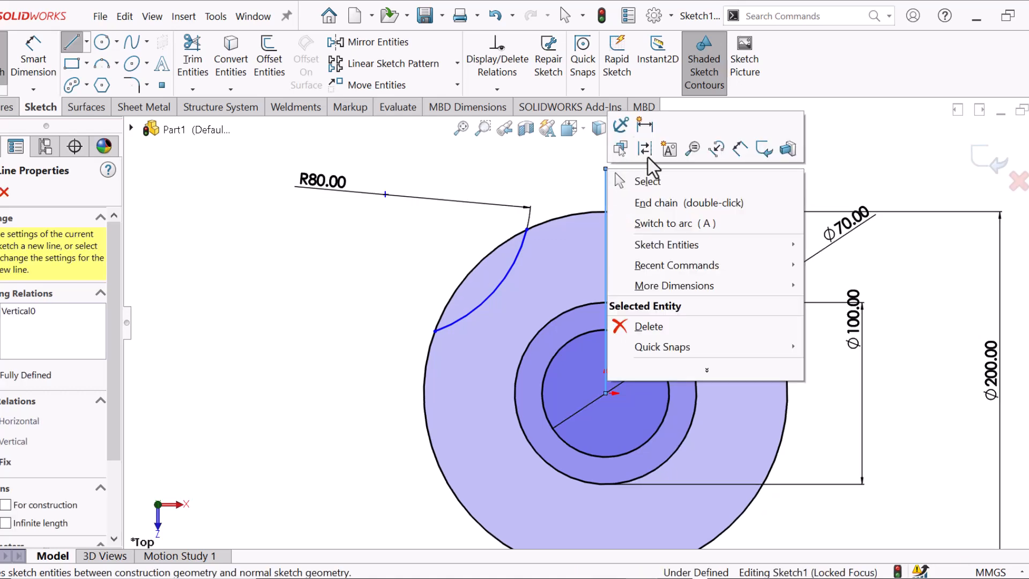
key("Escape")
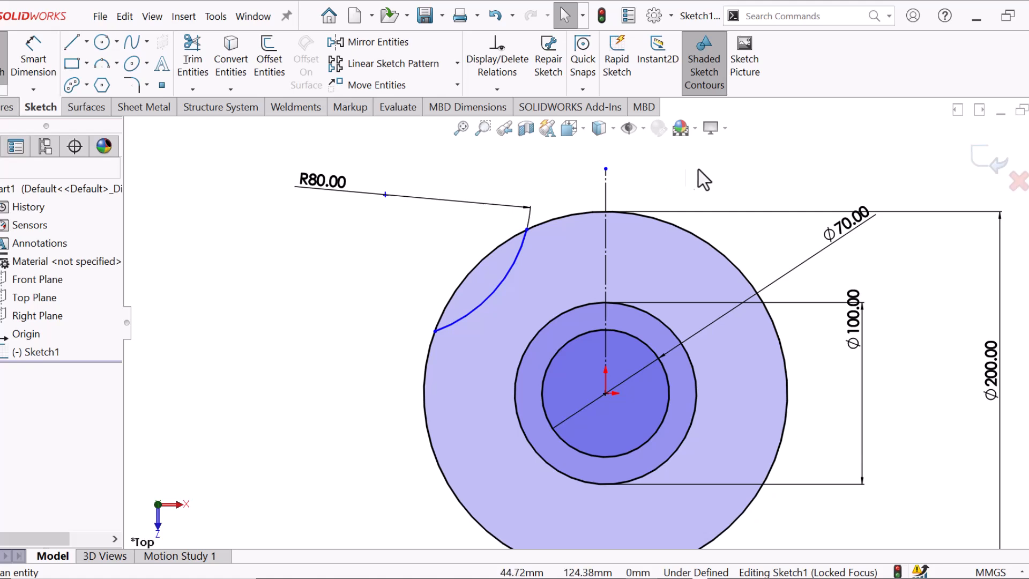
key("d")
key("f")
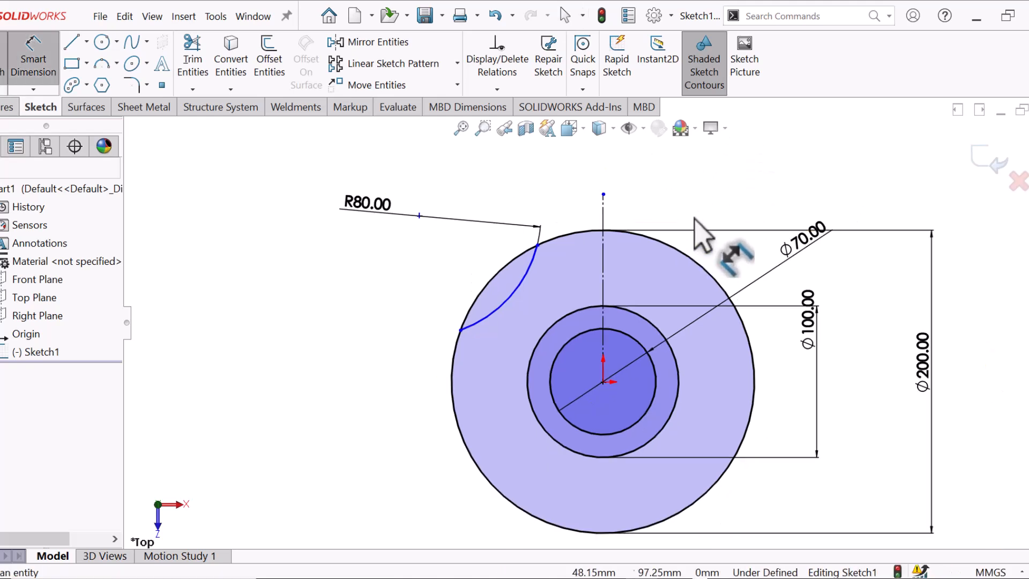
right_click(696, 209)
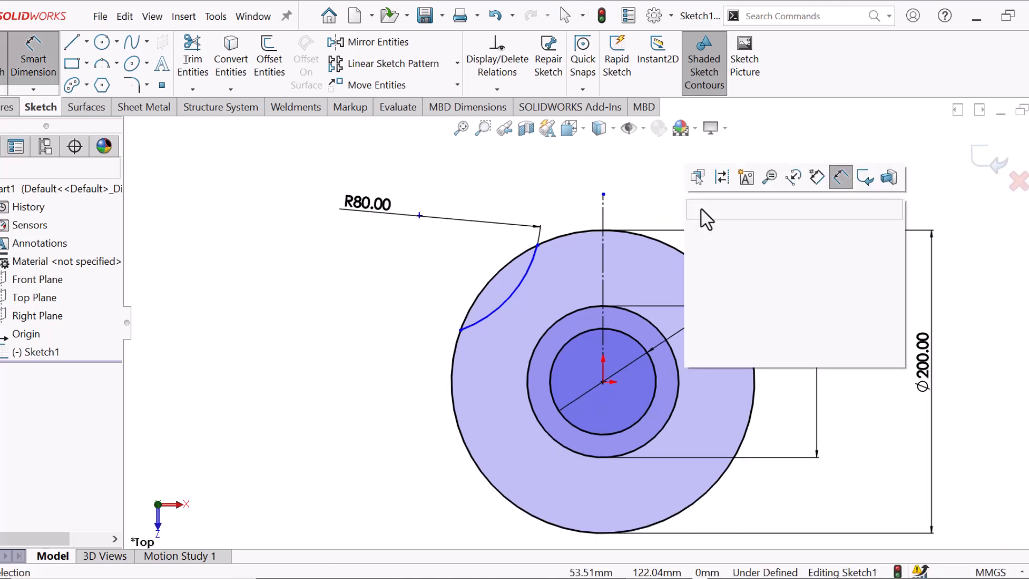
left_click(726, 250)
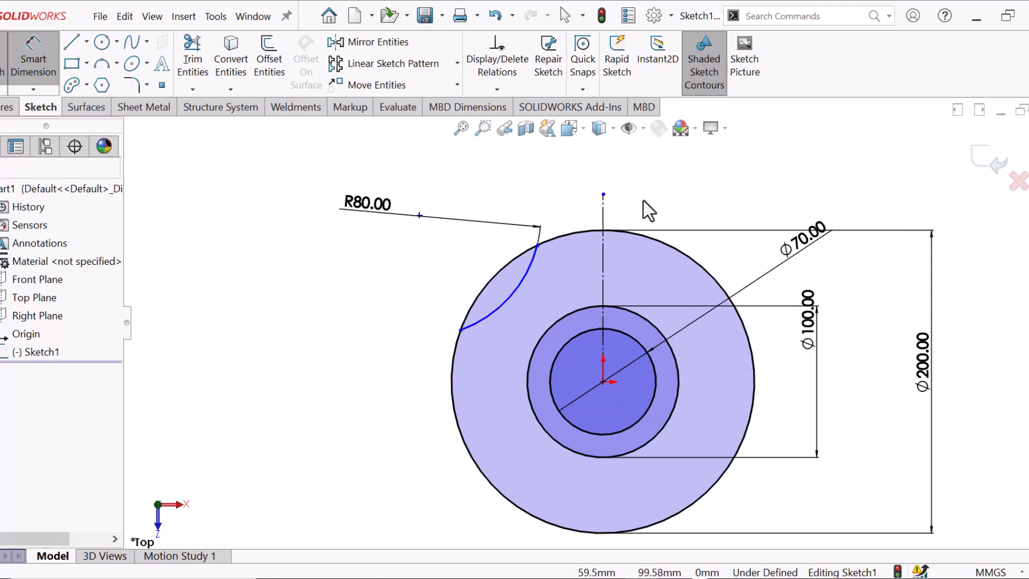
Create a circular sketch pattern of the R80 arc about the origin with 4 equally spaced instances over 360 degrees.
left_click(457, 64)
left_click(444, 107)
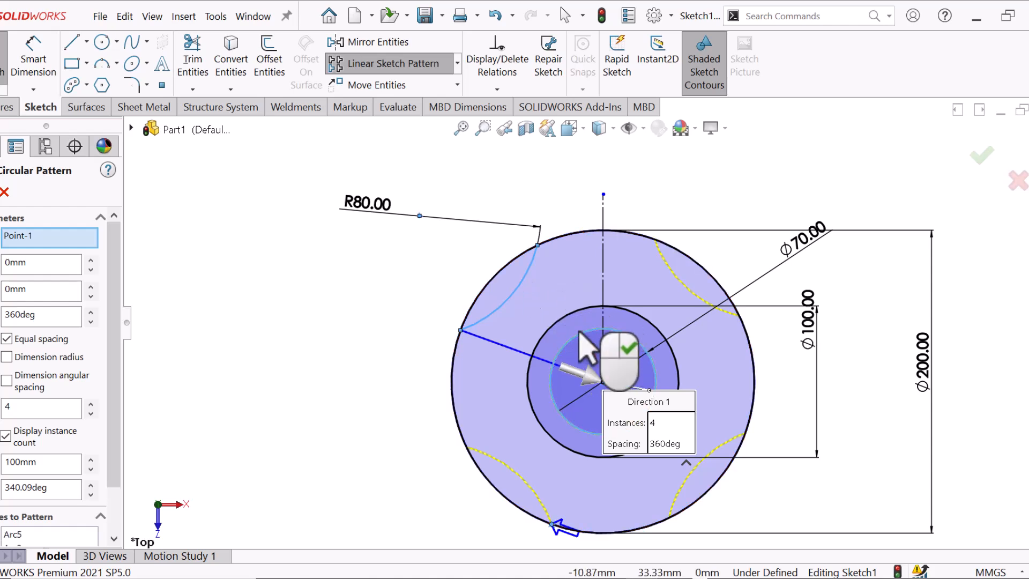
left_click(0, 192)
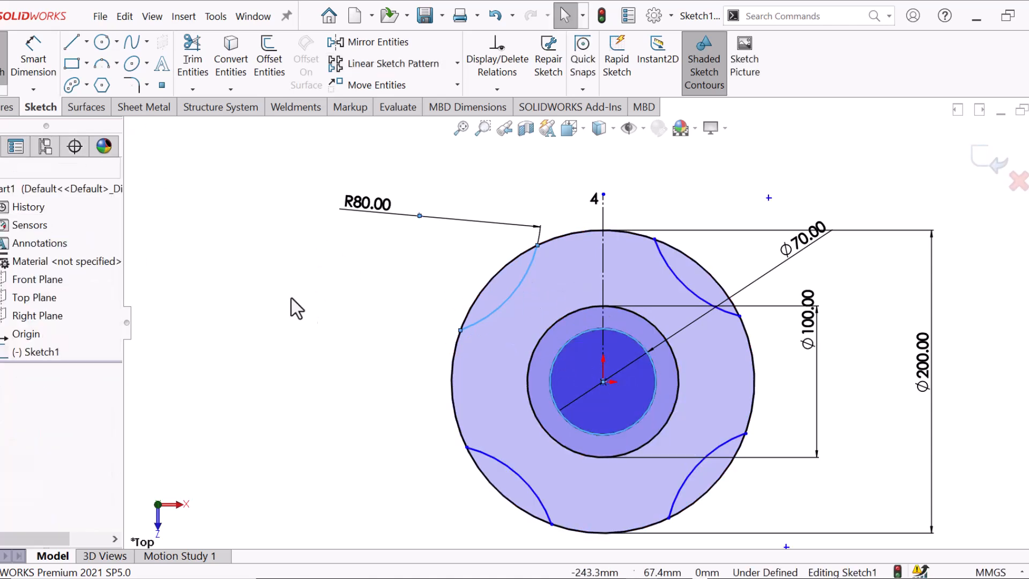
Trim away the four segments of the 200 mm circle that lie outside the patterned arcs.
left_click(192, 54)
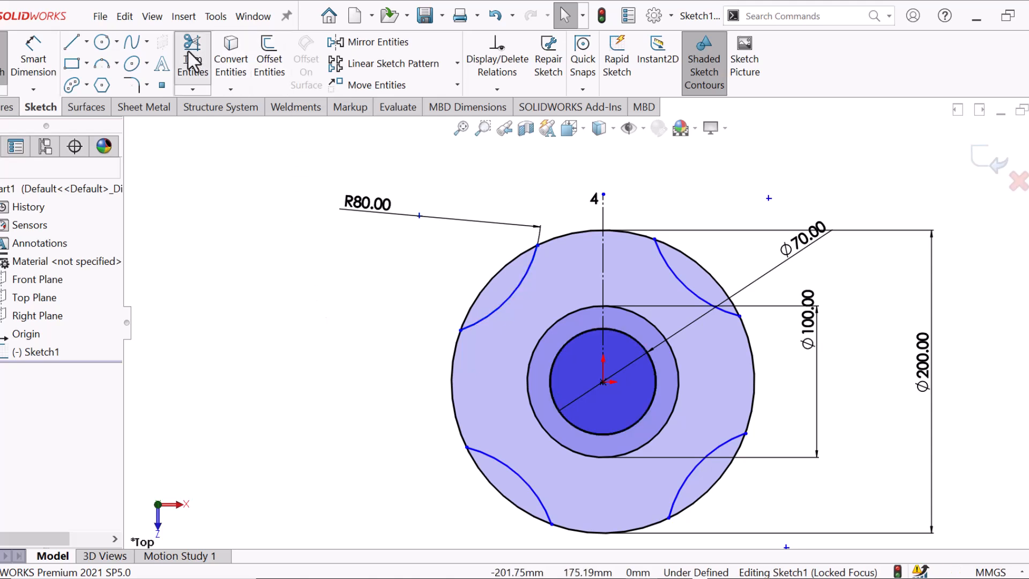
left_click_drag(474, 260, 495, 297)
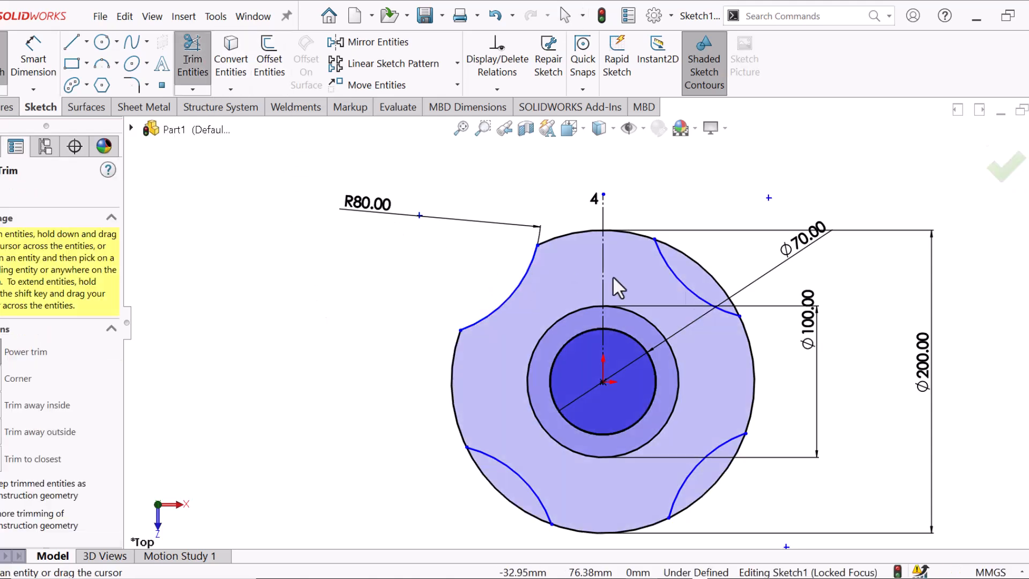
left_click_drag(715, 279, 714, 284)
mouse_move(778, 501)
left_mouse_down()
mouse_move(740, 492)
mouse_move(716, 462)
left_mouse_up()
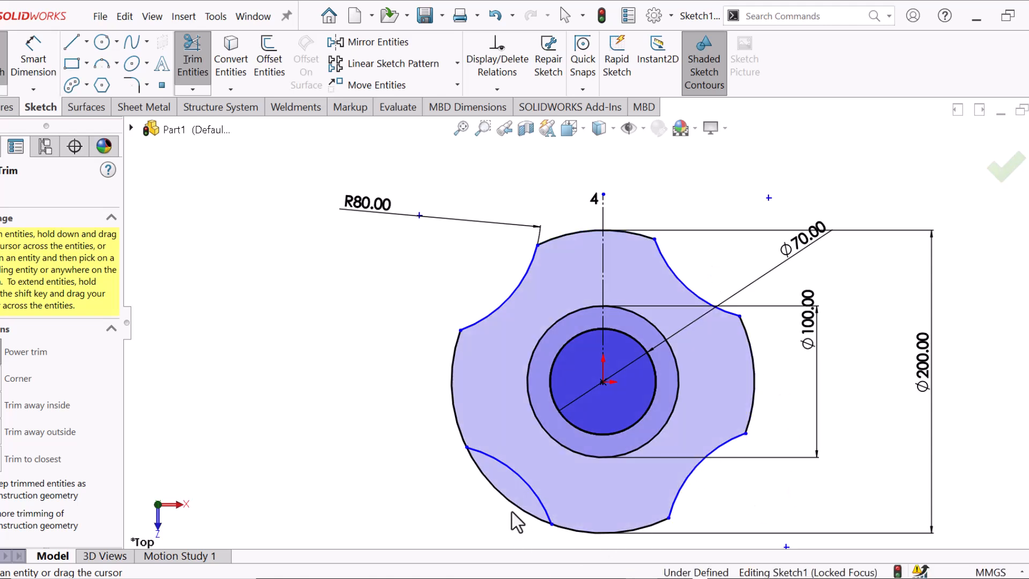
left_click_drag(512, 522, 501, 504)
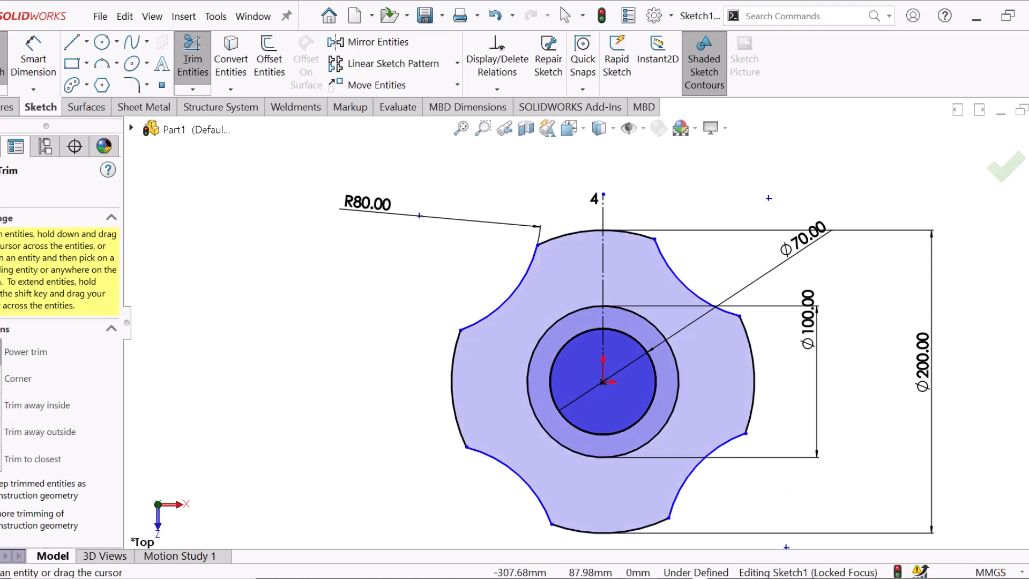
key("Escape")
Dimension the horizontal distance between the two end corners of the upper lobe as 50 mm.
right_click_drag(287, 349, 297, 192)
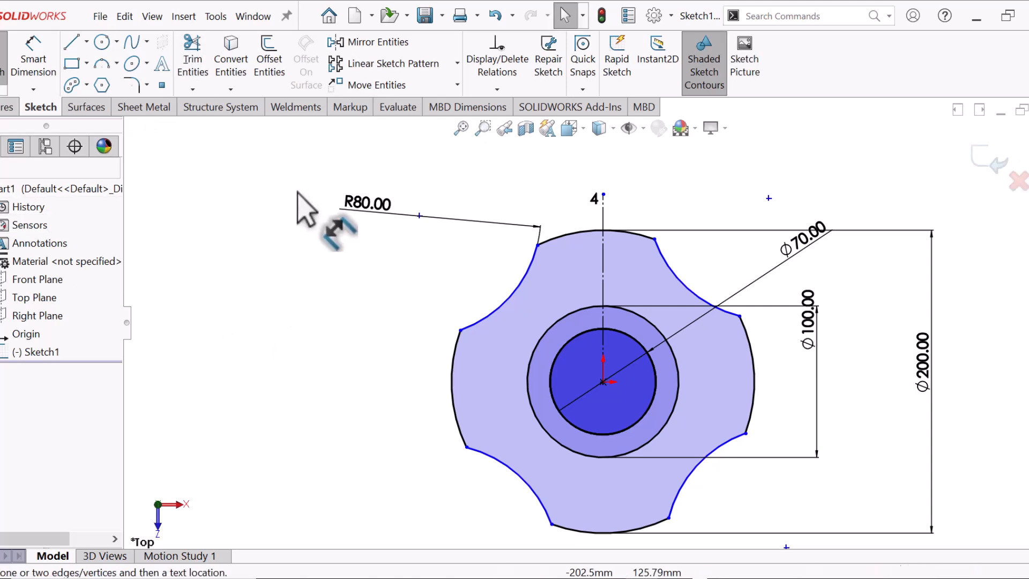
left_click(537, 246)
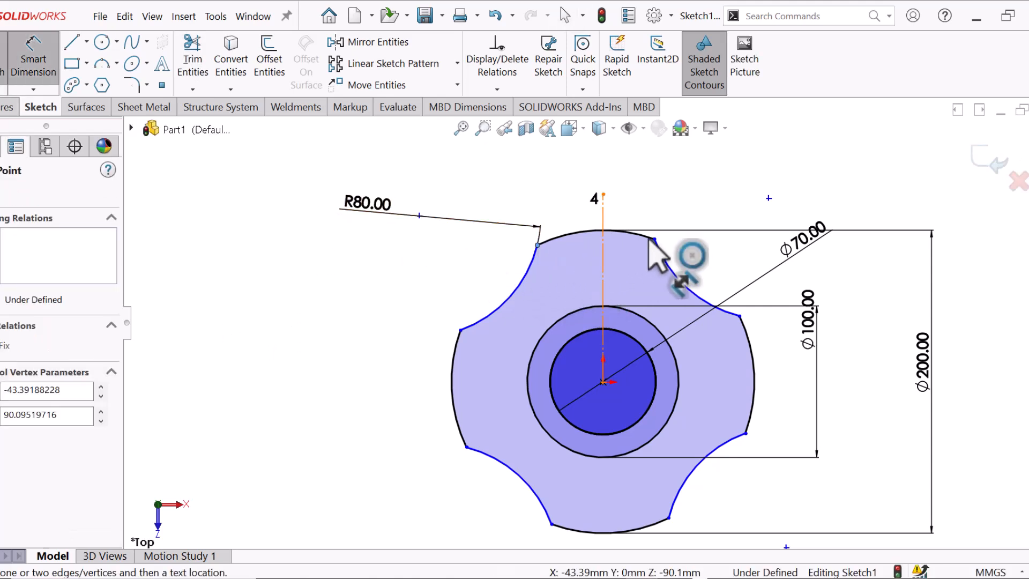
left_click(655, 239)
left_click(625, 173)
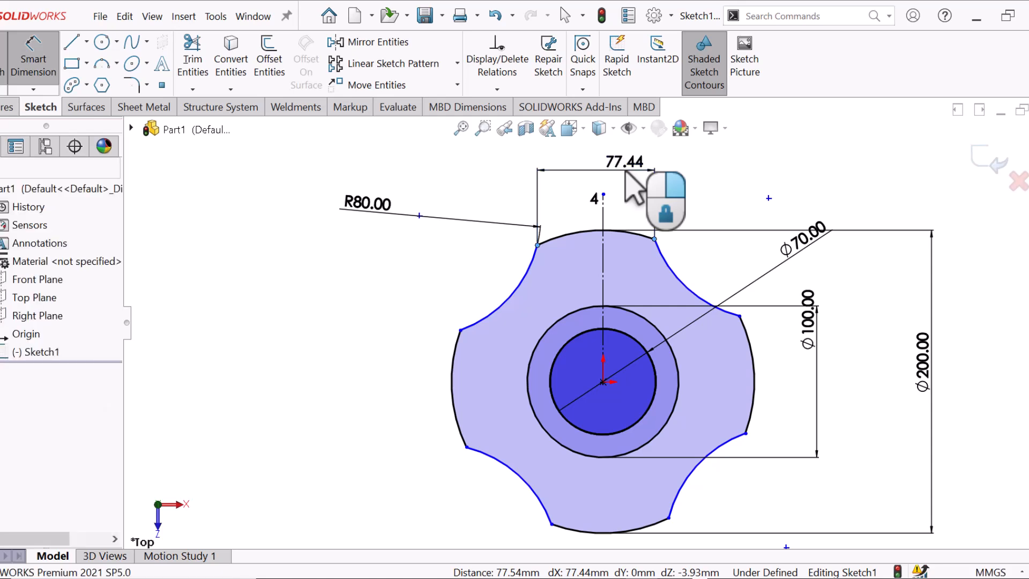
type("50")
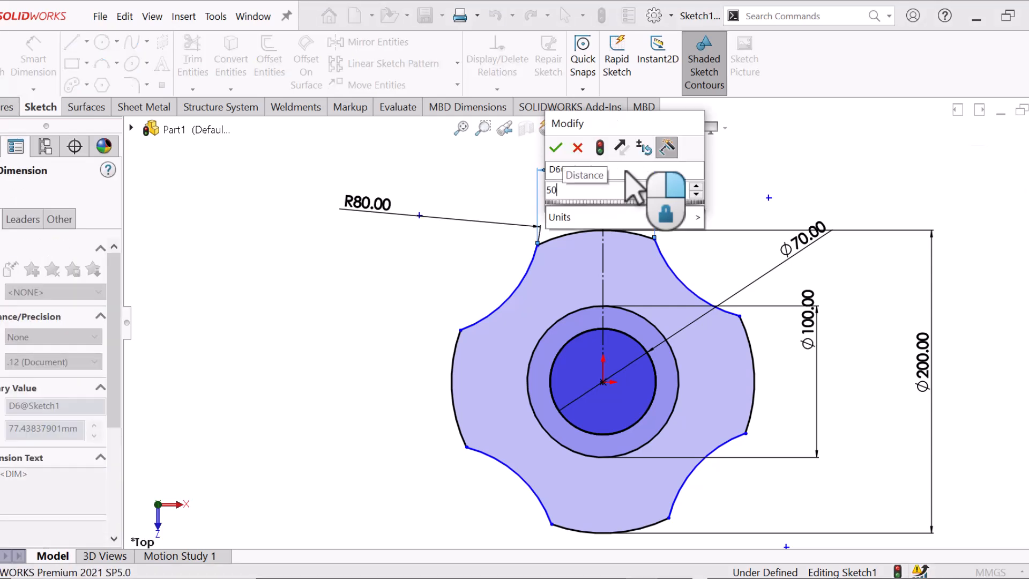
key("Return")
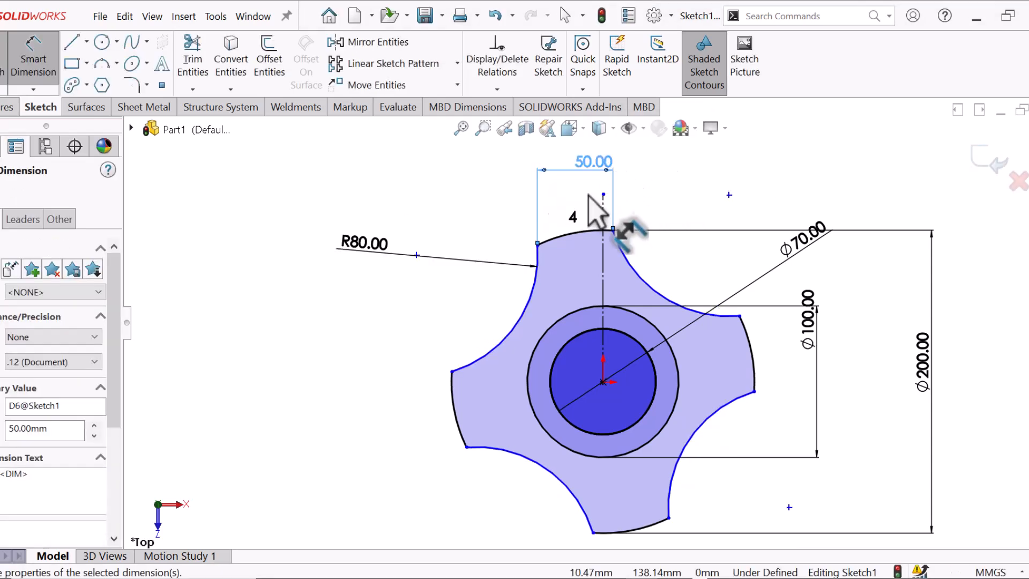
left_click(319, 318)
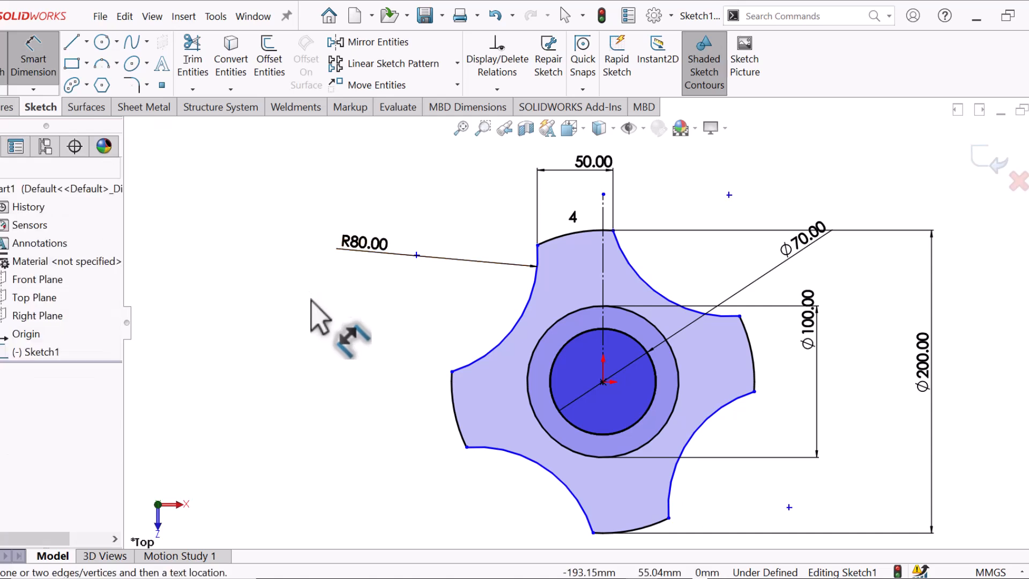
right_click(311, 300)
left_click(348, 350)
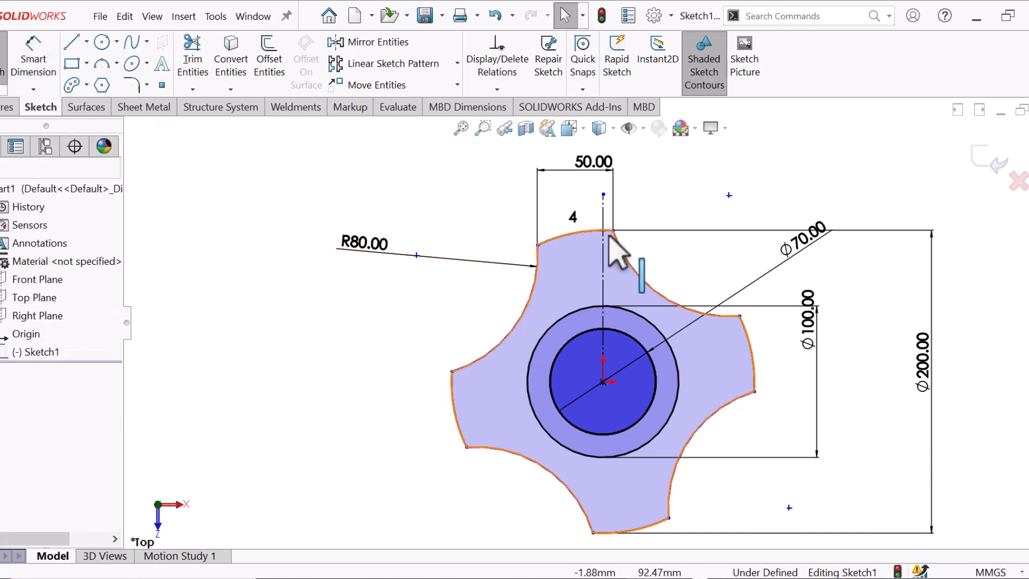
Make the midpoint of the upper lobe's outer arc coincident with the vertical construction line.
scroll(601, 240, "down", 3)
right_click(565, 248)
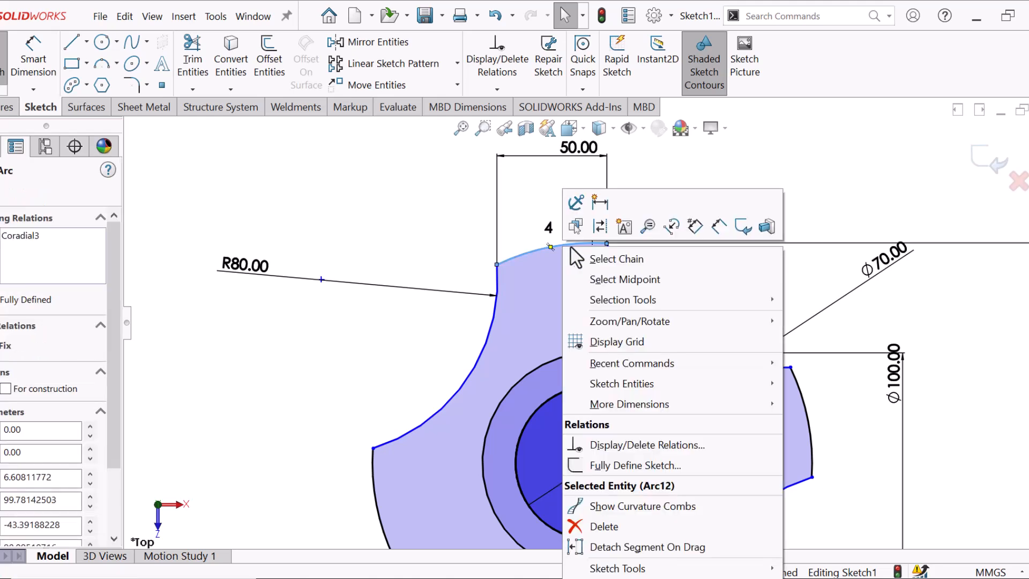
left_click(617, 277)
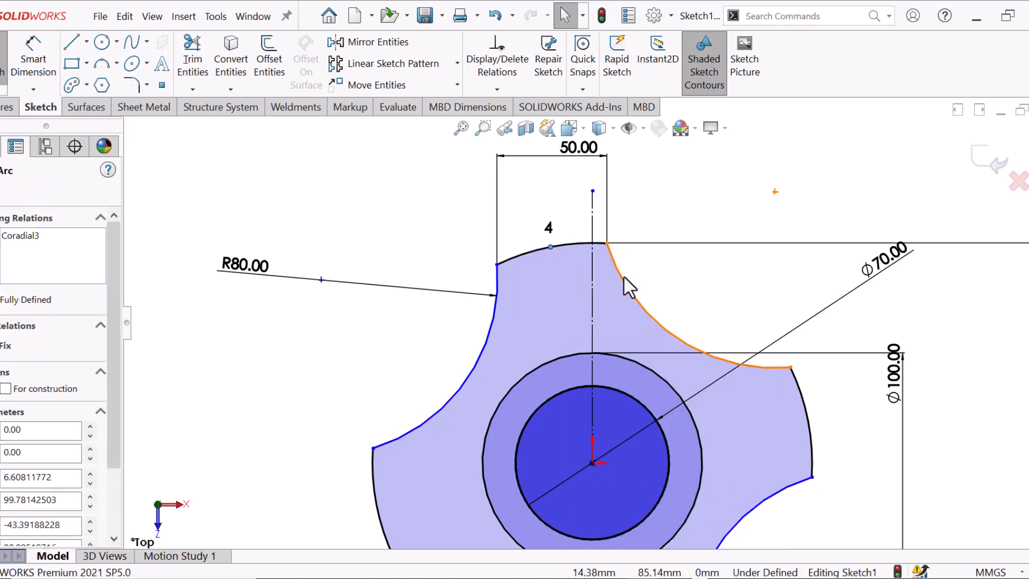
left_click(592, 230, "ctrl")
left_click(23, 432)
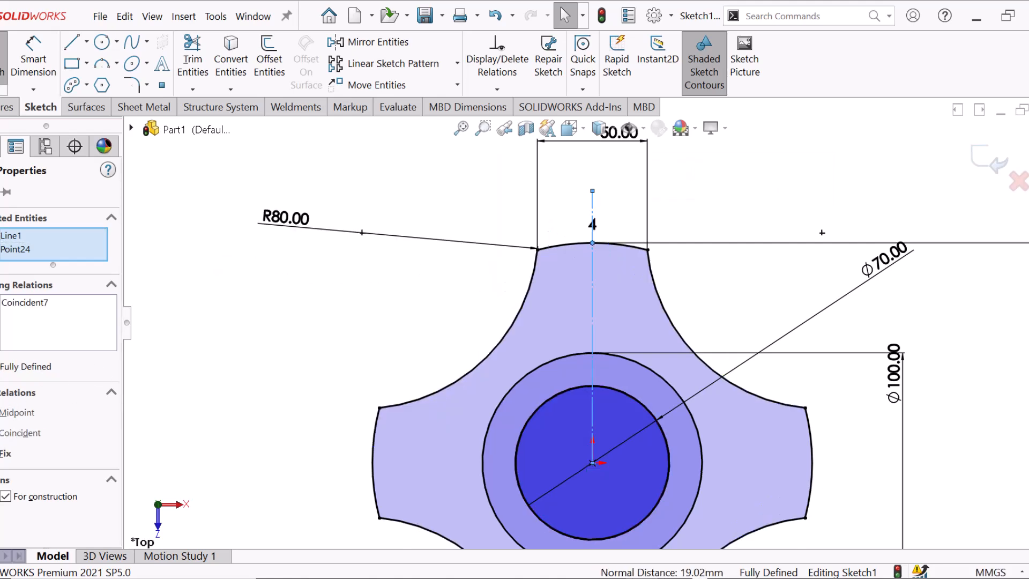
left_click(686, 280)
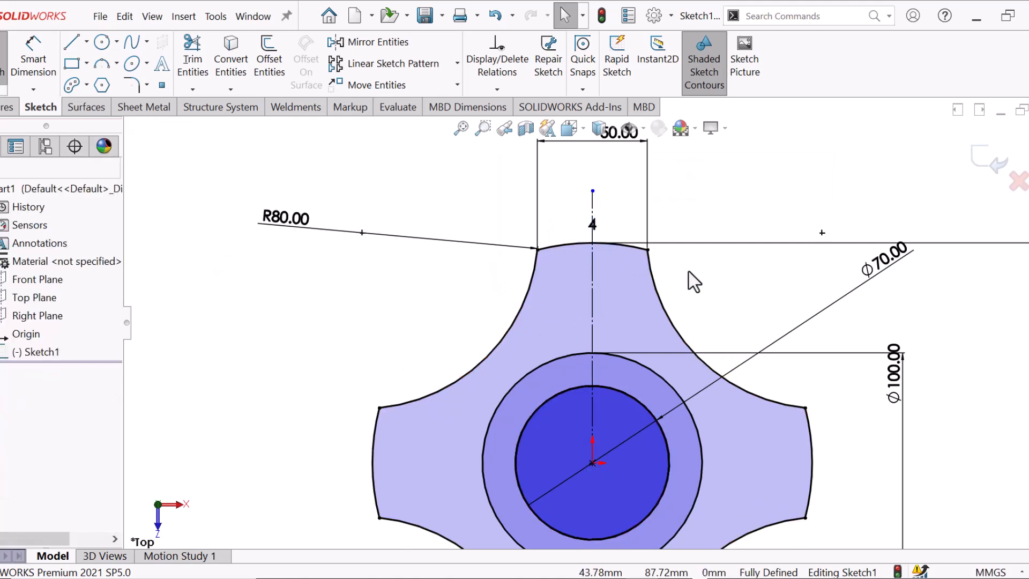
Extrude the region between the 100 mm circle and the four-lobed outline as a blind boss 15 mm deep.
key("f")
scroll(597, 453, "down", 1)
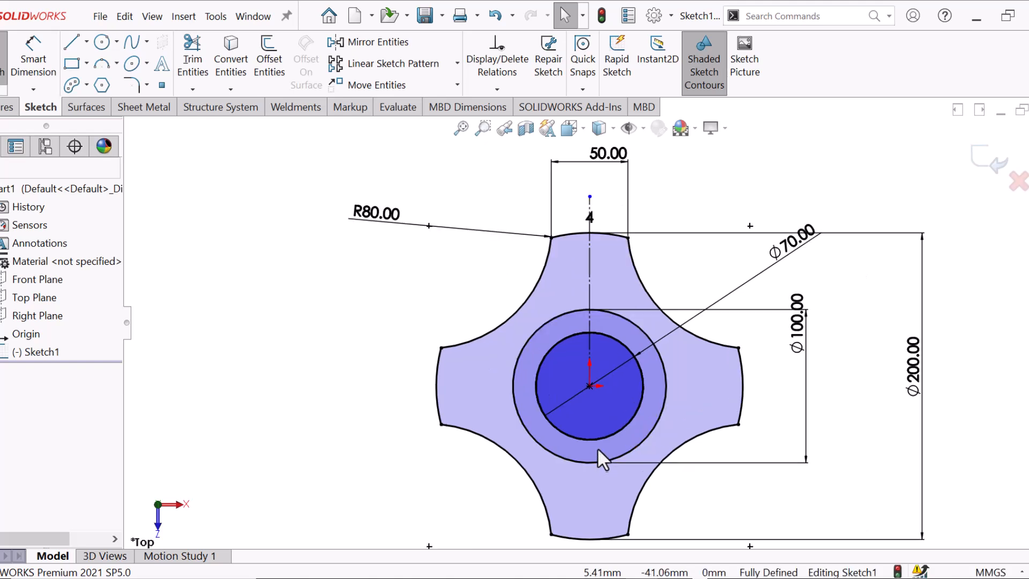
scroll(597, 448, "up", 2)
scroll(596, 444, "down", 2)
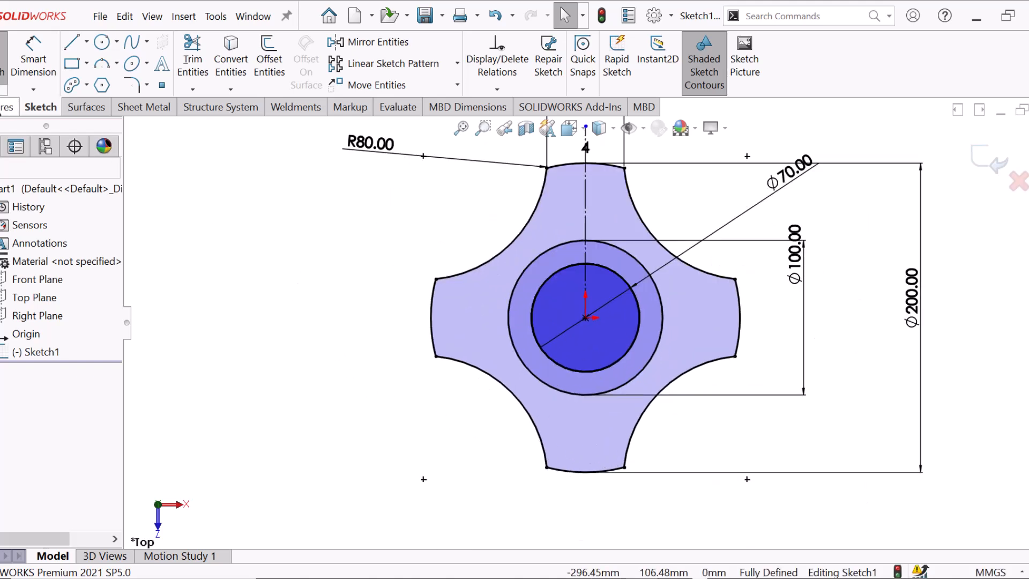
left_click(7, 106)
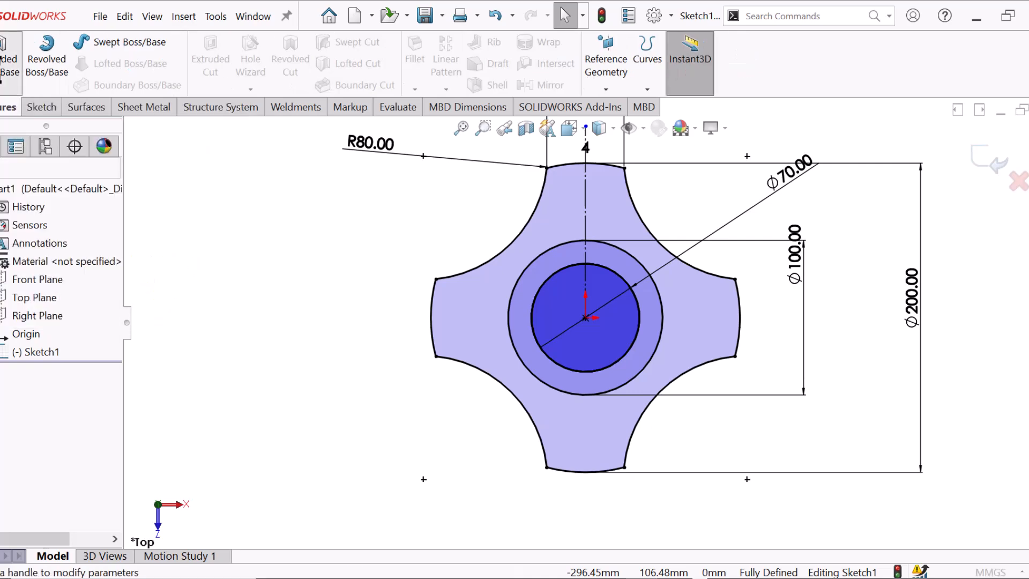
left_click(2, 67)
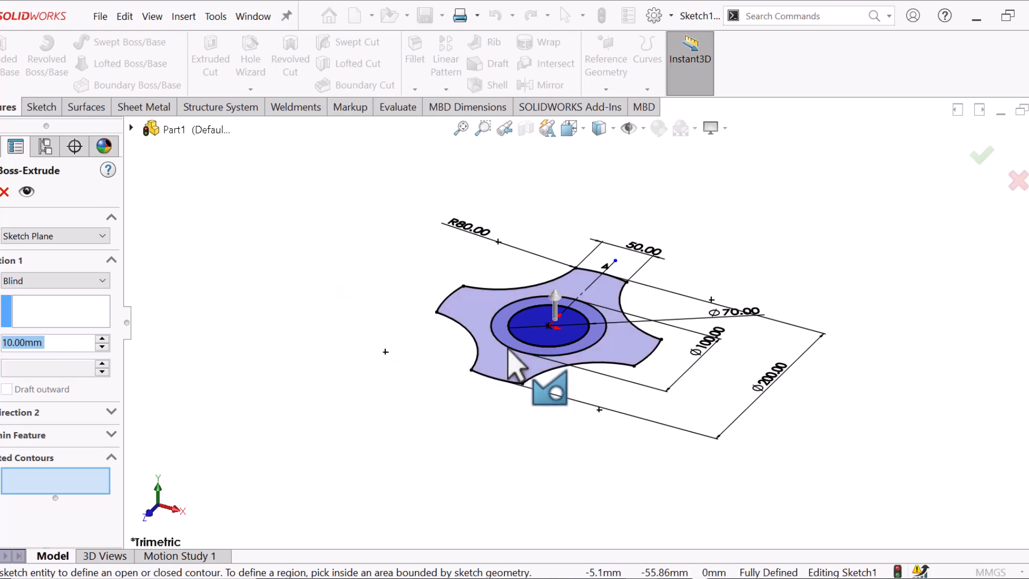
left_click(485, 361)
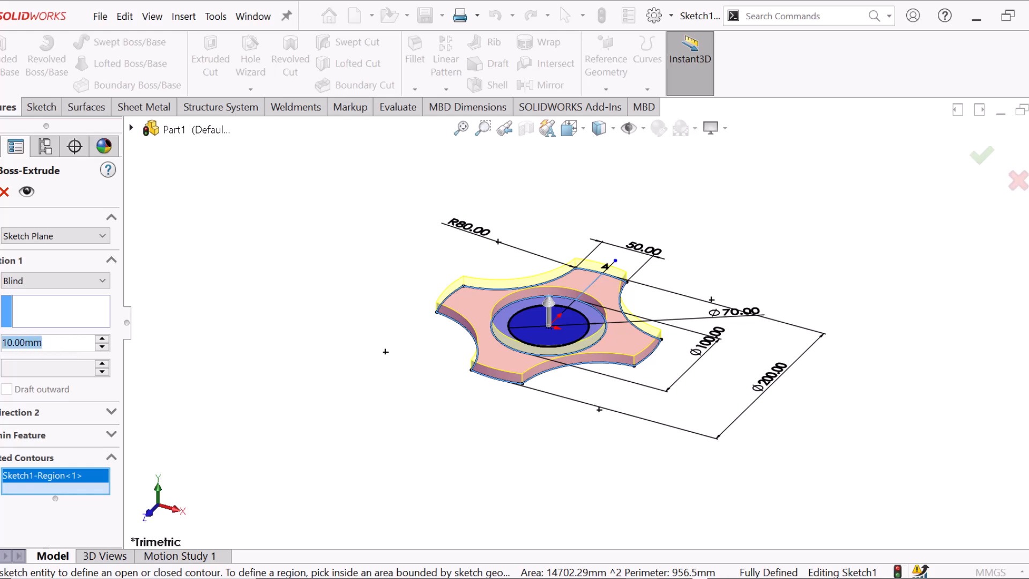
type("15")
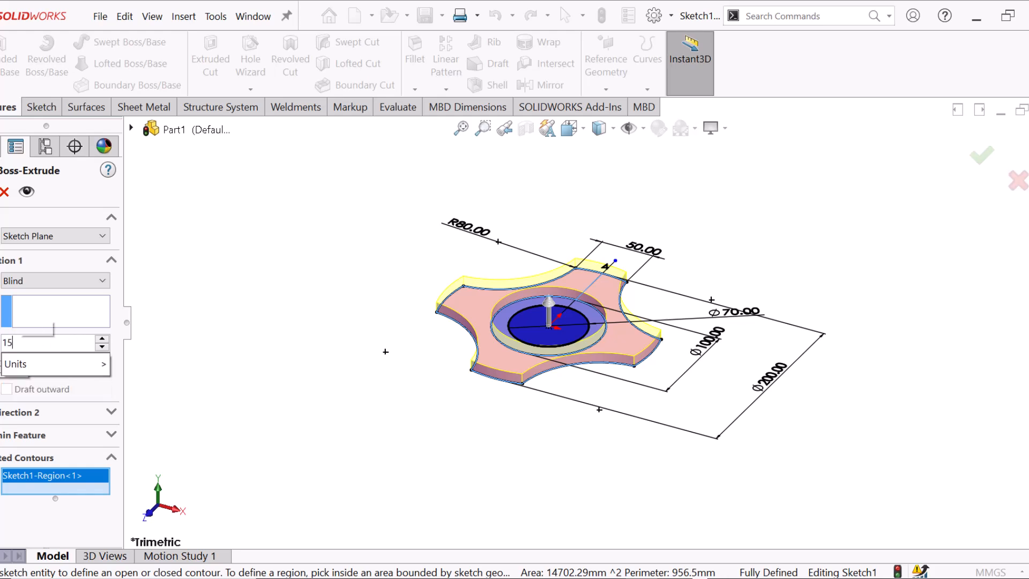
key("Return")
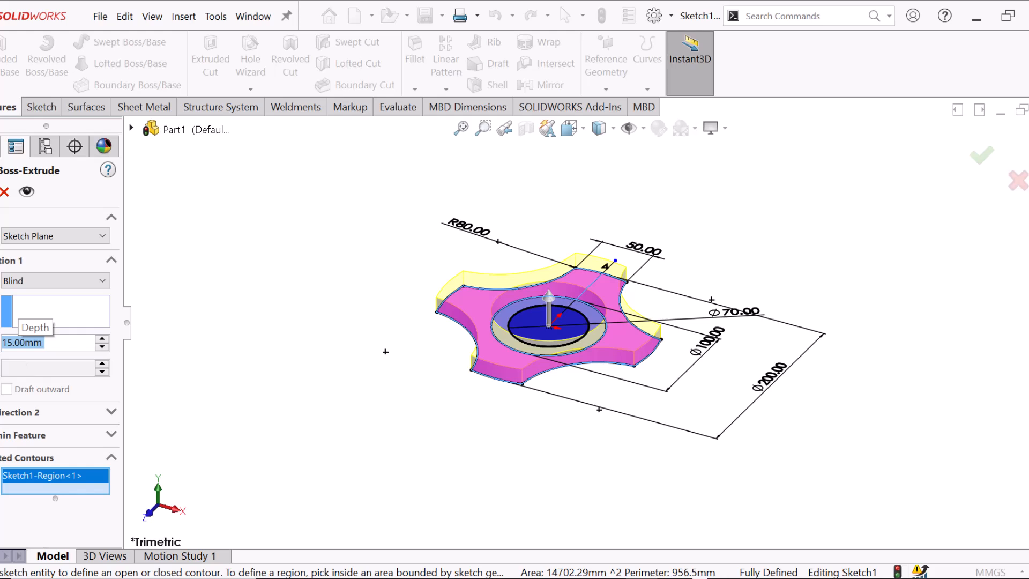
key("Return")
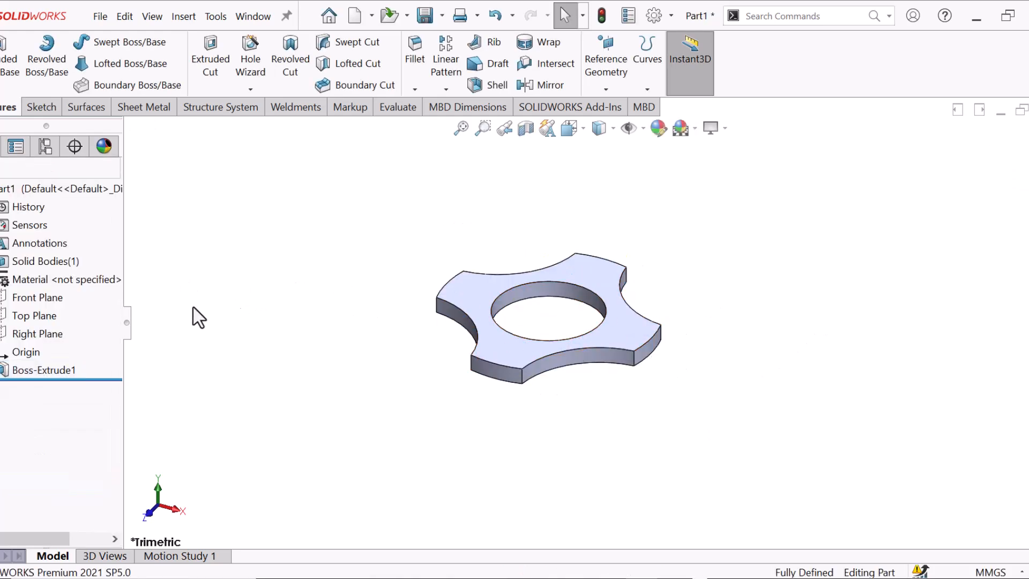
Extrude the ring region between the 70 mm and 100 mm circles of the existing sketch as a blind boss 70 mm deep.
left_click(53, 188)
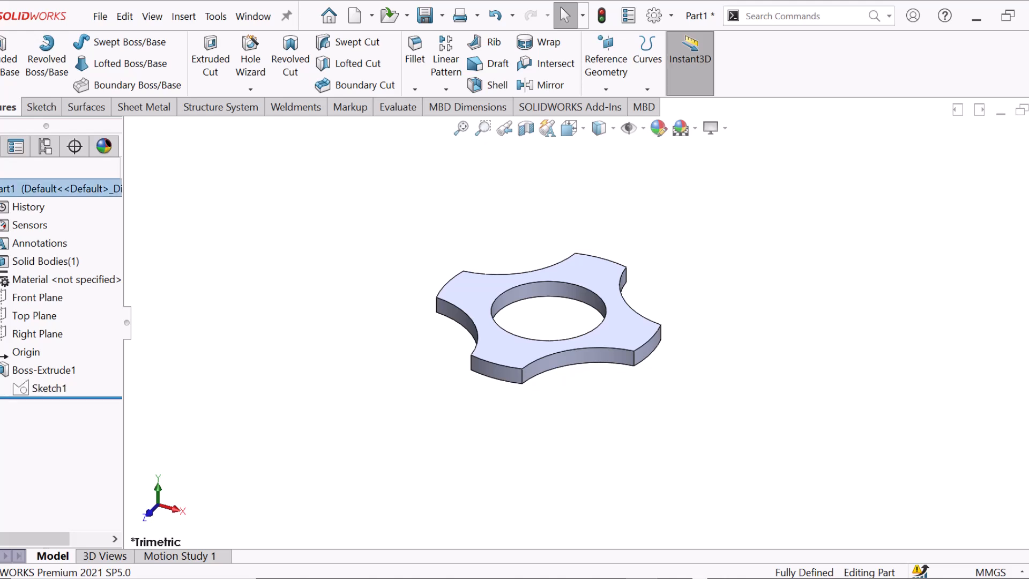
left_click(35, 394)
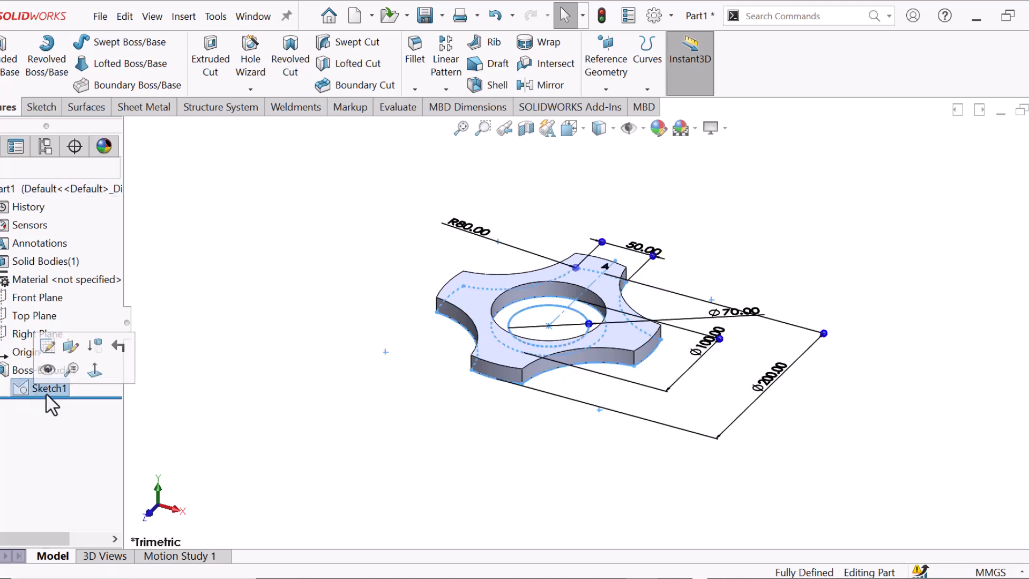
left_click(4, 75)
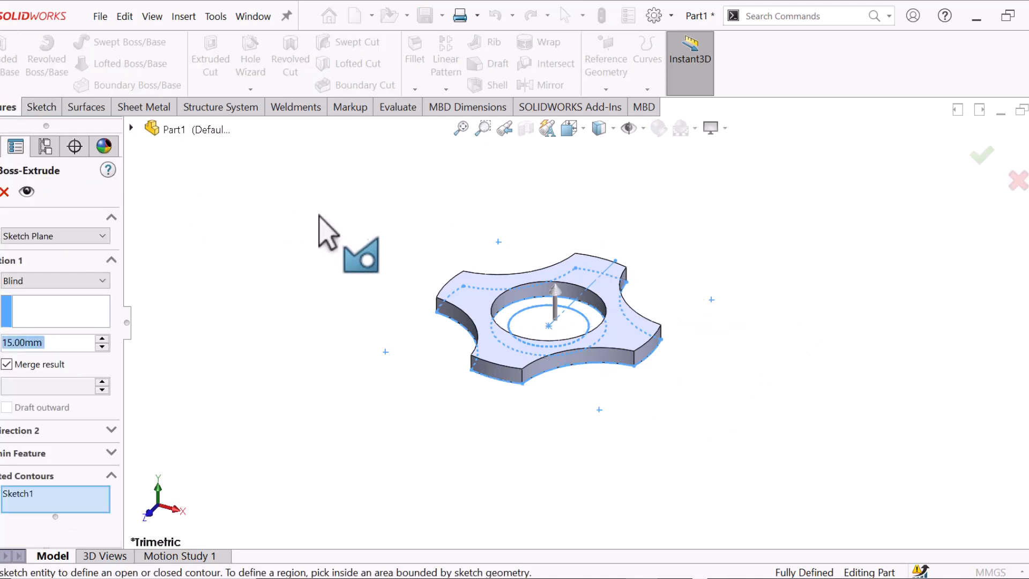
scroll(568, 340, "down", 3)
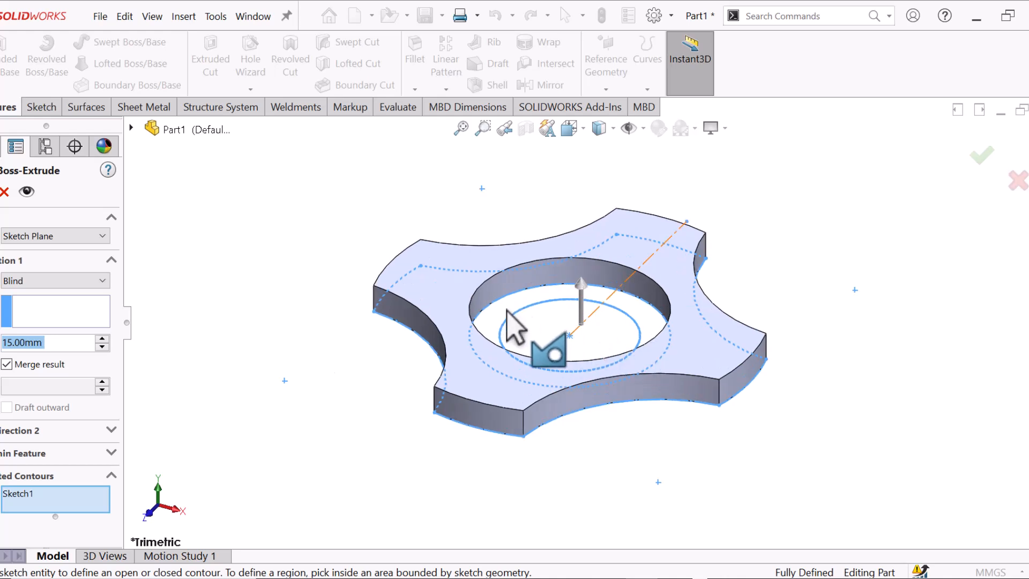
left_click(515, 316)
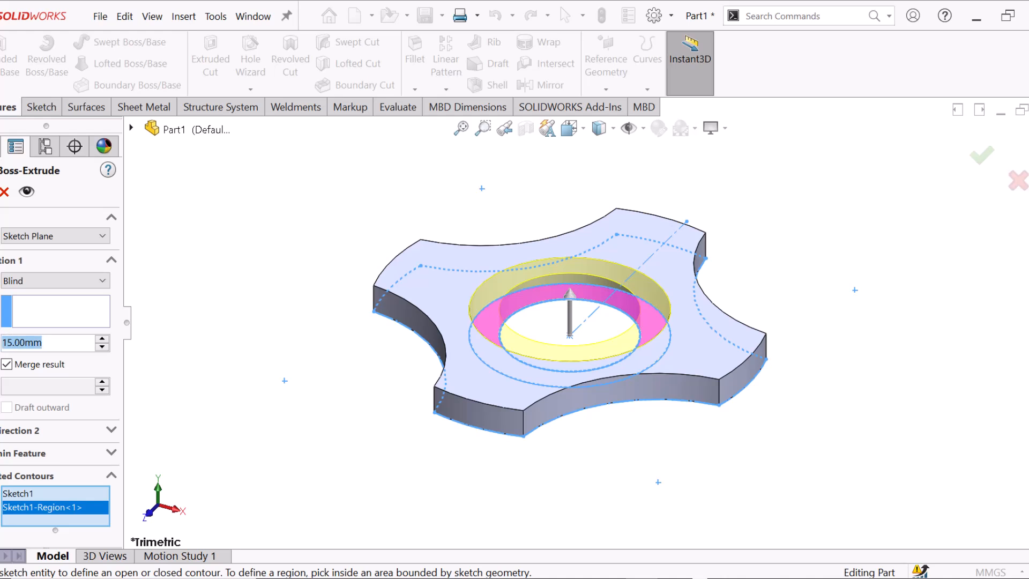
type("70")
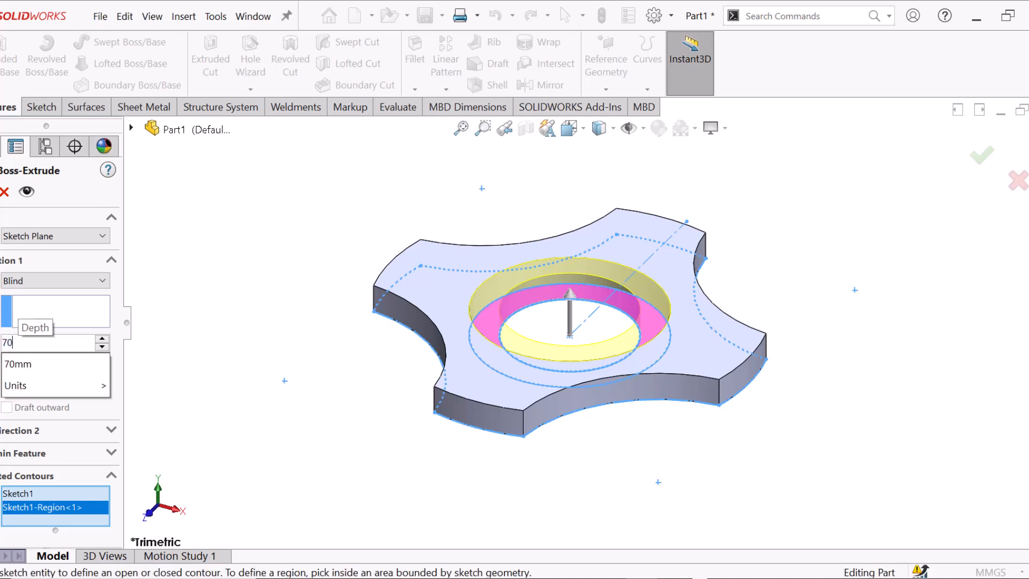
key("Return")
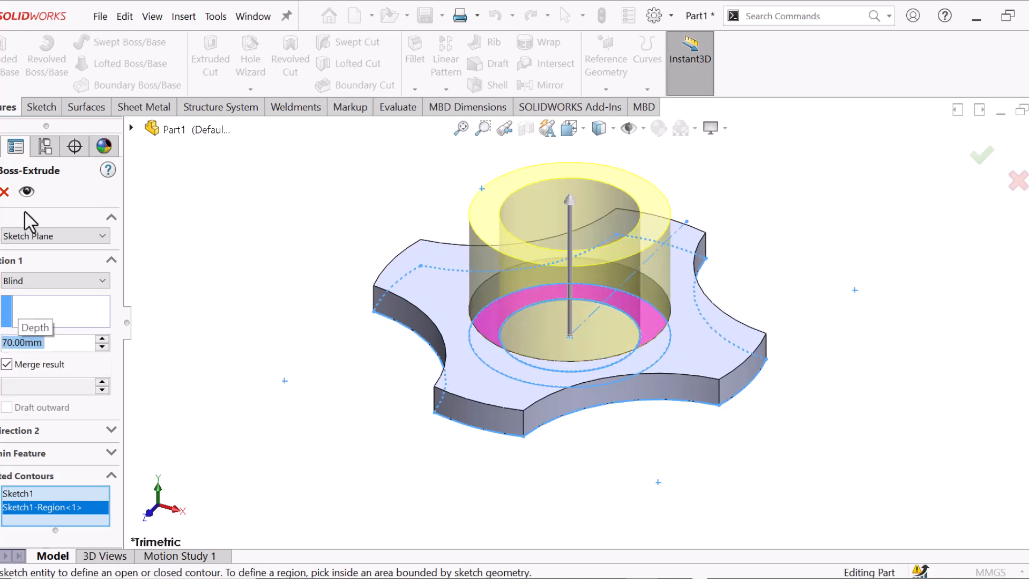
key("Return")
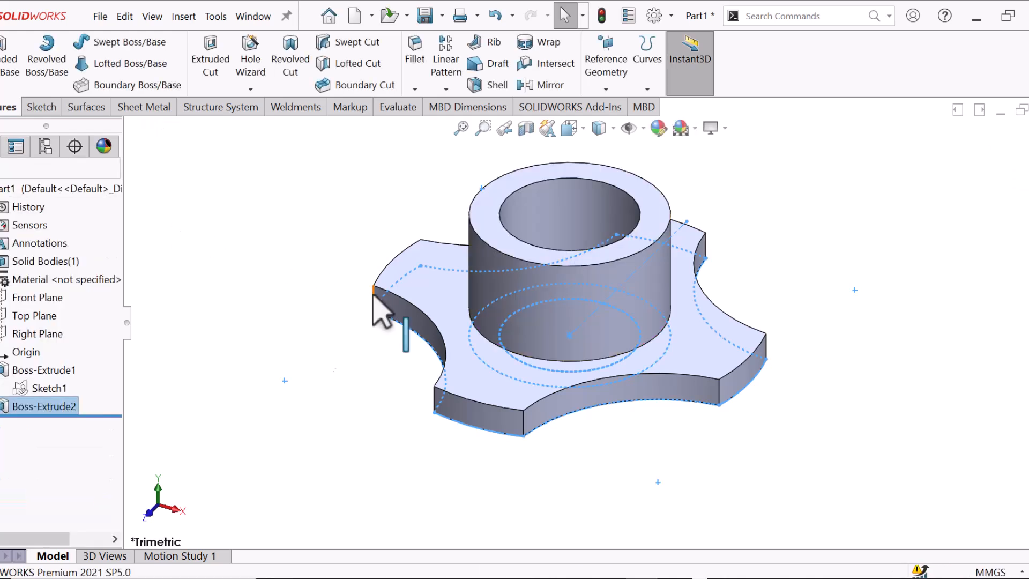
key("z")
left_click(767, 285)
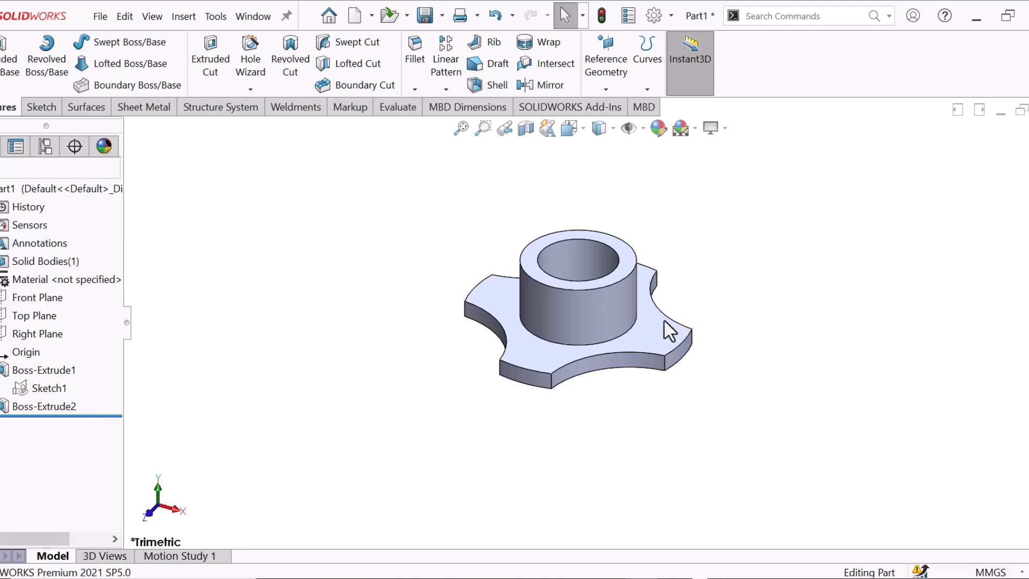
Fillet the circular edge where the cylindrical hub meets the four-lobed plate with a 10 mm radius.
scroll(657, 321, "down", 5)
middle_click_drag(636, 356, 627, 413)
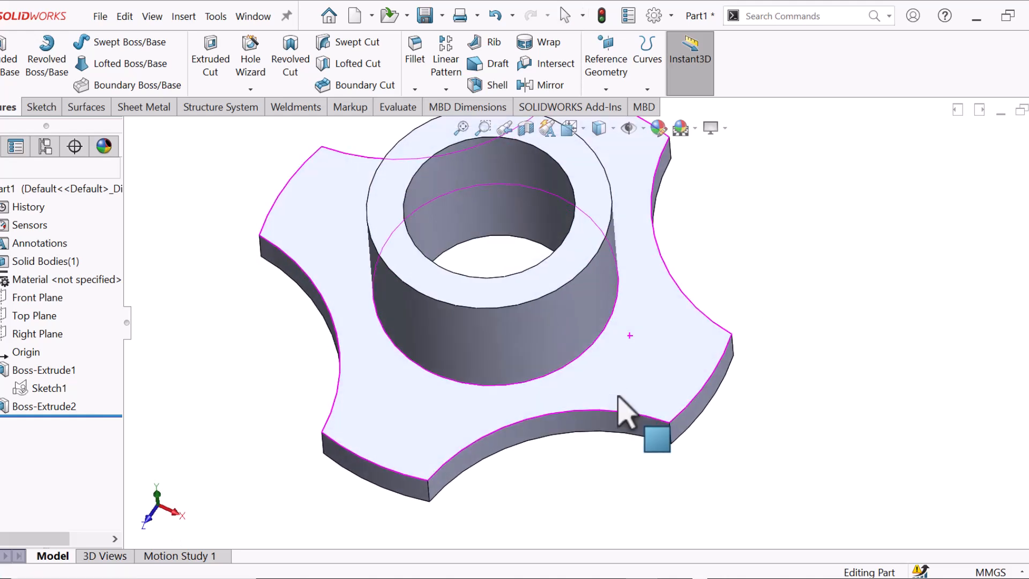
left_click(579, 359)
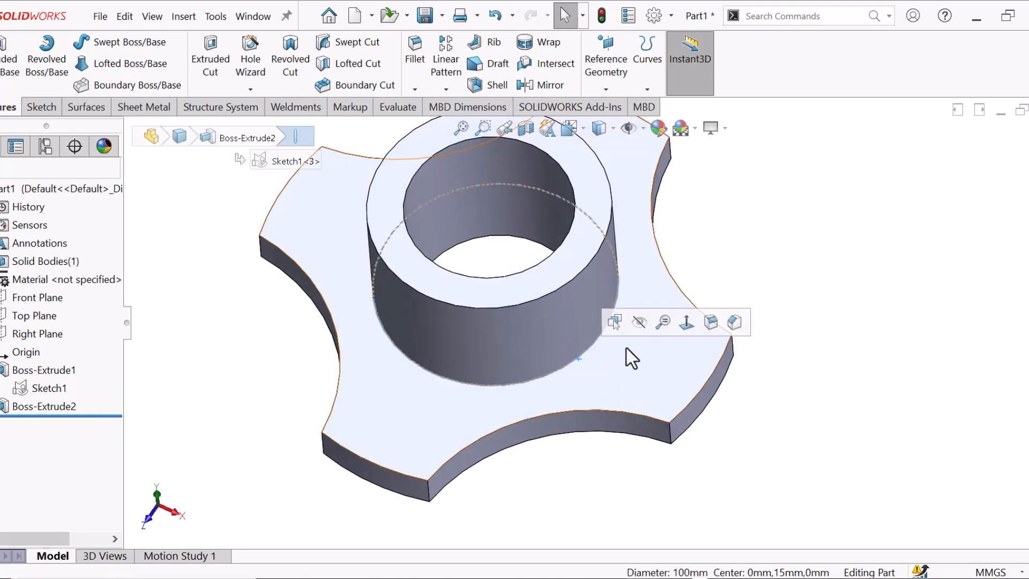
left_click(706, 324)
scroll(721, 343, "up", 5)
middle_click_drag(721, 348, 728, 379)
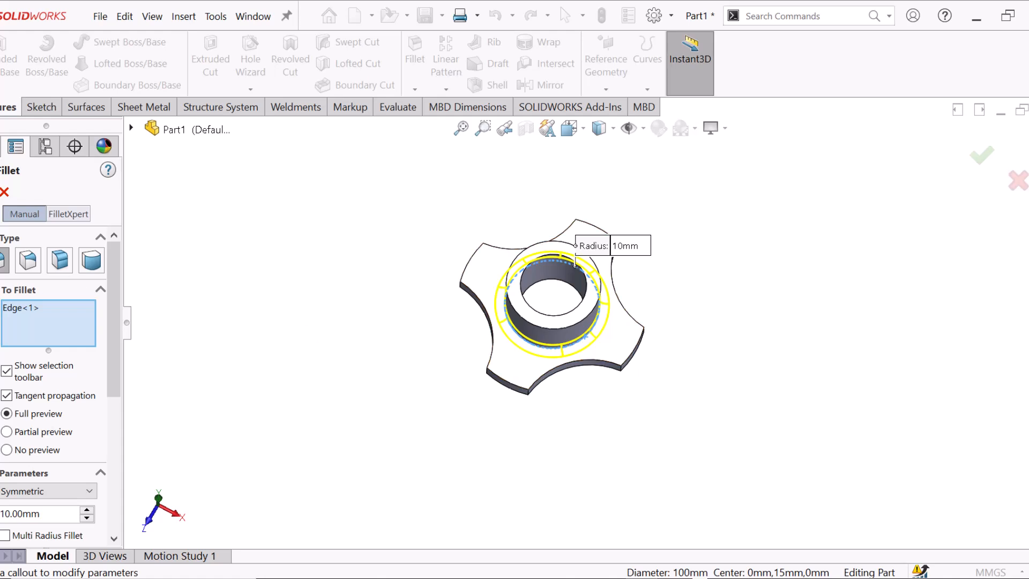
left_click(26, 200)
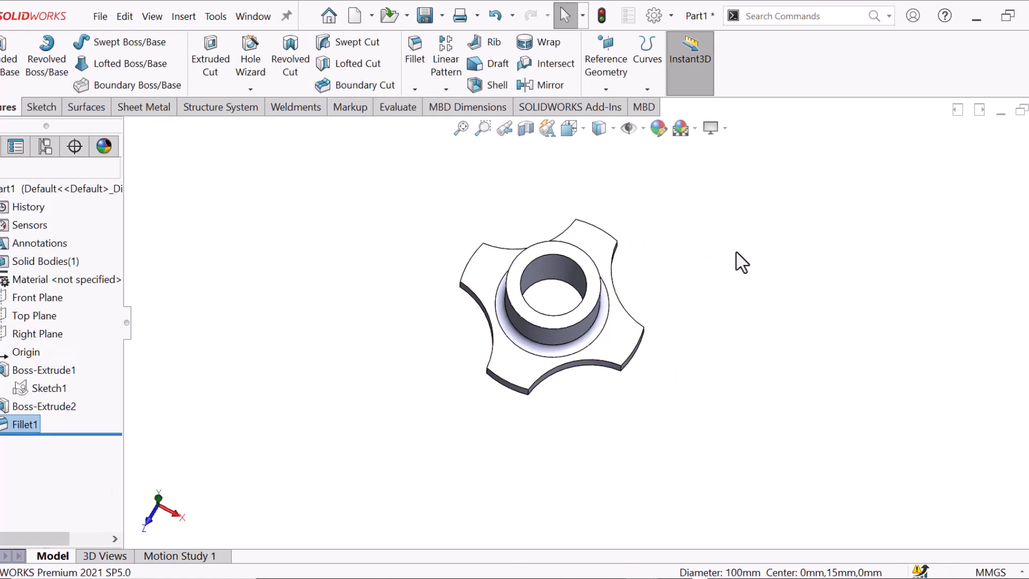
Begin a fillet on the upper outer edge of one lobe and set its radius to 2 mm.
middle_click_drag(724, 330, 681, 265)
scroll(635, 343, "down", 5)
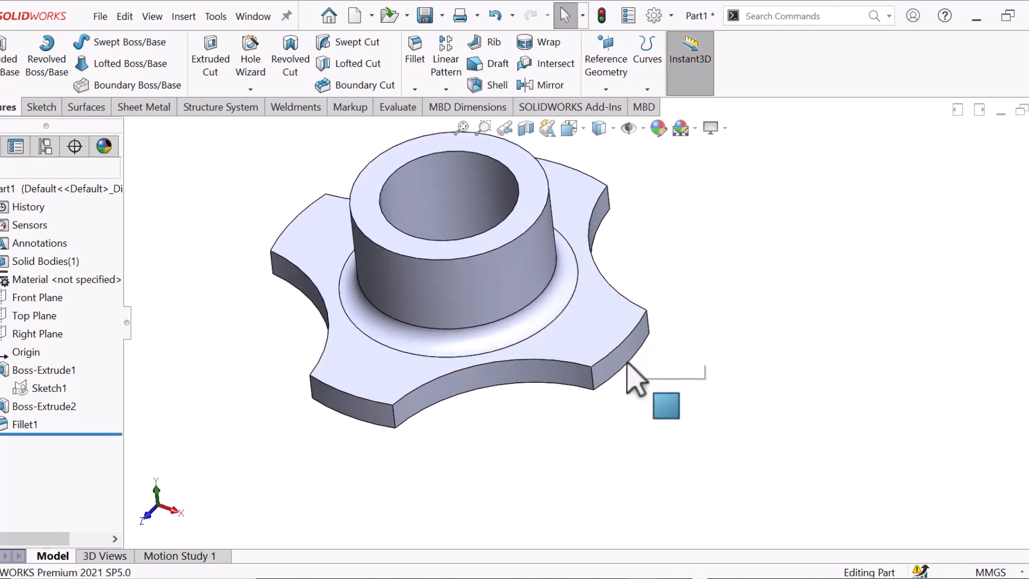
left_click(630, 338)
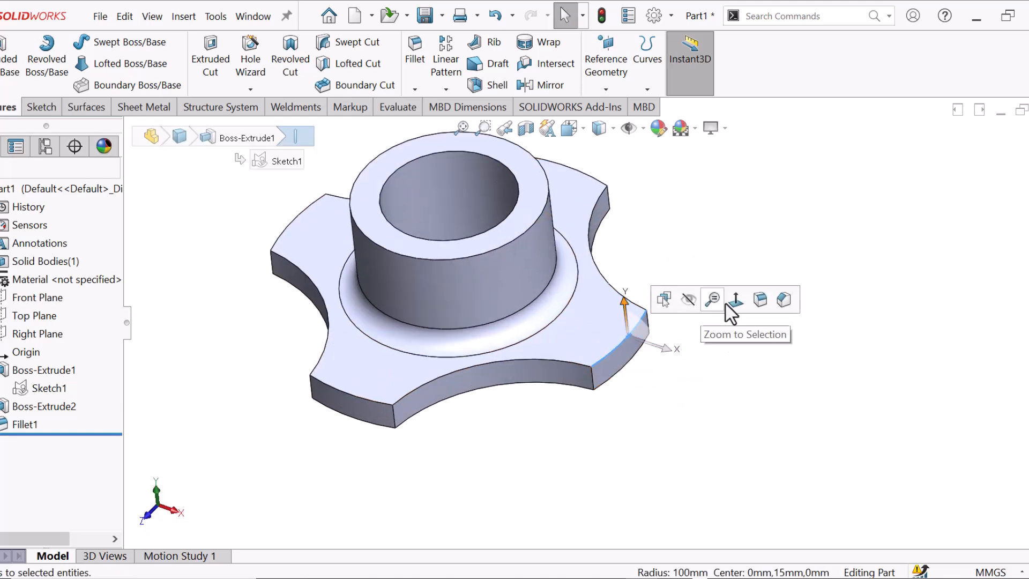
left_click(759, 299)
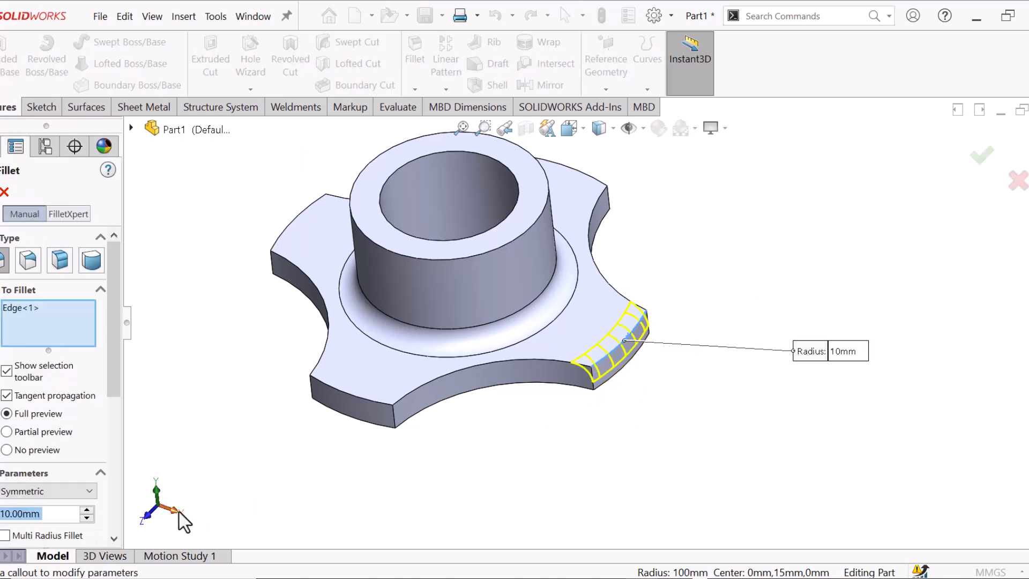
type("2")
key("Return")
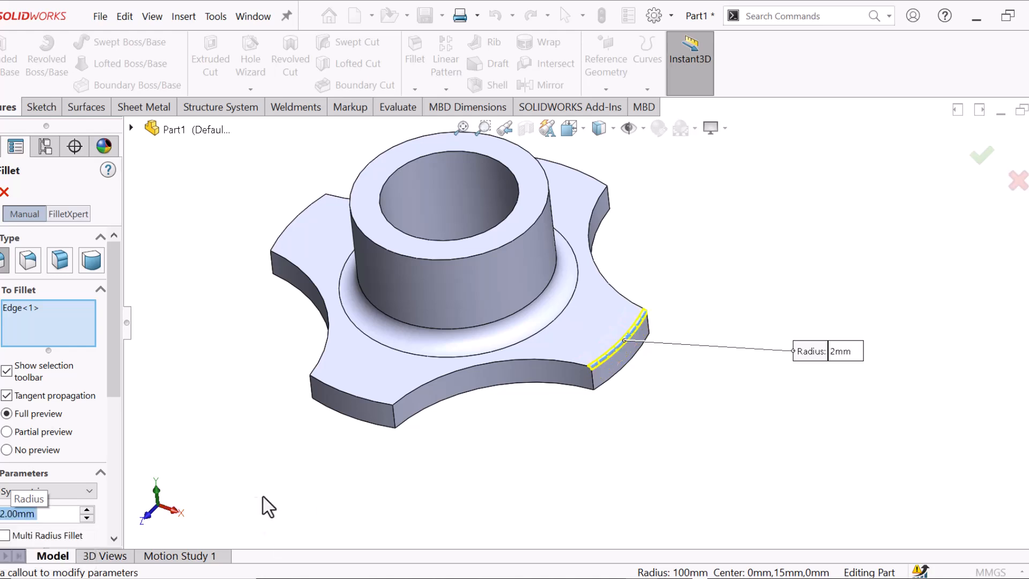
Add the adjacent concave edge, clear the fillet selection, and select the whole upper face of the four-lobed plate instead.
left_click(570, 363)
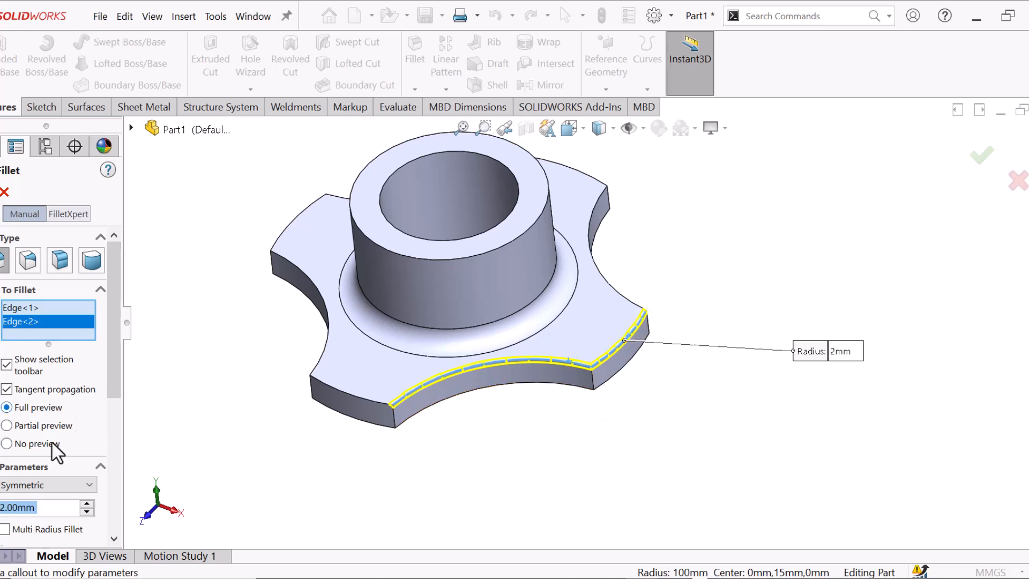
right_click(36, 322)
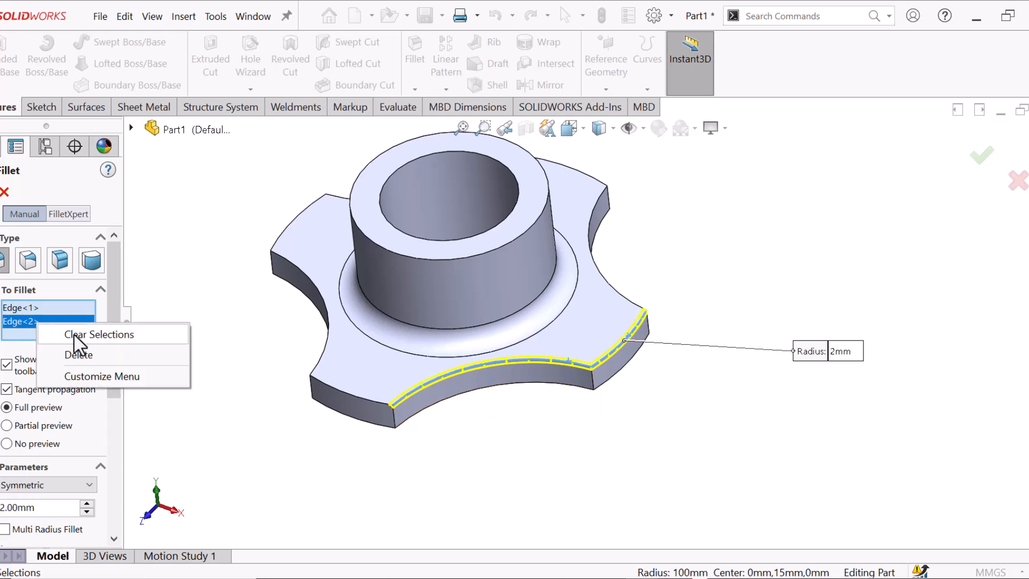
left_click(104, 335)
left_click(359, 363)
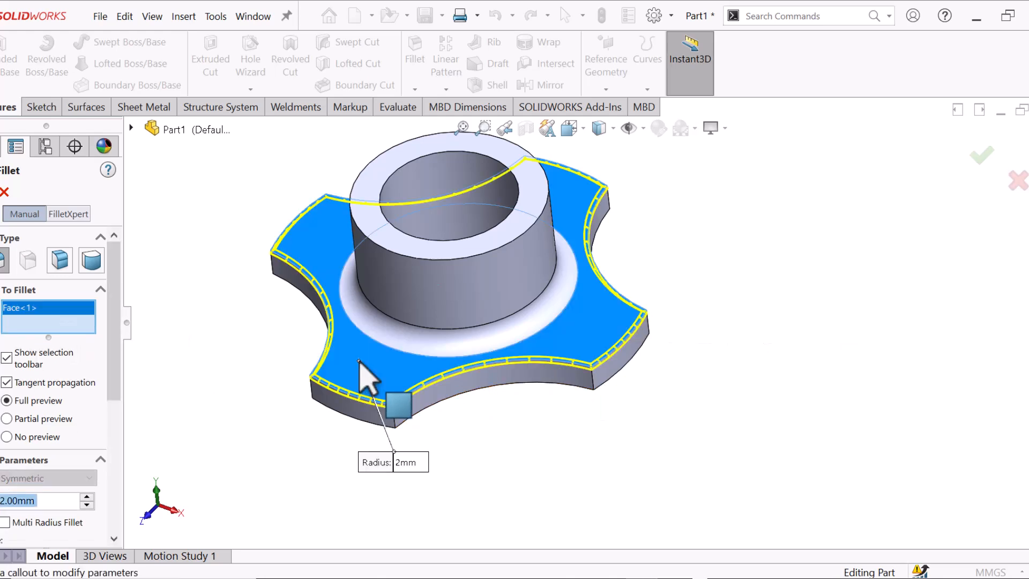
Add the plate's underside and the hub's top ring face to the selection and apply the 2 mm fillet.
middle_click_drag(575, 474, 575, 302)
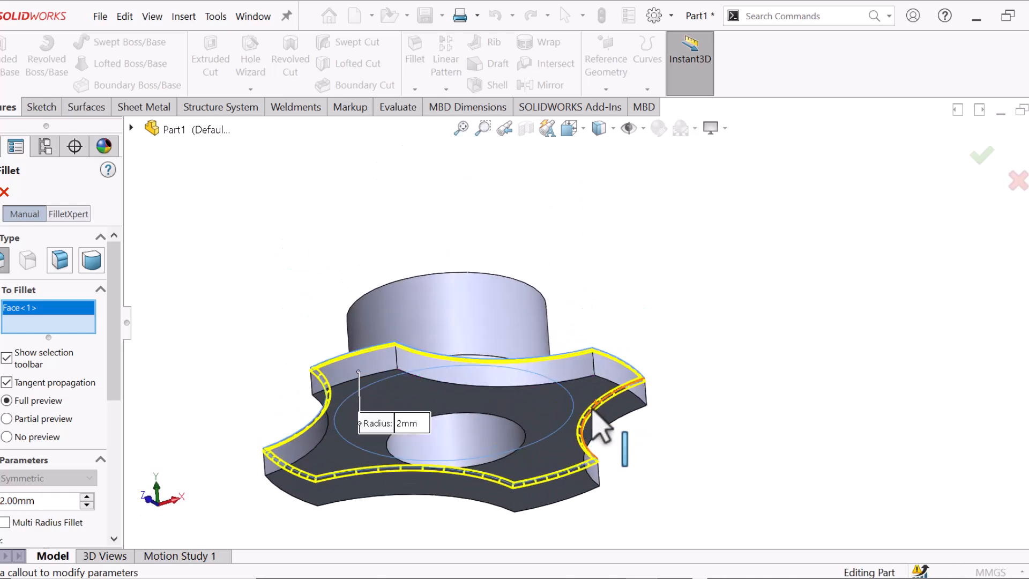
left_click(573, 401)
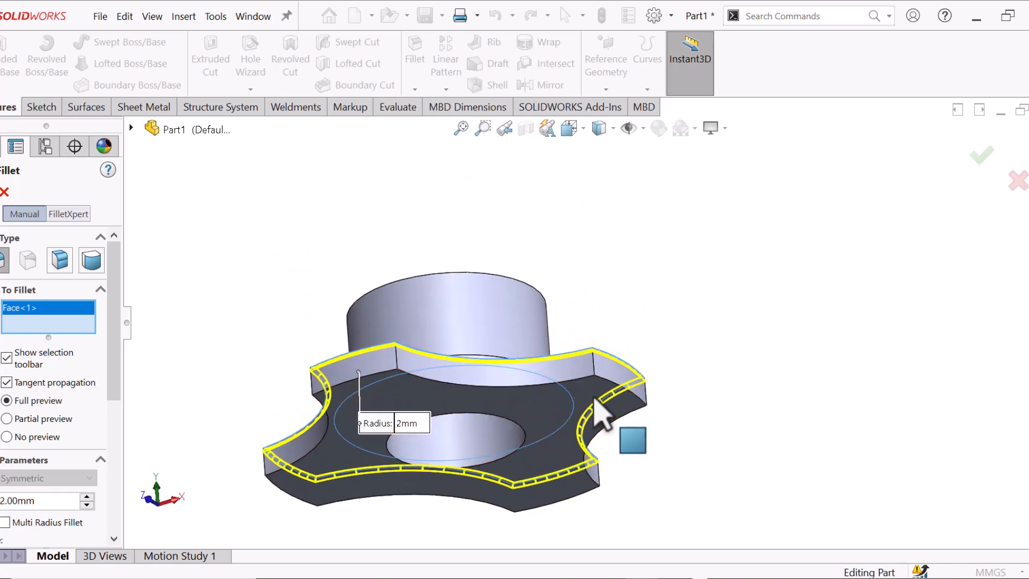
left_click(596, 399)
scroll(589, 423, "up", 3)
middle_click_drag(595, 348, 593, 461)
scroll(592, 371, "down", 4)
left_click(550, 351)
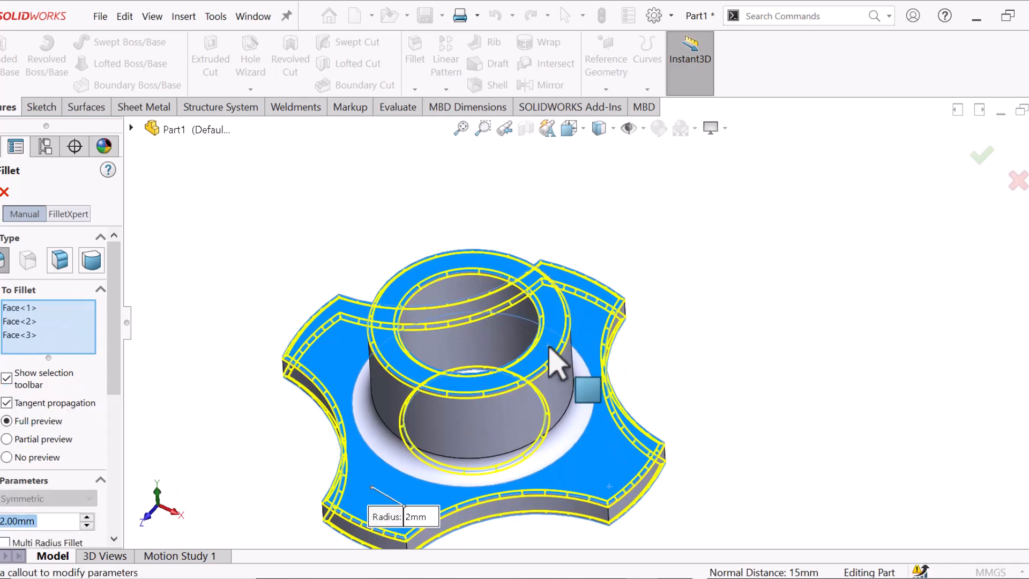
scroll(622, 424, "up", 2)
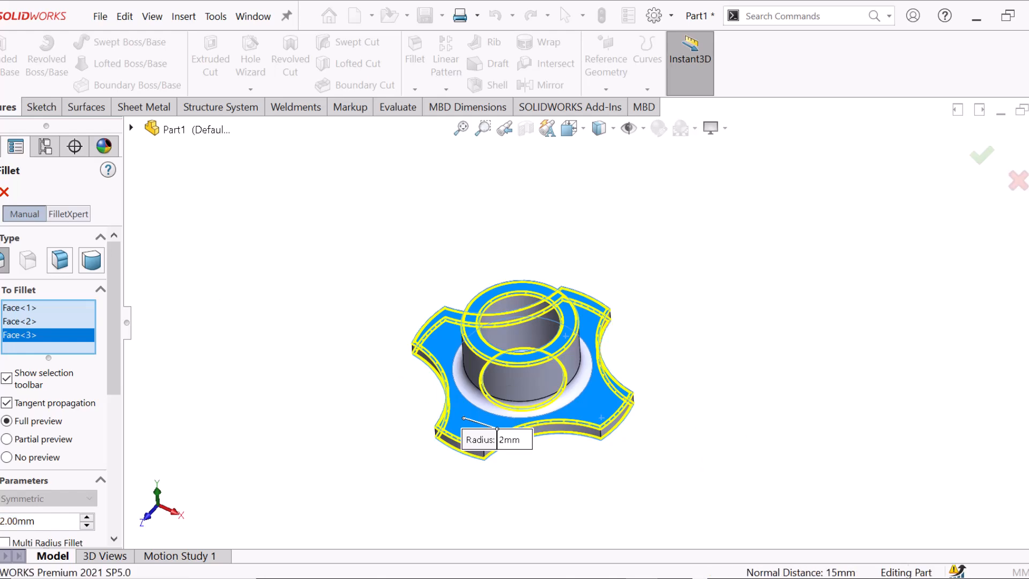
key("Return")
Start a new sketch on the upper face of the four-lobed plate.
middle_click_drag(724, 372, 533, 412)
scroll(534, 415, "down", 3)
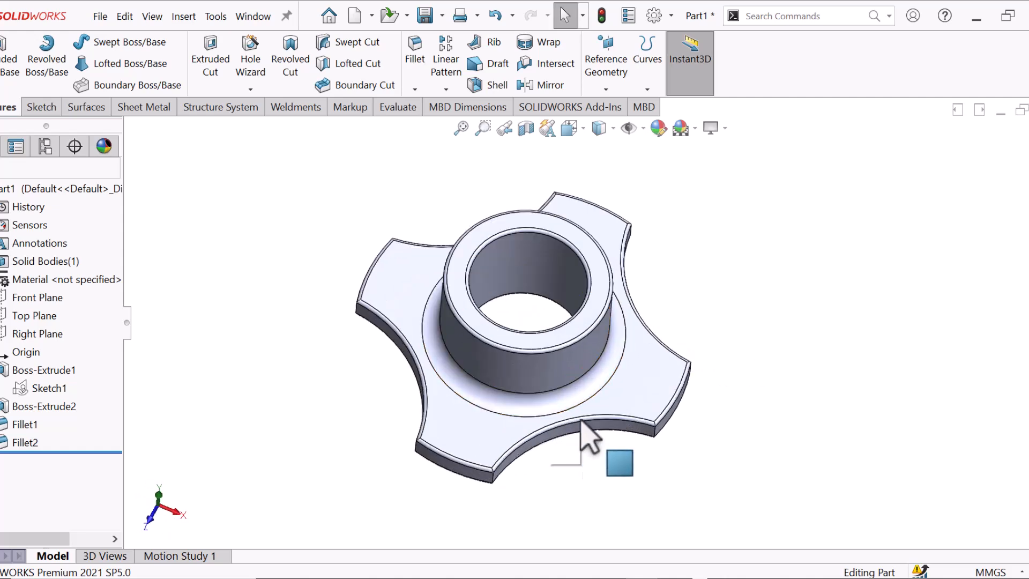
left_click(595, 223)
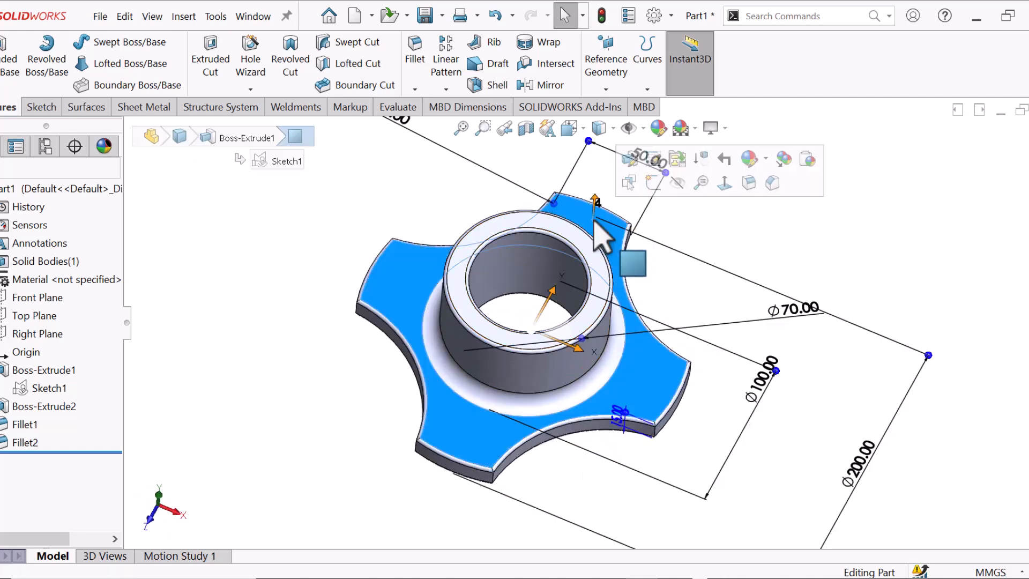
left_click(658, 189)
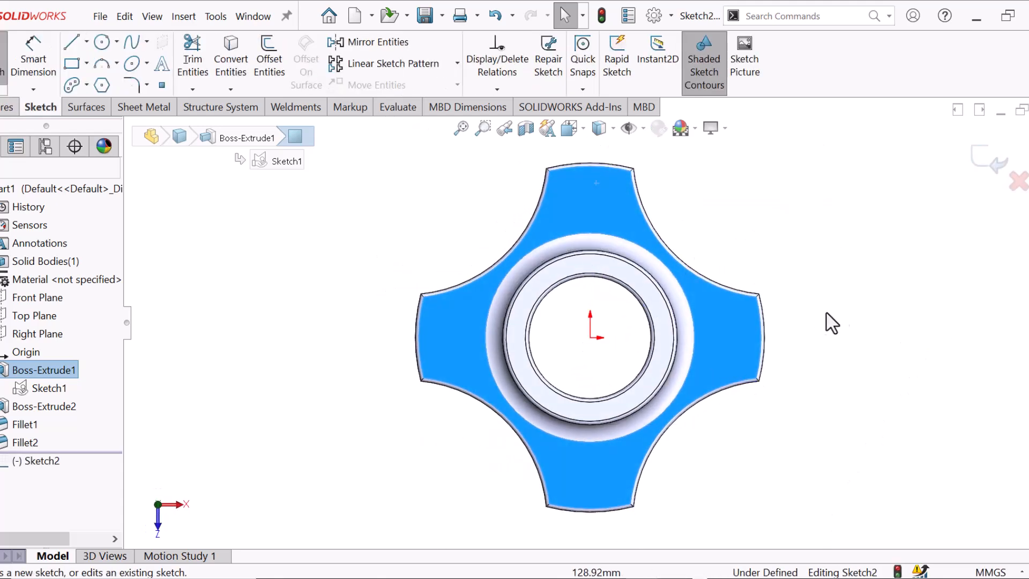
left_click(842, 322)
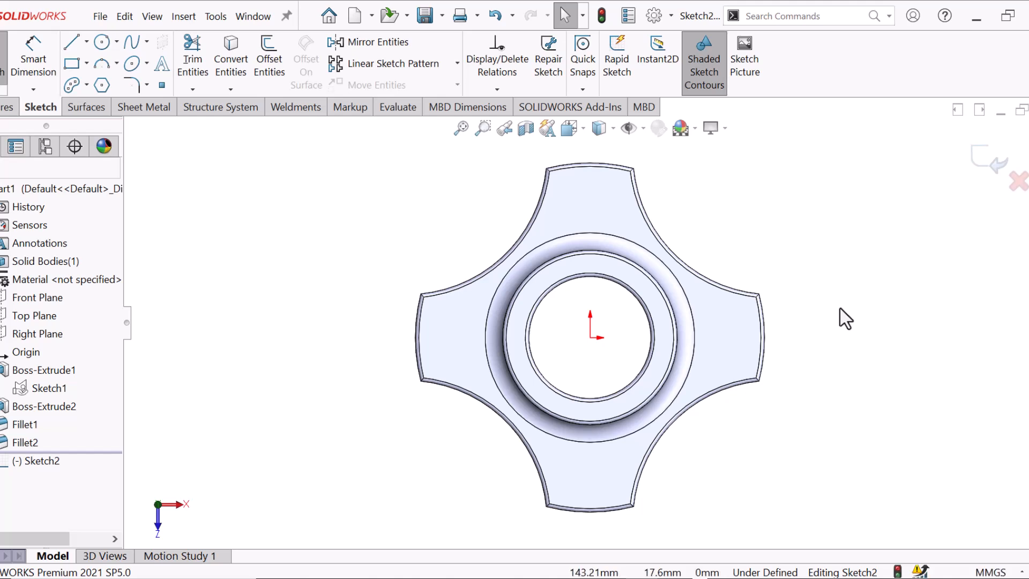
scroll(786, 241, "up", 2)
scroll(799, 239, "down", 2)
Draw a vertical construction line through the upper lobe, from the hub fillet's outer edge to the lobe's outer edge.
right_click_drag(843, 251, 524, 275)
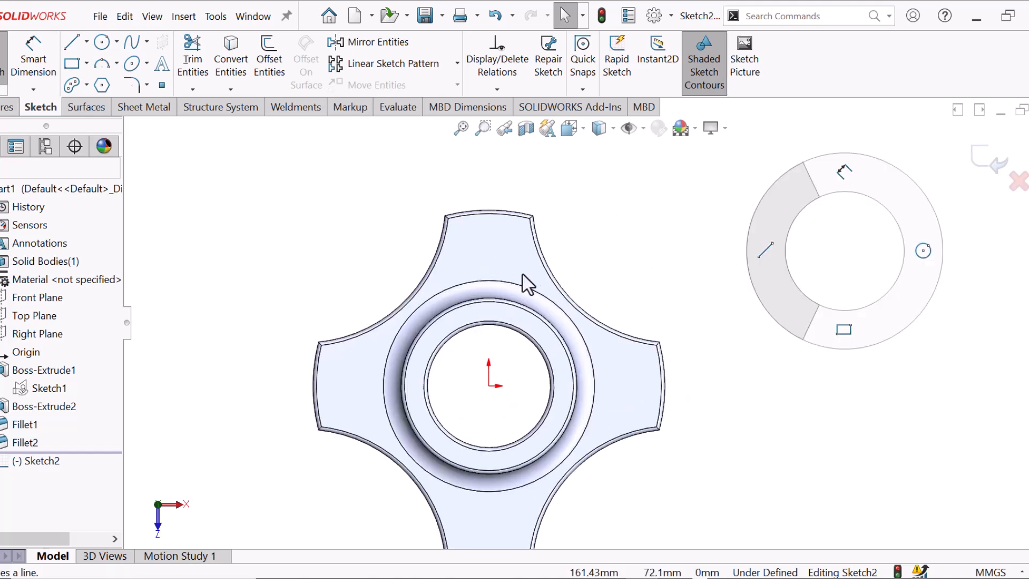
left_click(488, 280)
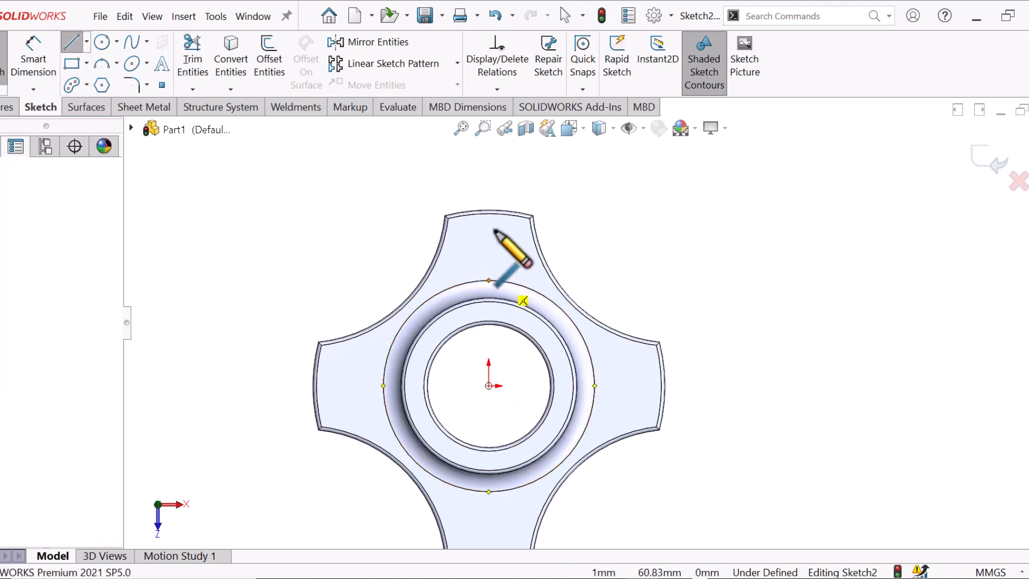
left_click(489, 213)
right_click(505, 213)
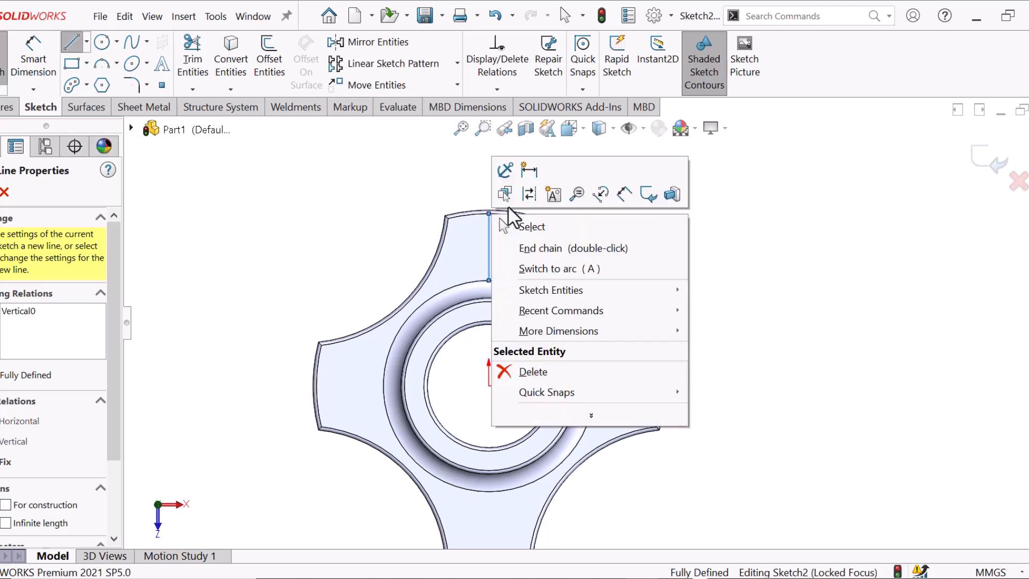
left_click(533, 196)
key("Escape")
Sketch a circle about 22 mm in diameter centred on the midpoint of the vertical construction line.
right_click_drag(601, 225, 756, 263)
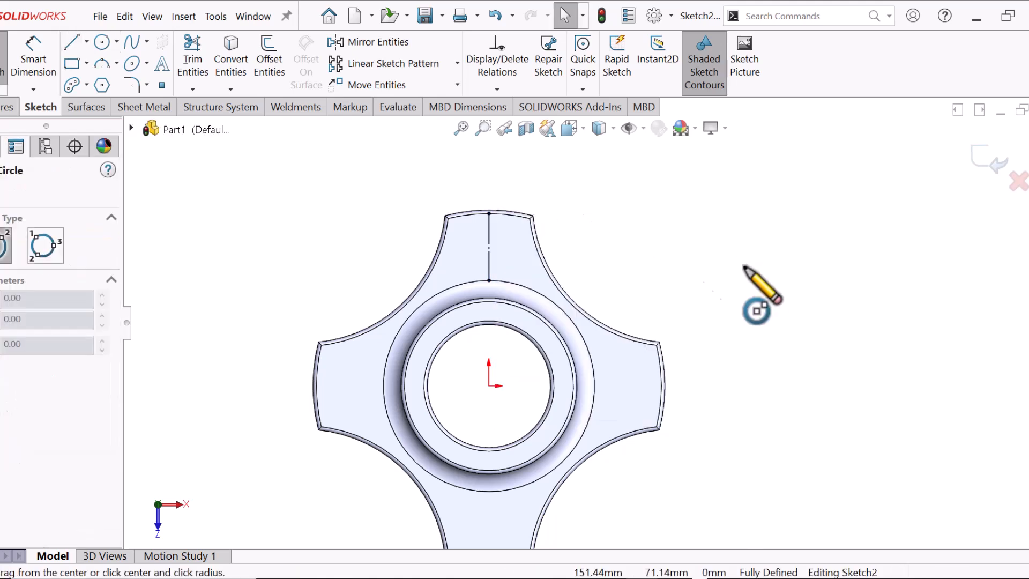
left_click(488, 247)
left_click(504, 263)
Dimension the diameter of the circle in the upper lobe as 15 mm.
right_click_drag(655, 316, 643, 211)
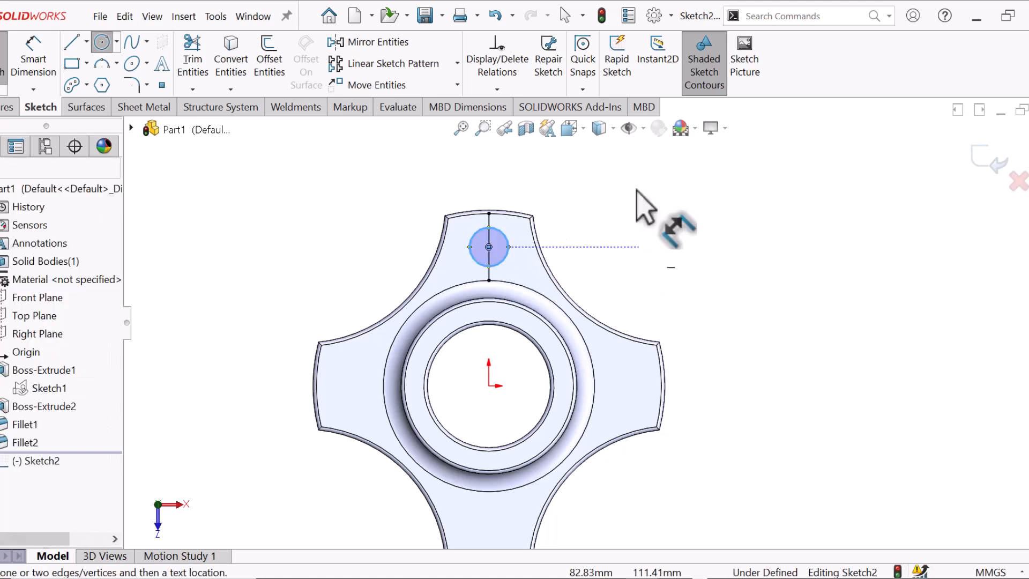
left_click(506, 255)
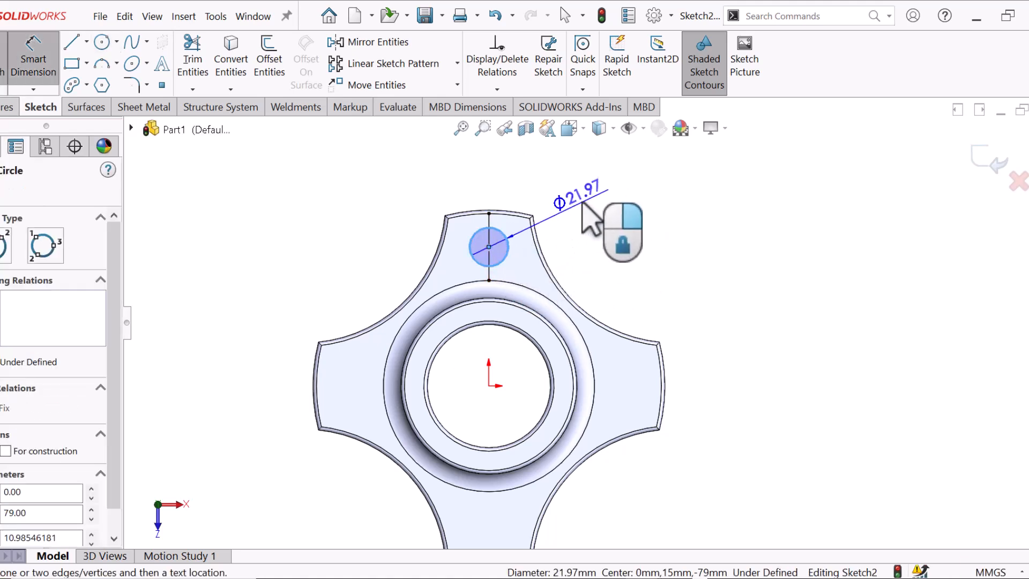
left_click(584, 206)
type("15")
key("Return")
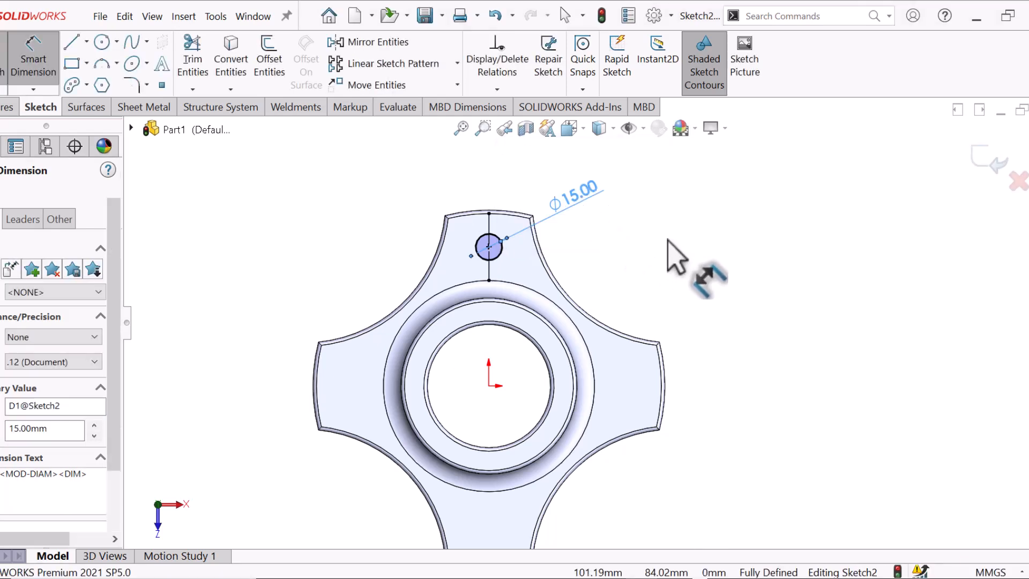
Cut the 15 mm circle through the lobe with a 70 mm blind Extruded Cut.
left_click(667, 240)
left_click(4, 110)
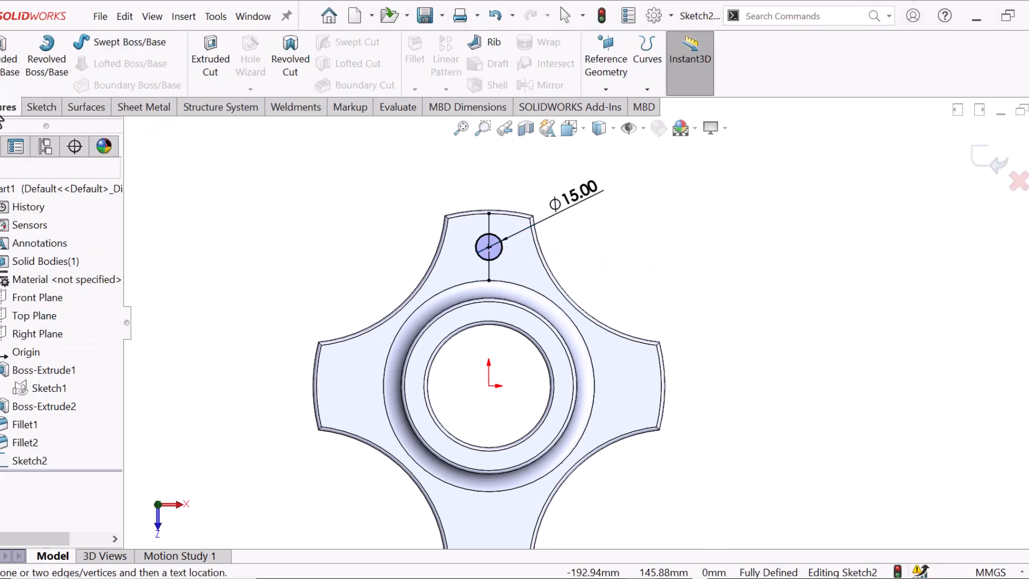
left_click(218, 55)
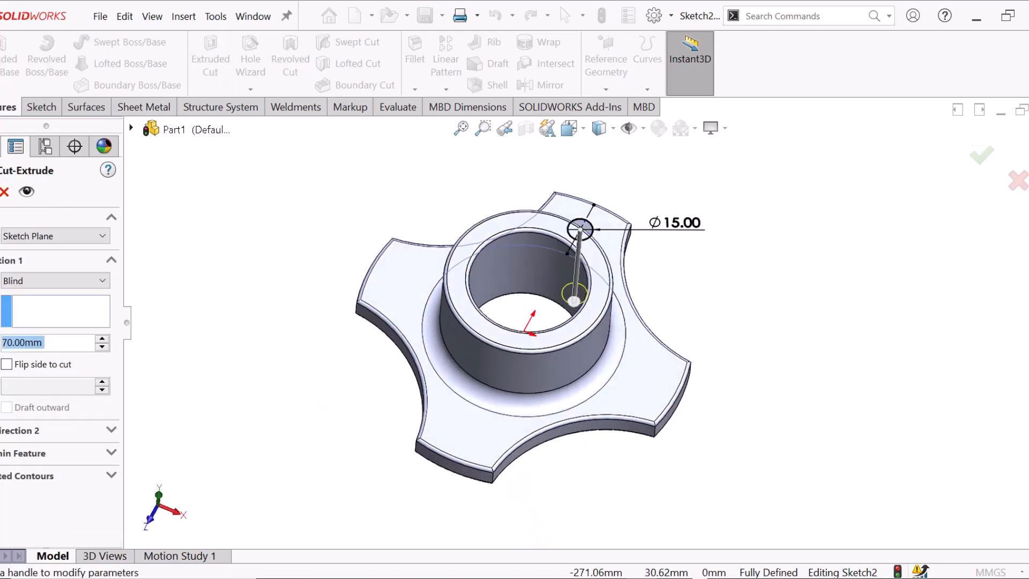
key("Return")
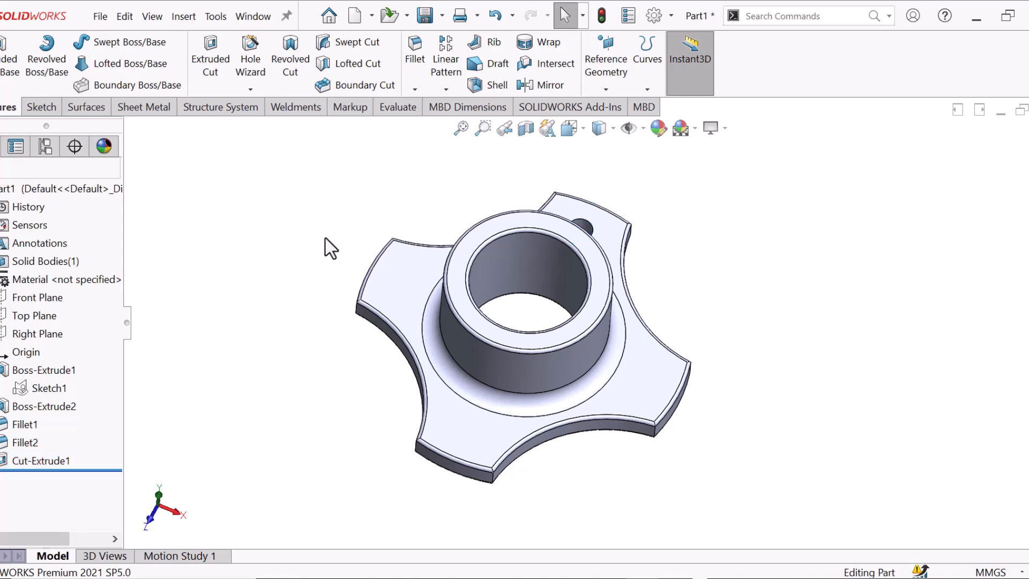
Start a fillet on the upper edge of the lobe hole and set its radius to 0.5 mm.
scroll(600, 188, "down", 5)
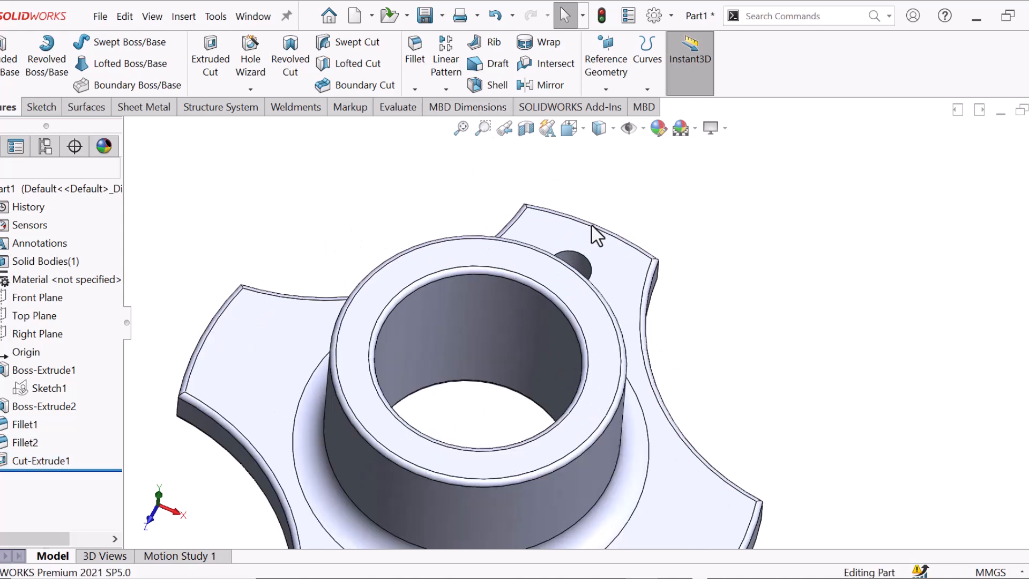
scroll(570, 308, "down", 2)
left_click(564, 290)
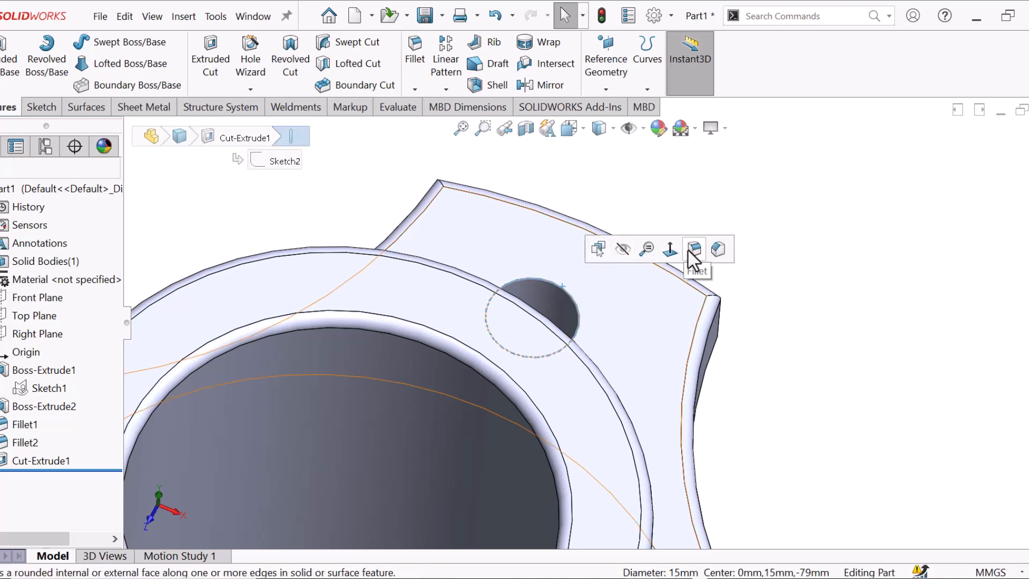
left_click(415, 53)
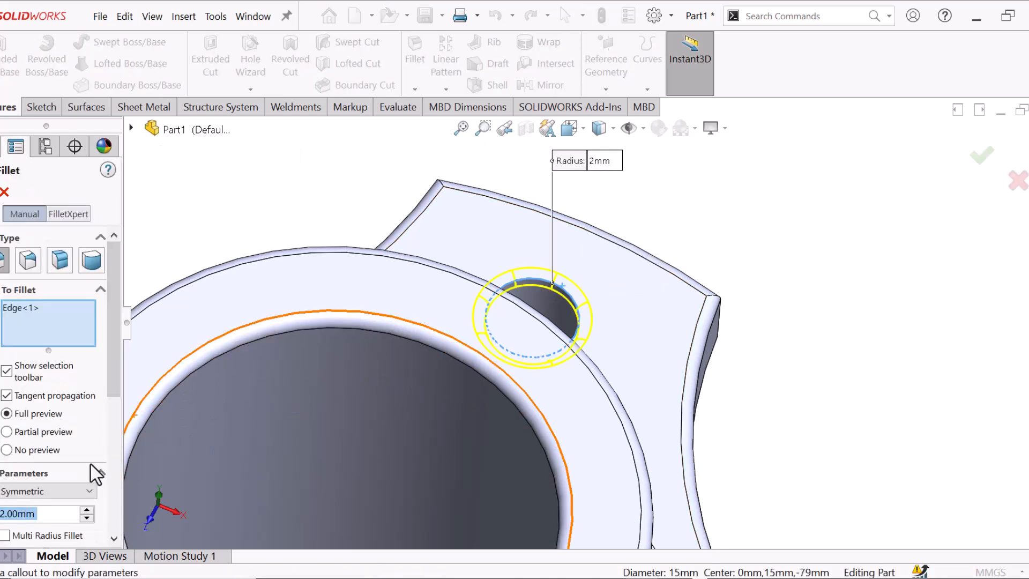
type("1")
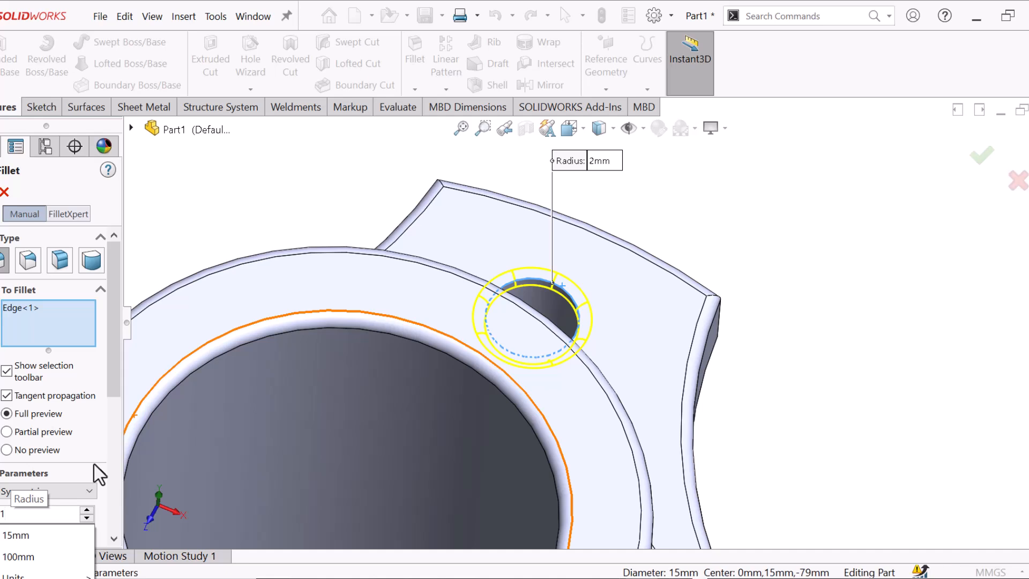
key("Return")
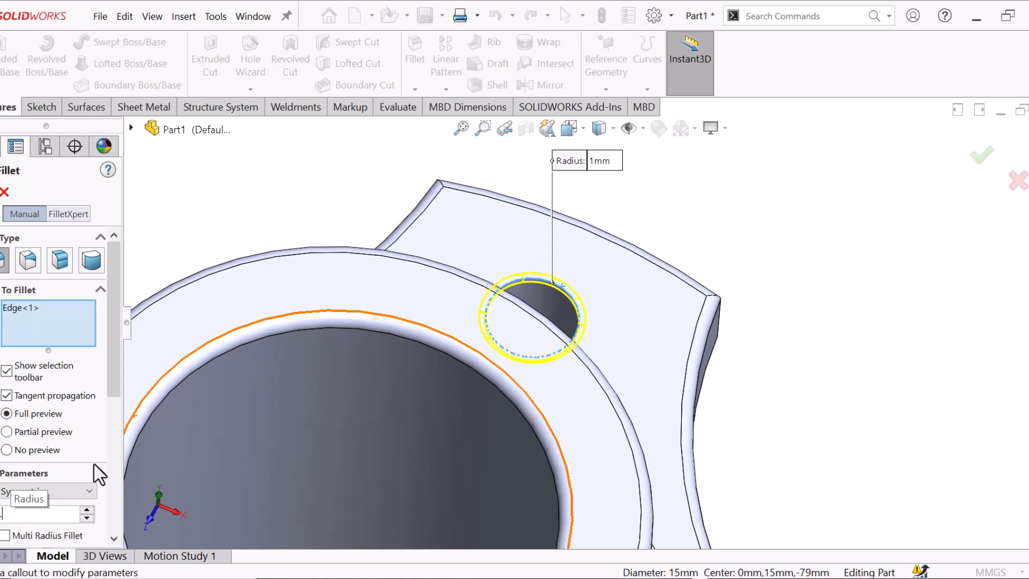
type("0.5")
key("Return")
Add the lobe hole's edge on the plate's underside to the 0.5 mm fillet and apply it.
scroll(719, 292, "up", 4)
middle_click_drag(653, 285, 517, 273)
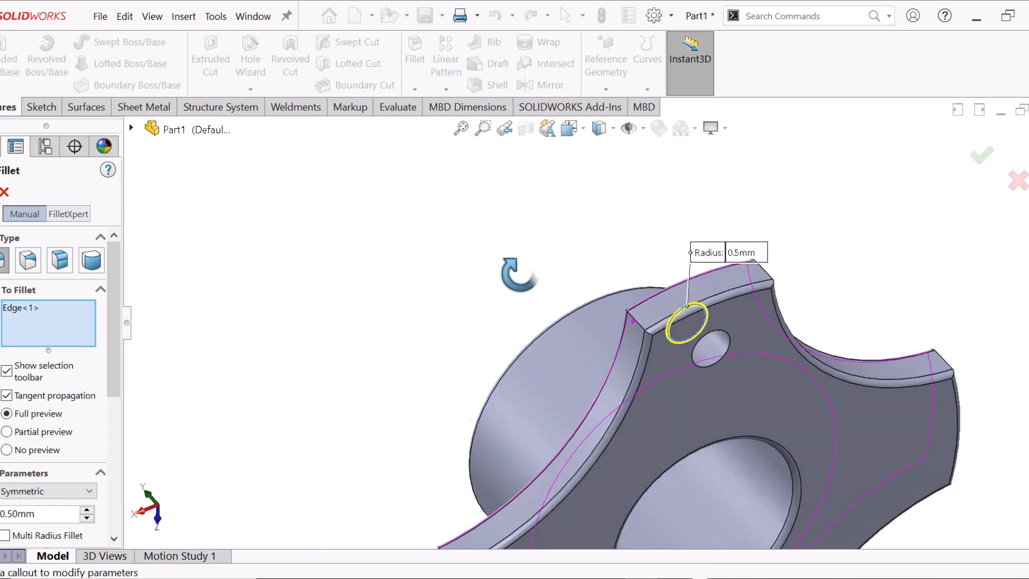
left_click(731, 344)
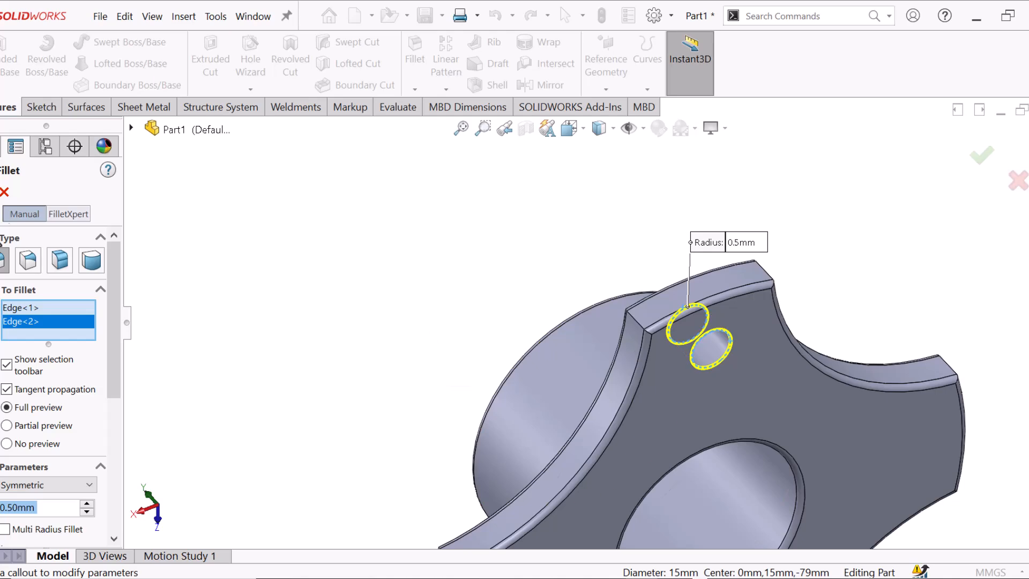
key("Return")
Set up a circular pattern of the hole's fillet around the hub bore's edge, with 4 equally spaced instances over 360 degrees.
scroll(368, 276, "up", 4)
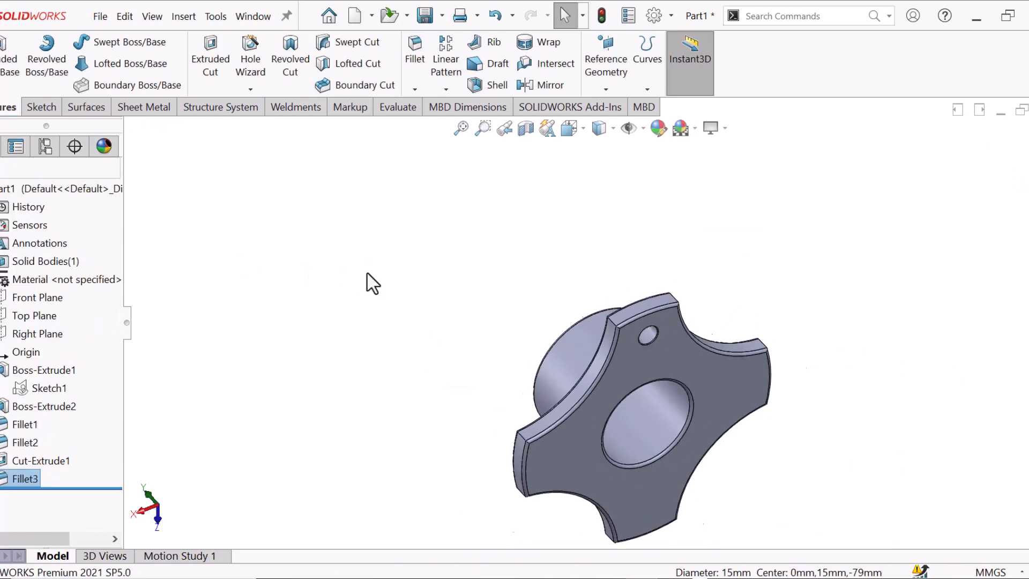
middle_click_drag(419, 317, 730, 432)
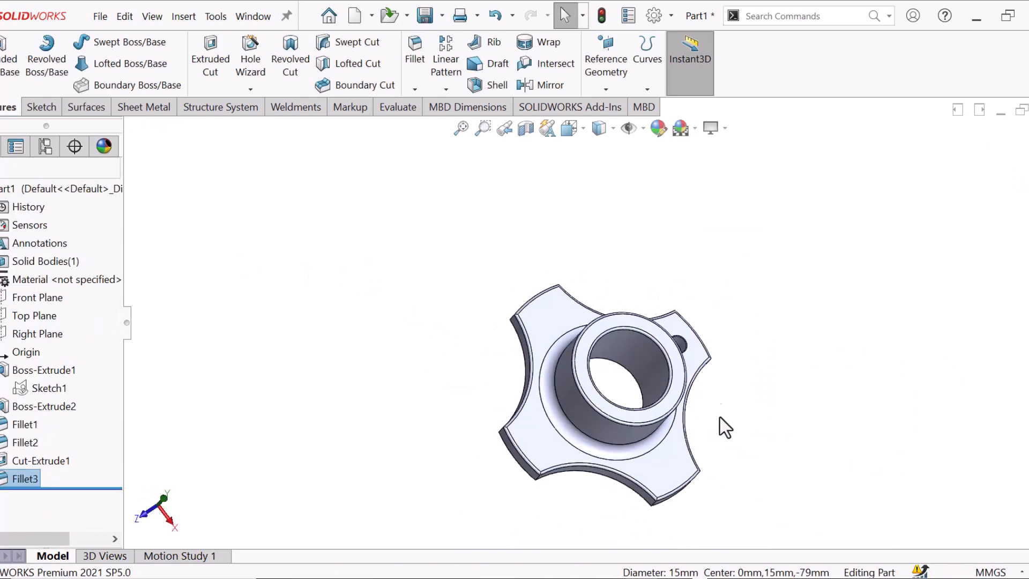
scroll(723, 399, "down", 2)
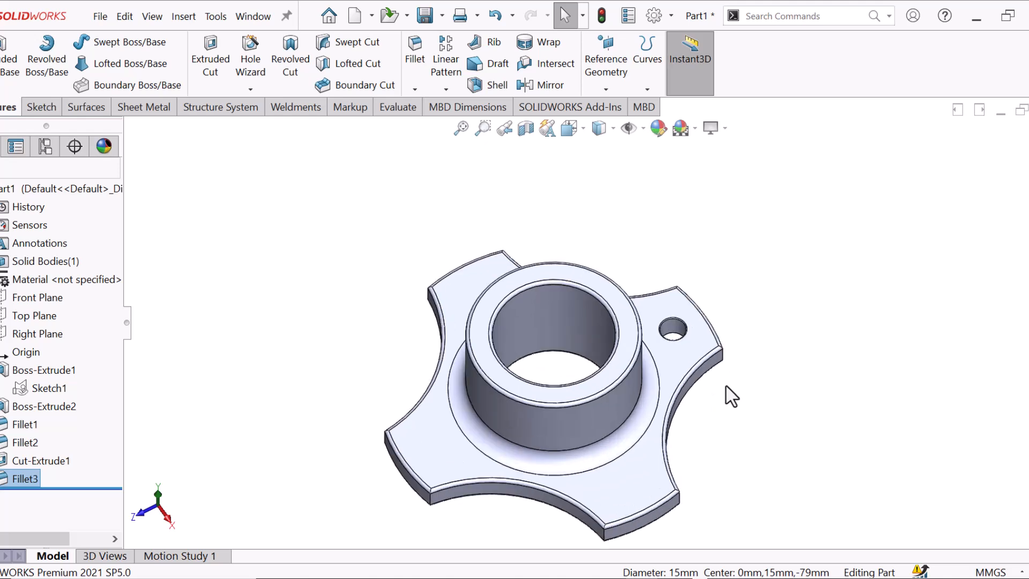
left_click(446, 89)
left_click(461, 129)
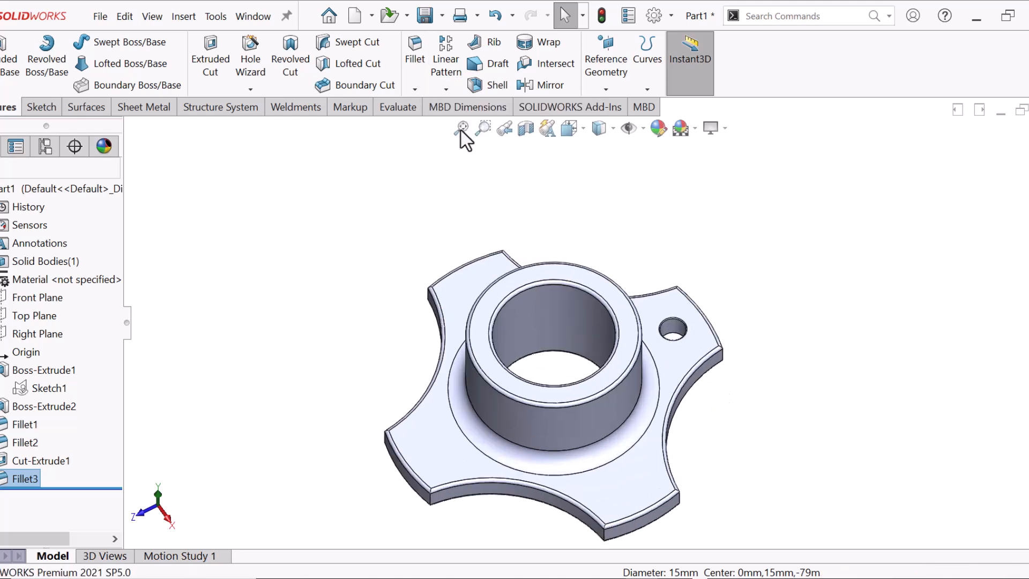
scroll(611, 310, "down", 2)
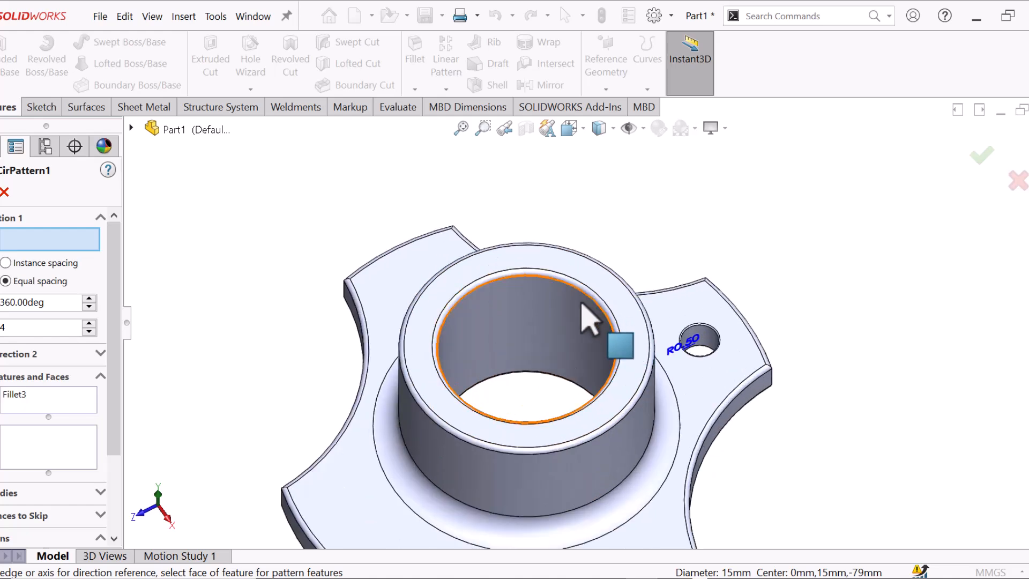
left_click(537, 278)
Add the Cut-Extrude1 hole to the patterned features and apply the circular pattern.
left_click(41, 408)
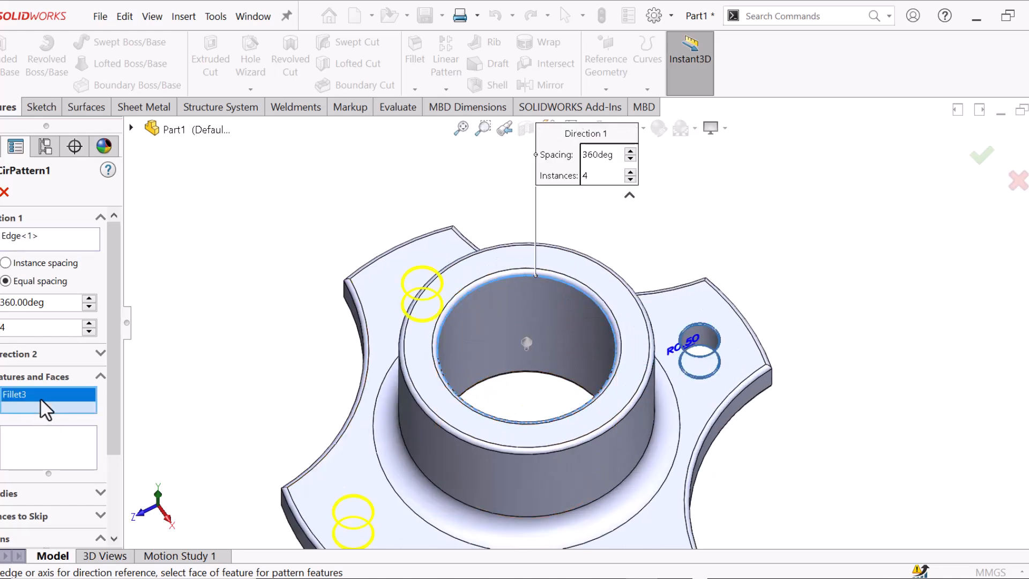
left_click(132, 129)
left_click(214, 384)
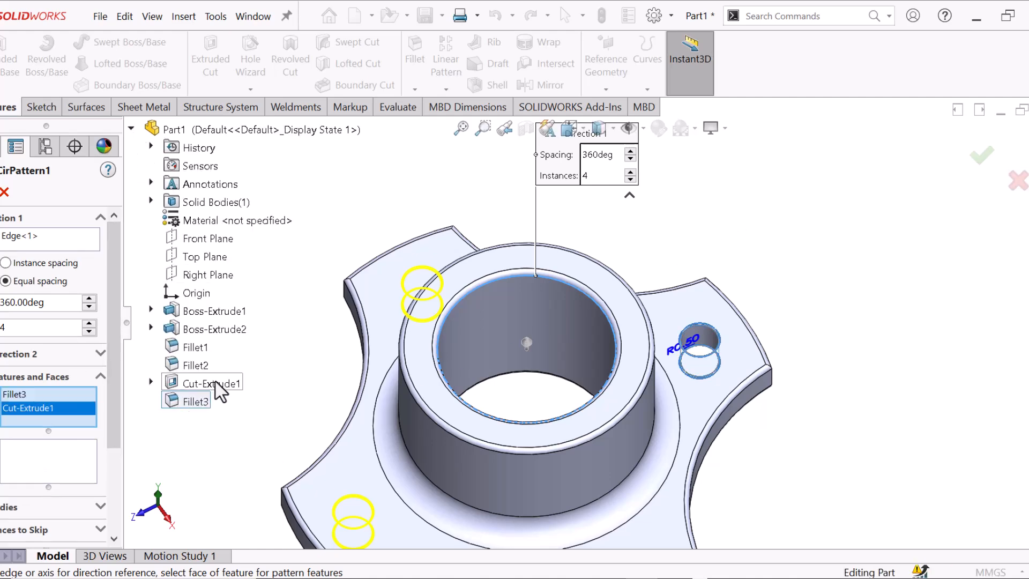
scroll(341, 317, "up", 3)
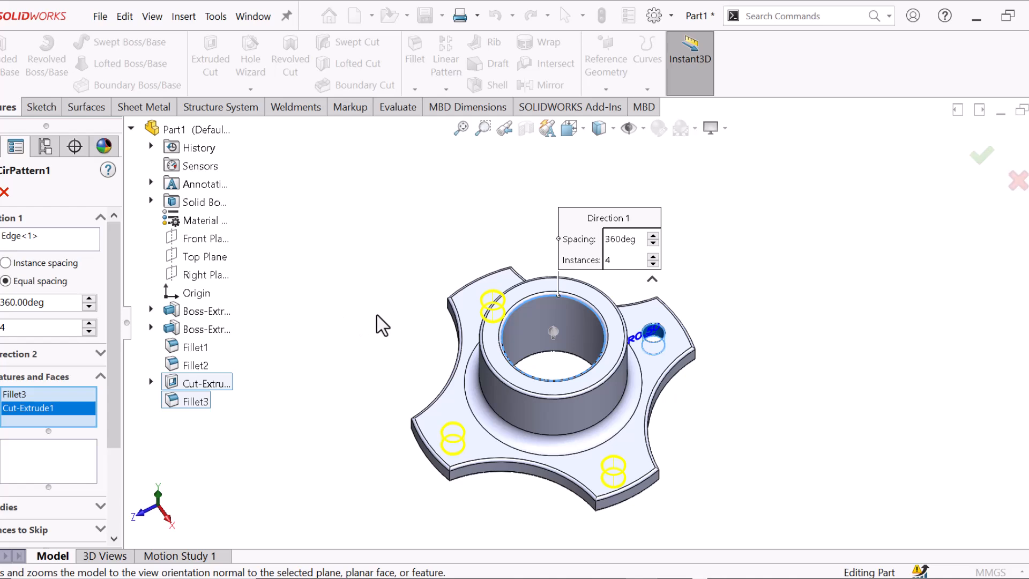
left_click(0, 192)
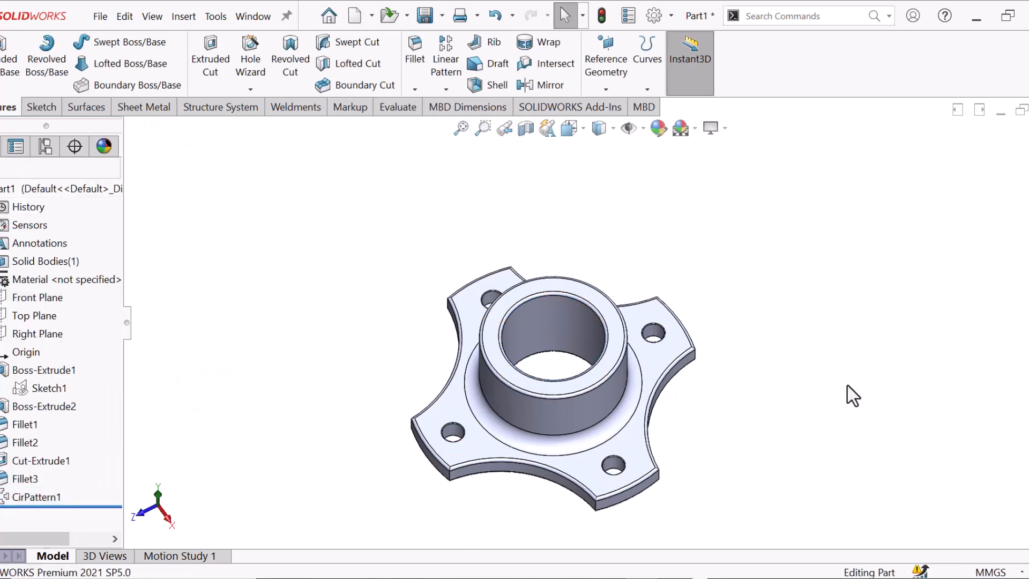
Orient the part to the isometric view and set its display style to shaded without edges.
key("space")
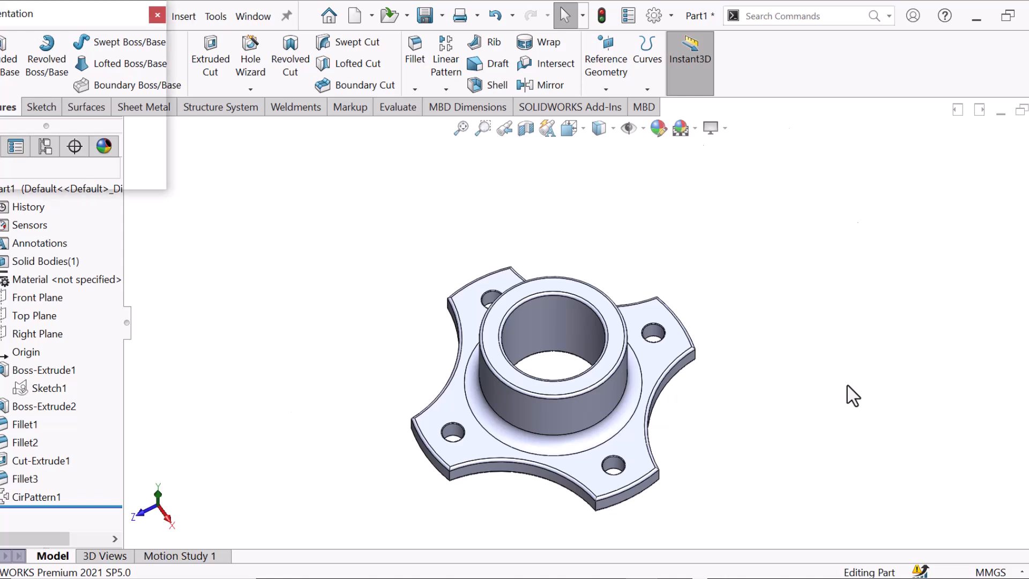
left_click(161, 61)
left_click(157, 85)
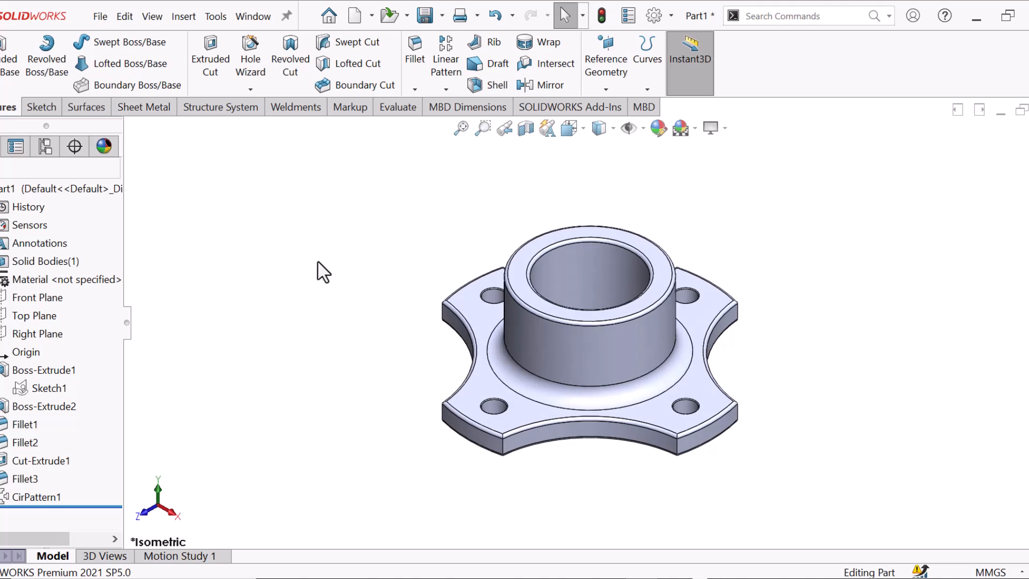
left_click(611, 135)
left_click(600, 153)
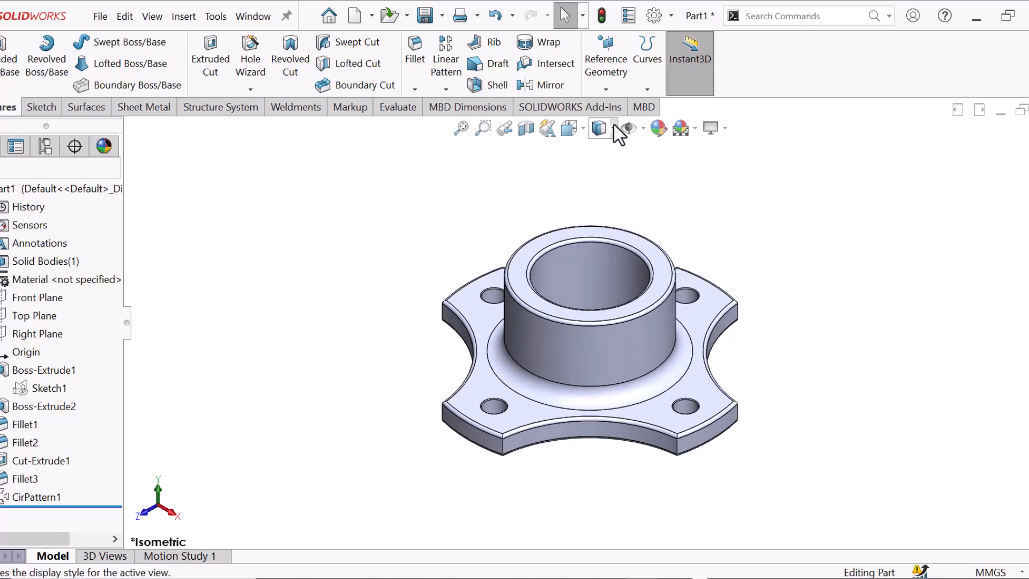
left_click(615, 126)
left_click(600, 177)
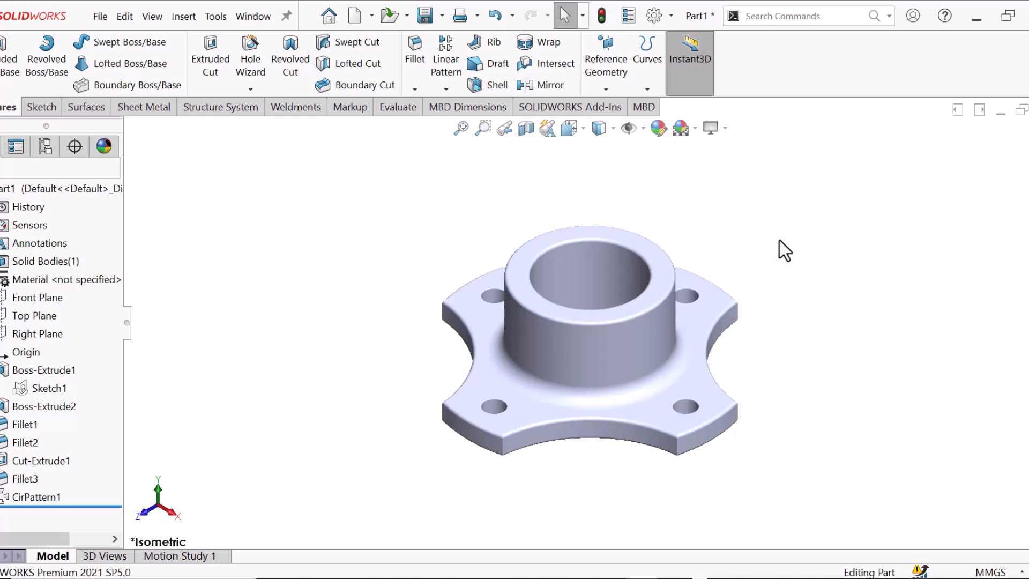
Apply a standard red colour to the whole part's appearance.
right_click(644, 344)
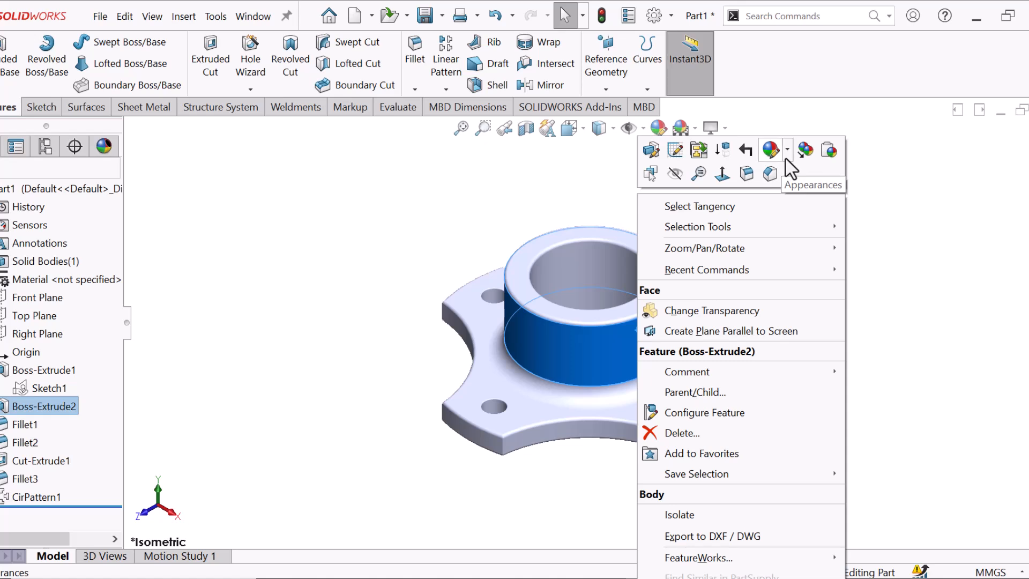
left_click(772, 153)
left_click(792, 248)
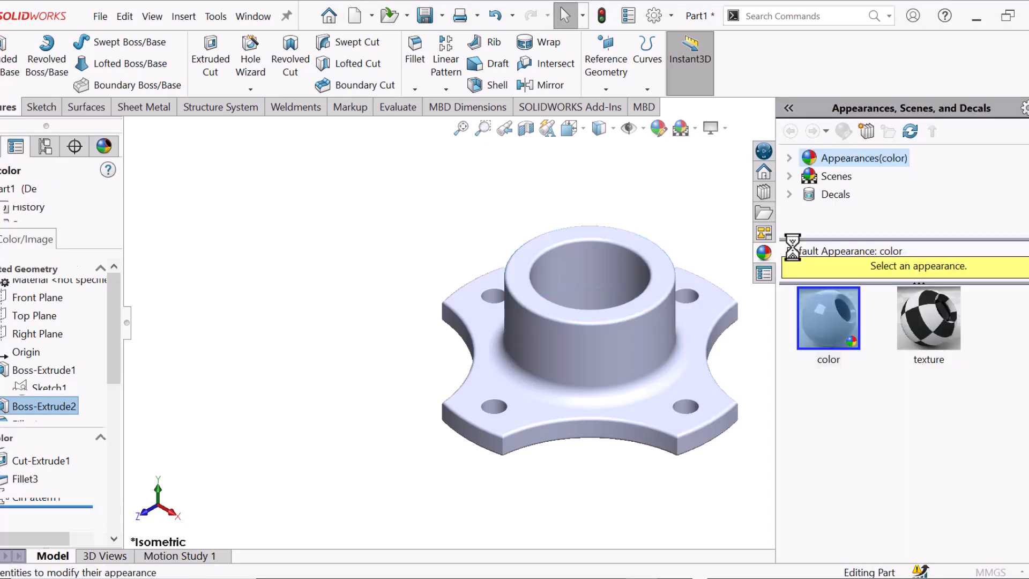
left_click_drag(110, 310, 117, 340)
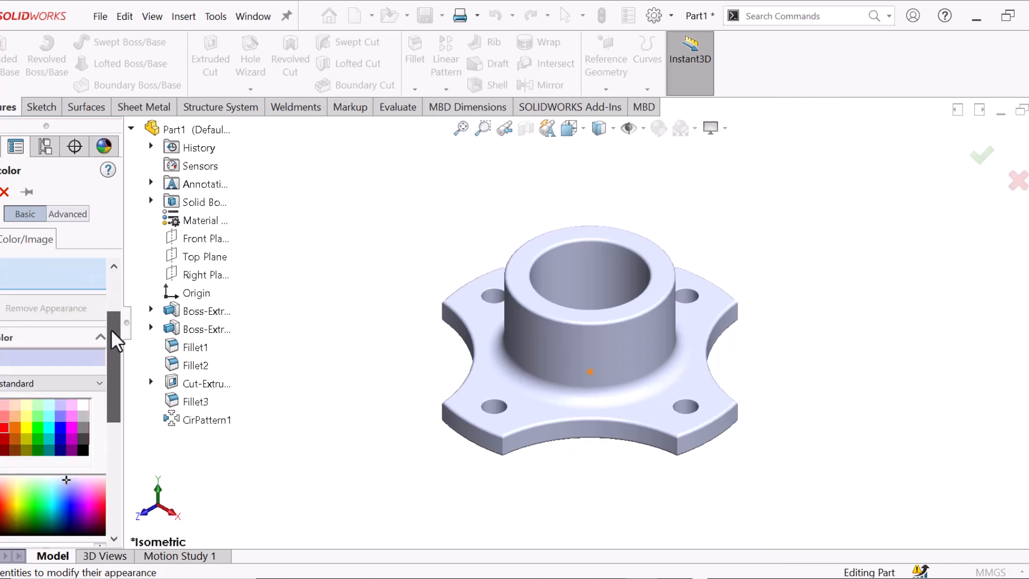
left_click(15, 428)
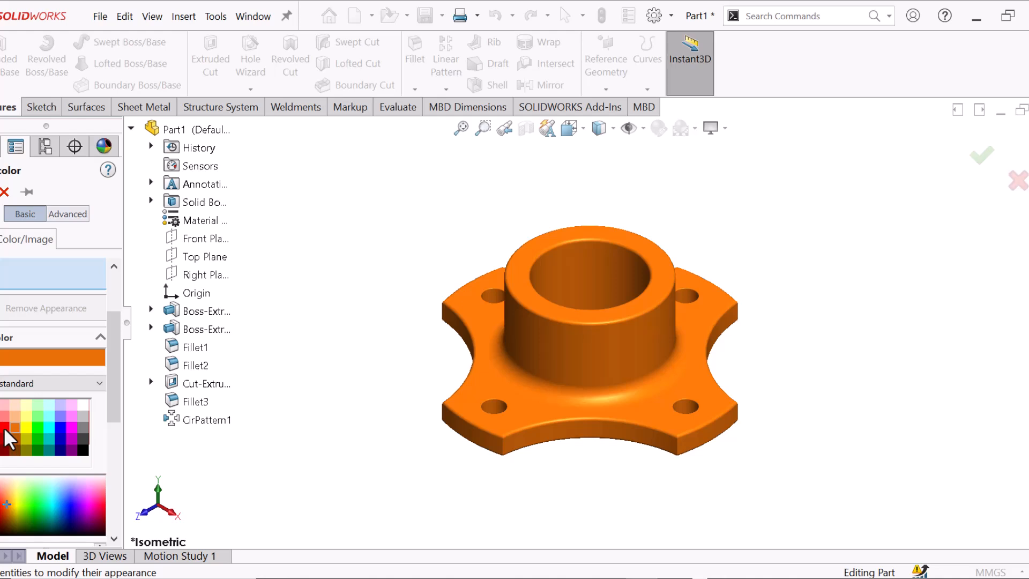
left_click(4, 428)
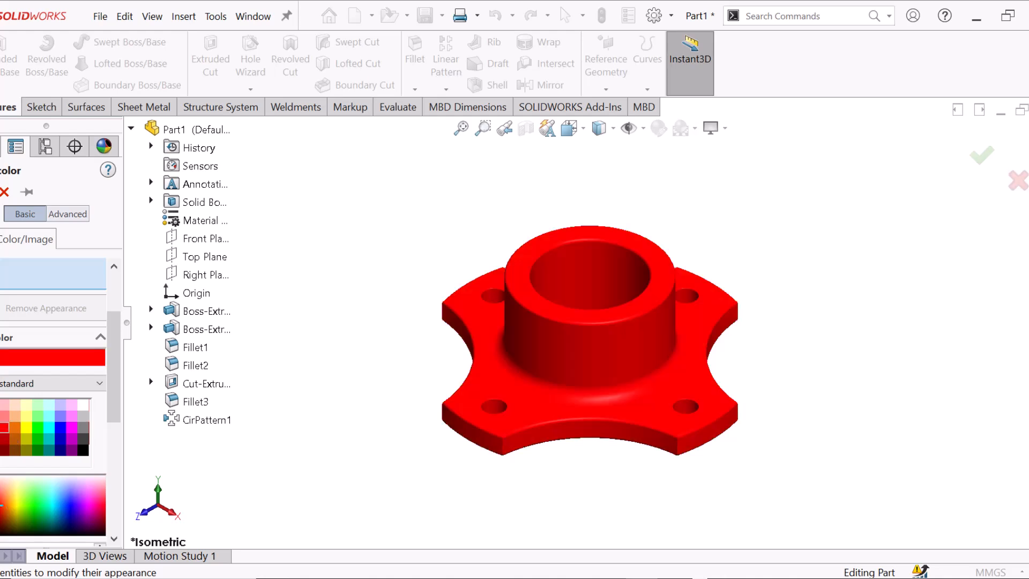
left_click(0, 191)
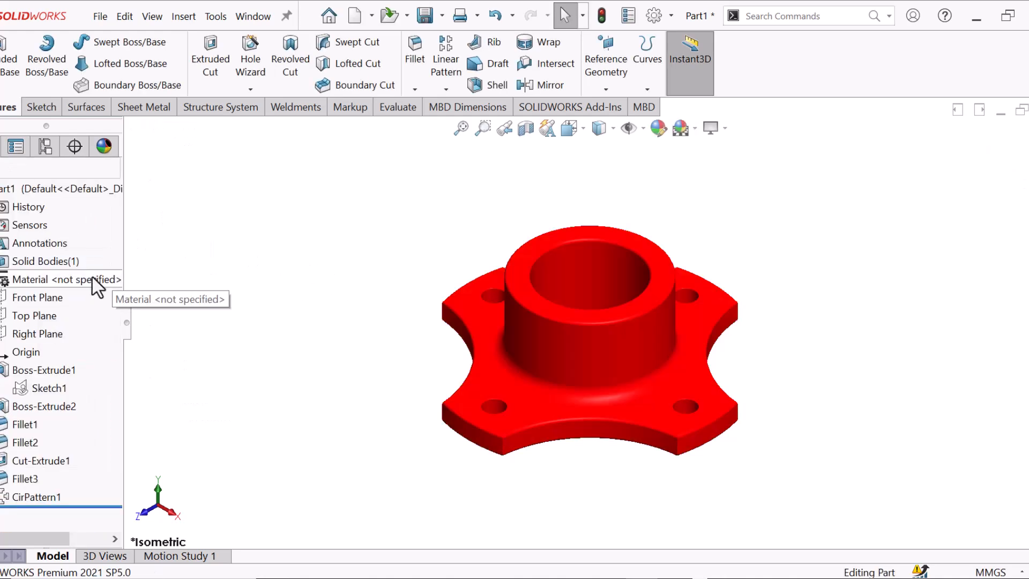
Assign Cast Alloy Steel as the part's material.
right_click(62, 289)
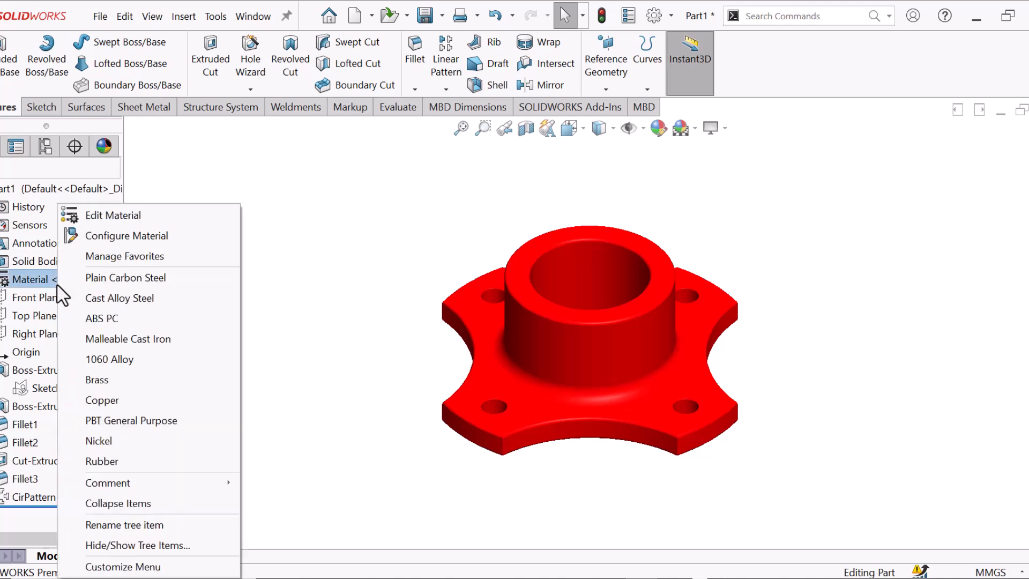
left_click(127, 304)
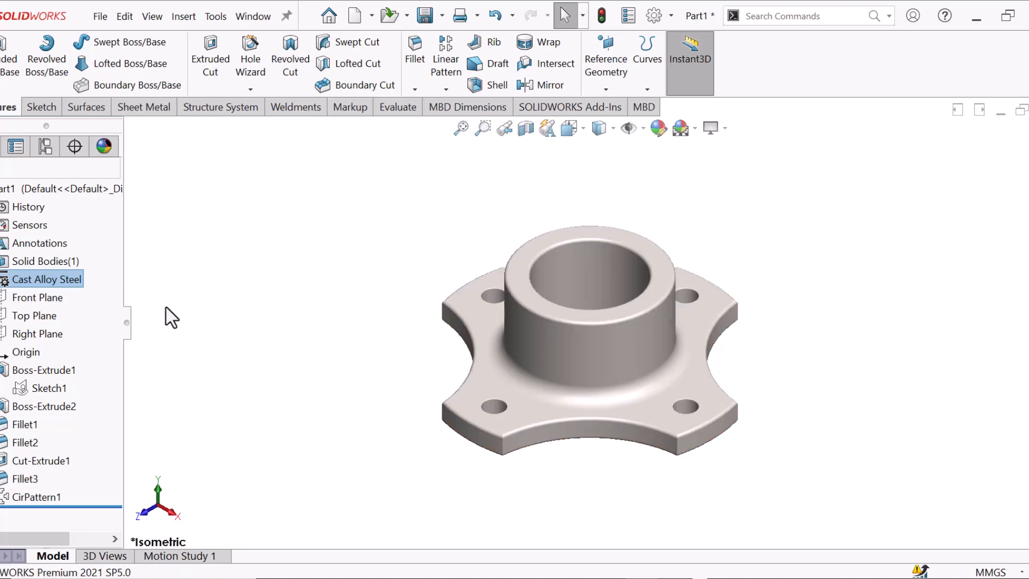
left_click(219, 316)
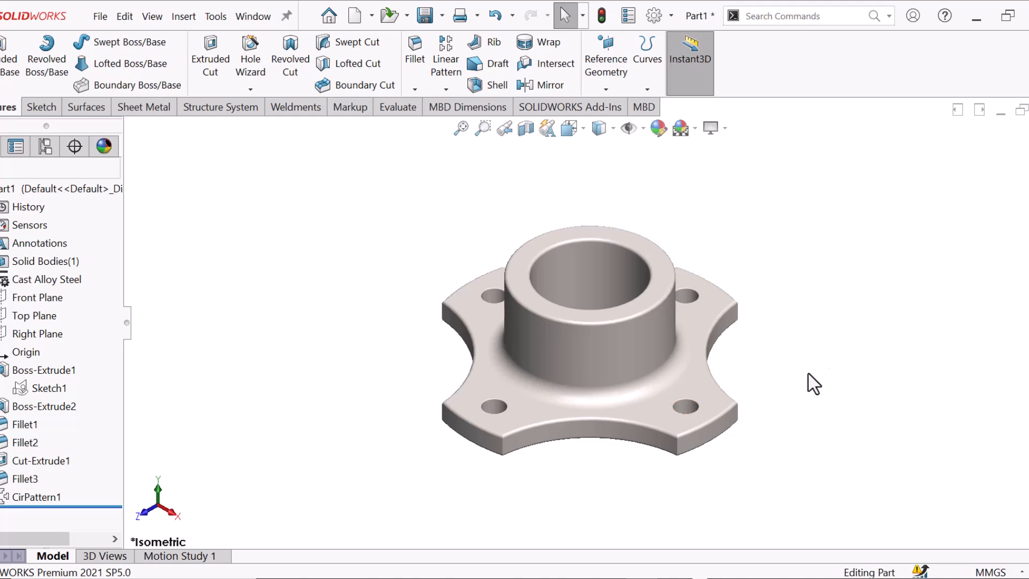
Set the colour of the whole part's cast stainless steel appearance to standard red.
left_click(695, 396)
right_click(695, 396)
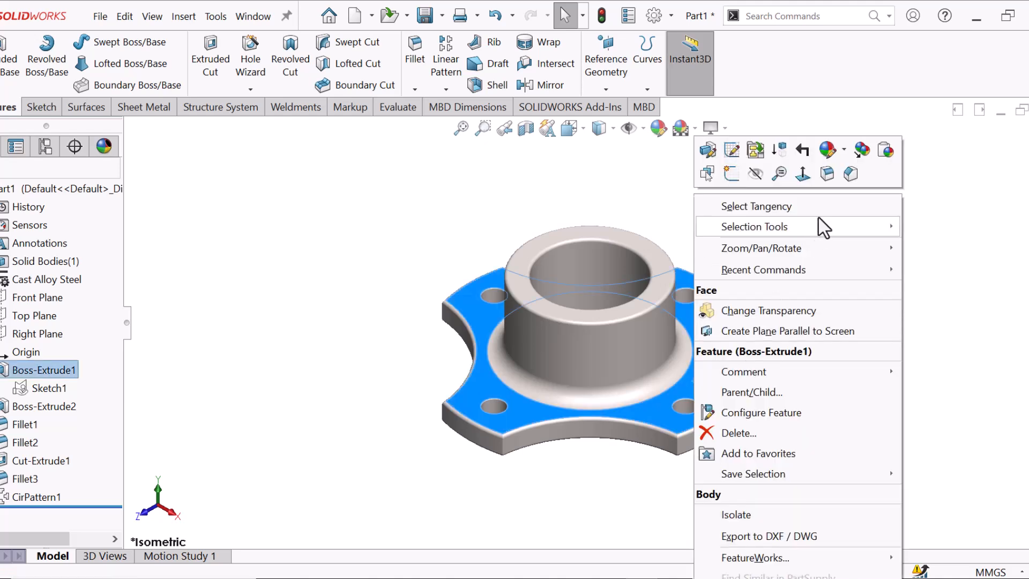
left_click(846, 152)
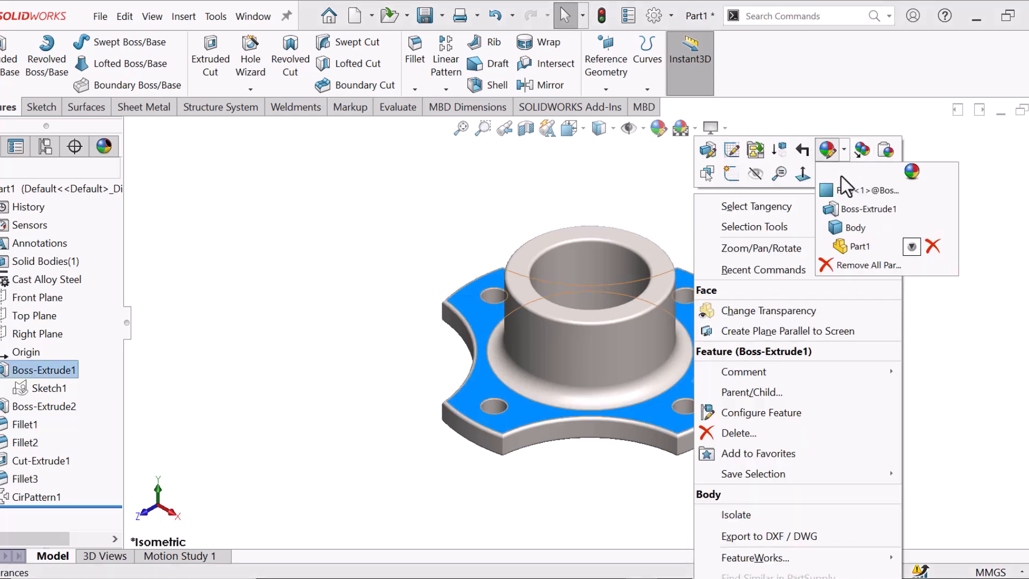
left_click(851, 251)
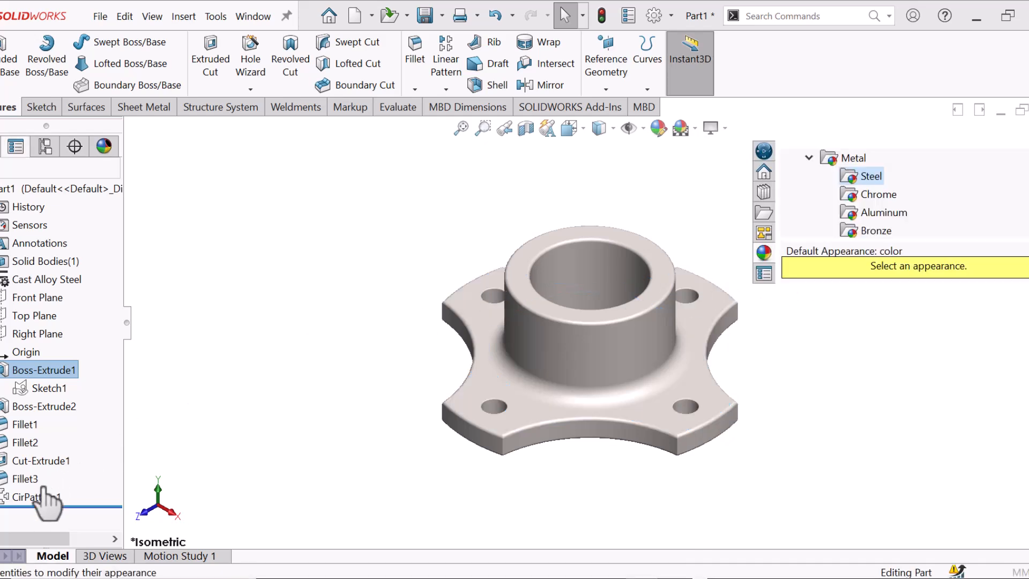
left_click_drag(114, 365, 37, 417)
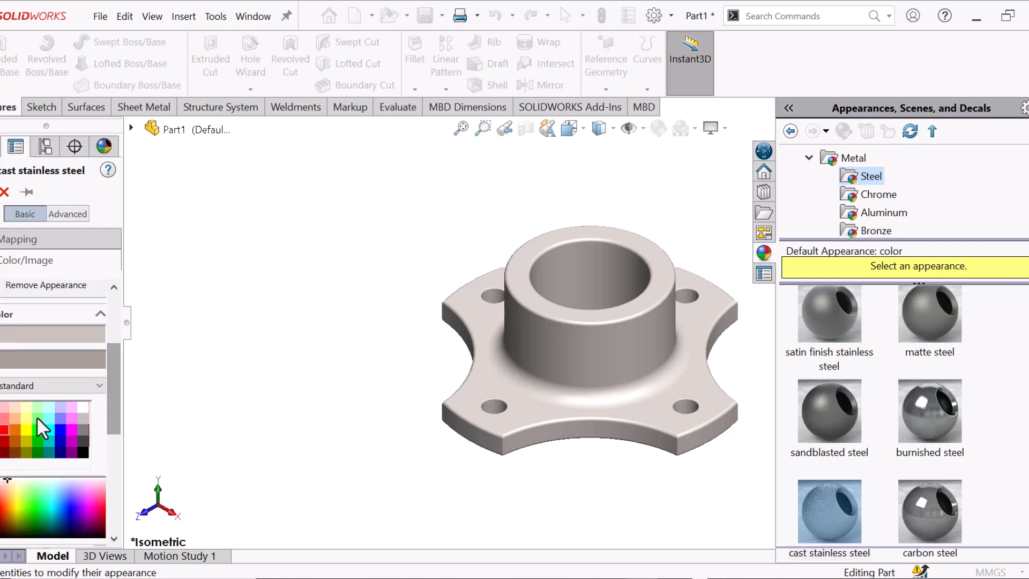
left_click(3, 430)
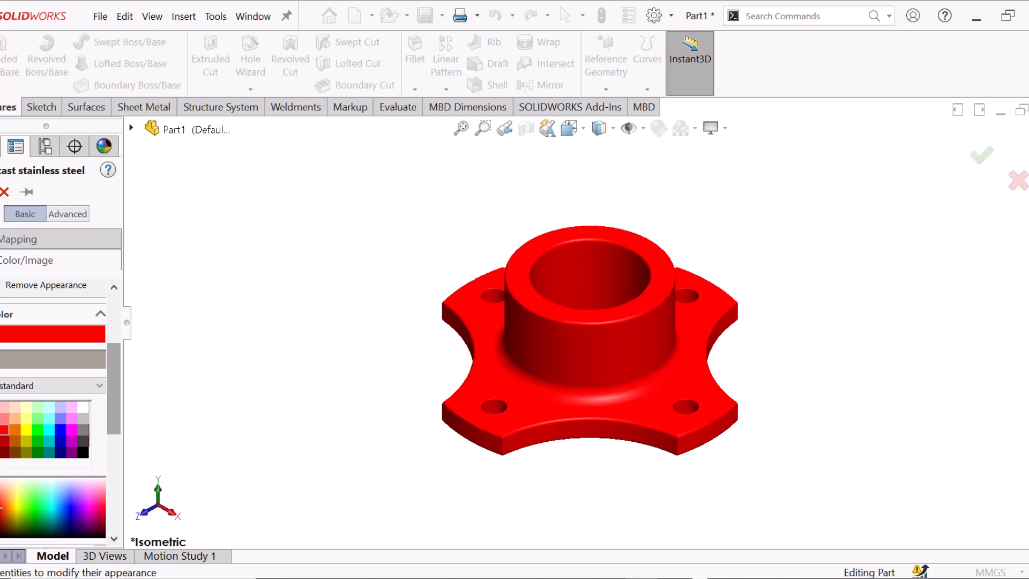
left_click(0, 192)
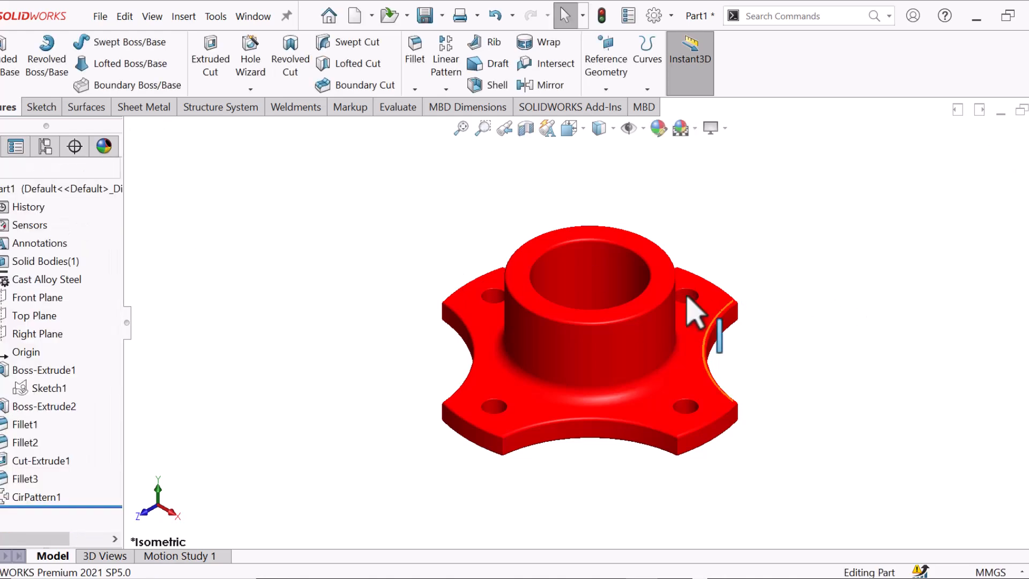
Apply a standard light grey colour to only the inner cylindrical face of the hub bore.
scroll(697, 306, "down", 5)
left_click(473, 285)
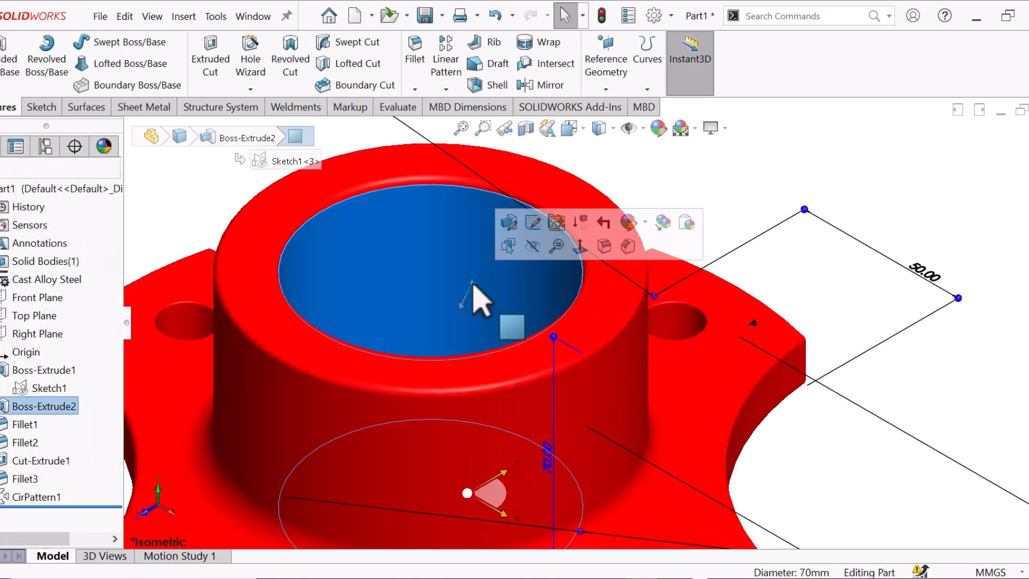
left_click(646, 221)
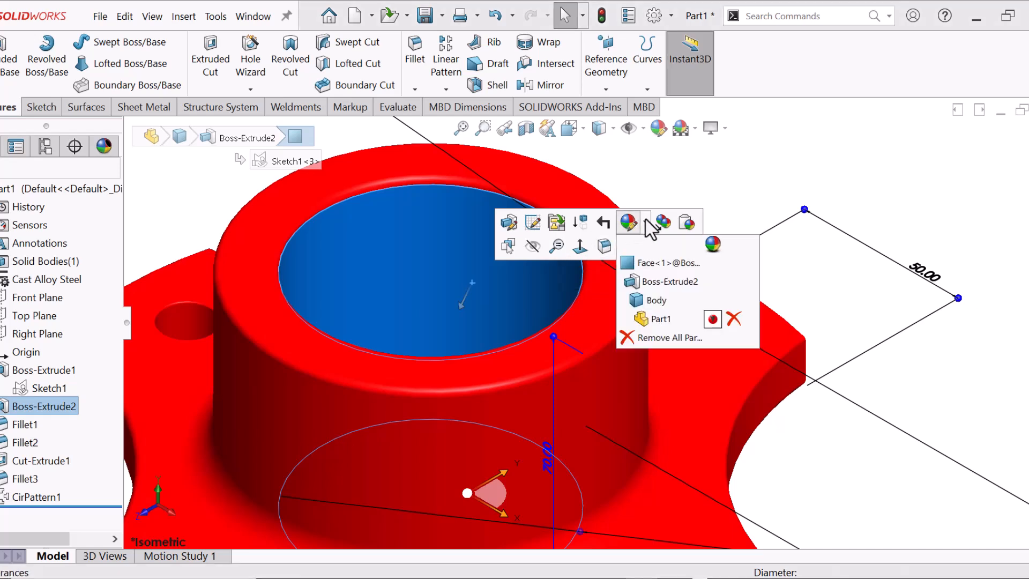
left_click(637, 262)
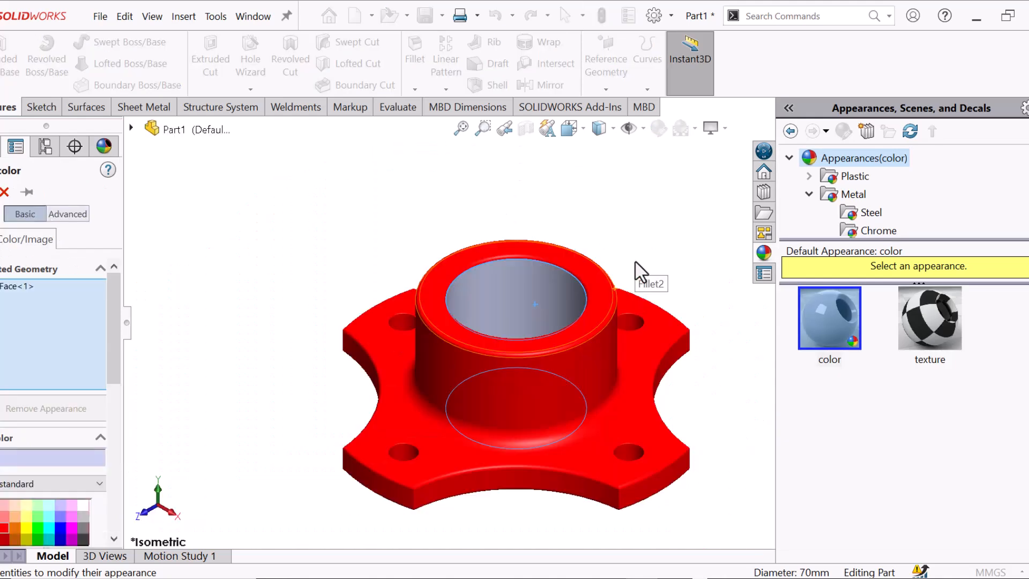
left_click(82, 527)
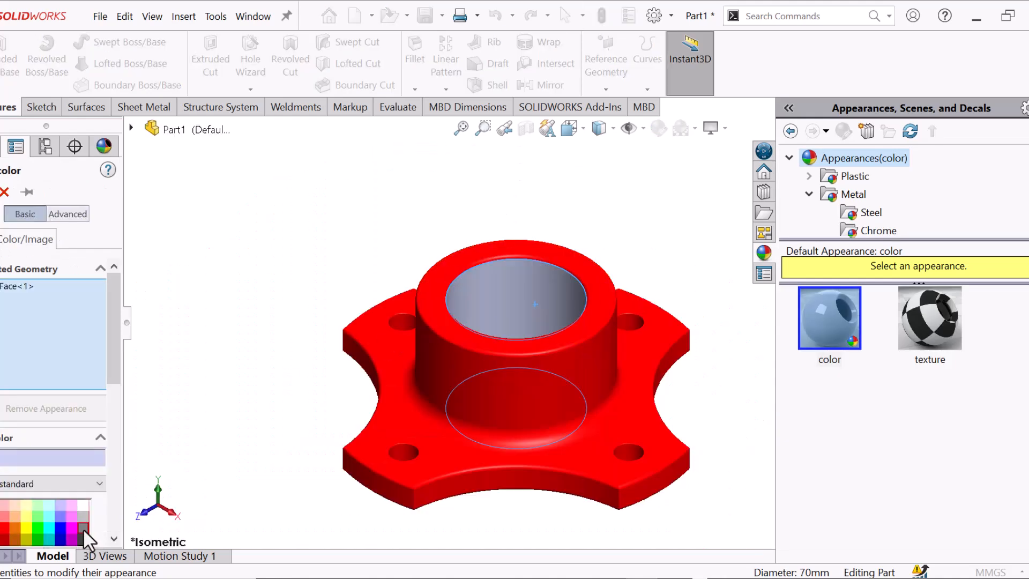
left_click(82, 537)
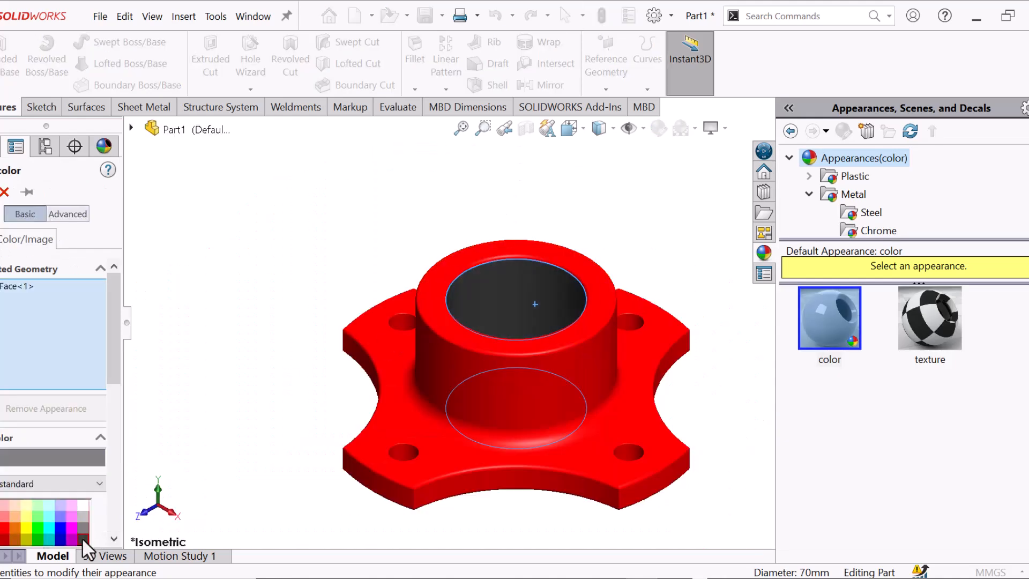
left_click(82, 517)
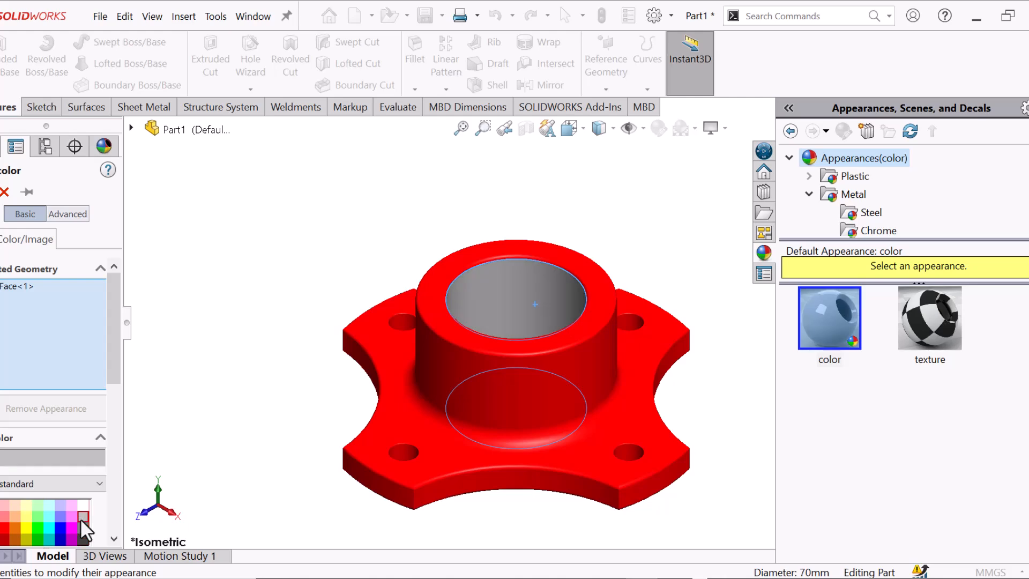
Add the inner faces of the four bolt holes to the light grey face appearance.
scroll(418, 354, "down", 3)
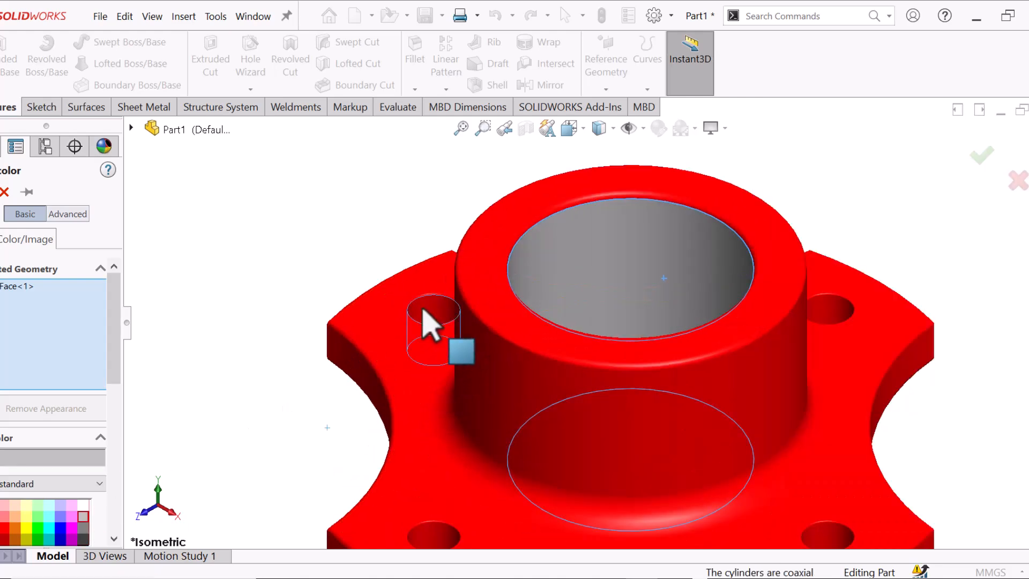
left_click(425, 321)
scroll(436, 365, "up", 3)
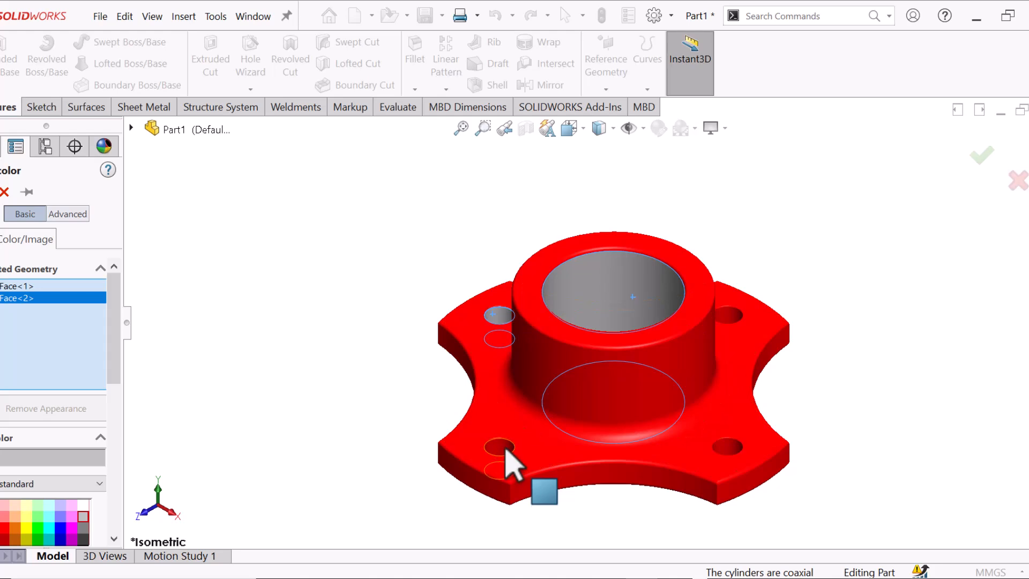
left_click(501, 449)
left_click(728, 446)
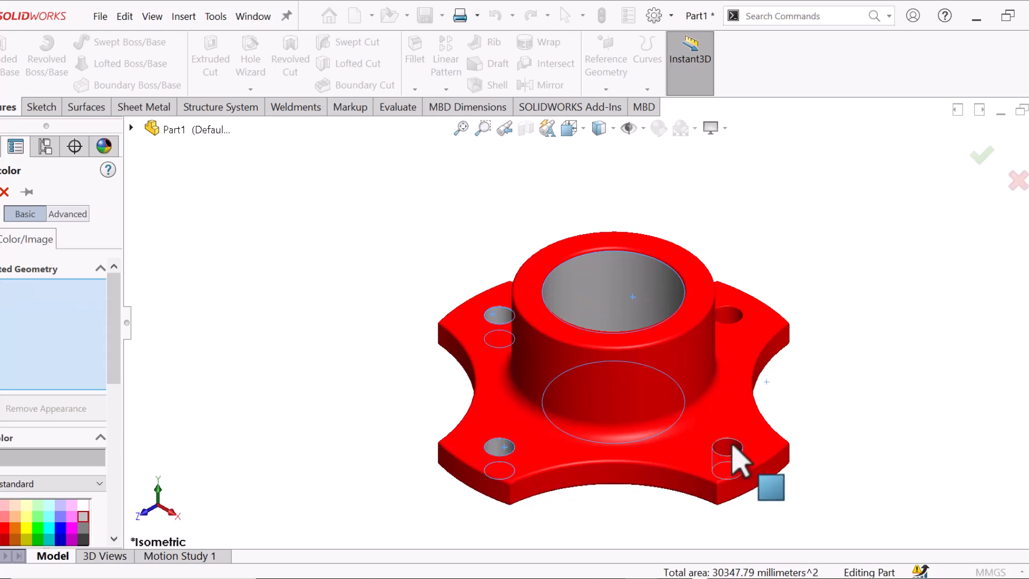
left_click(732, 317)
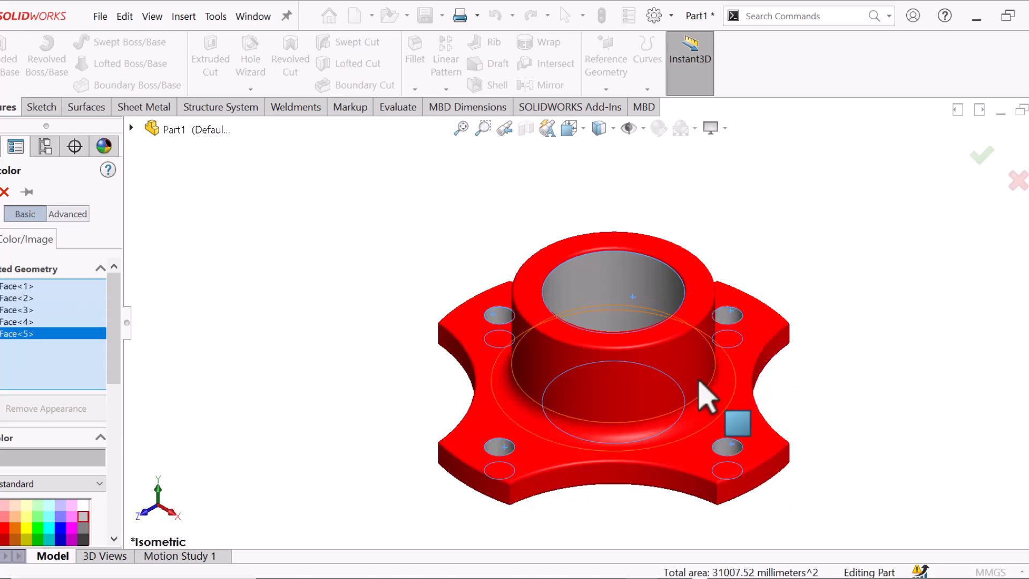
Add the fillet at the hub's base and all the flange's upper-edge fillets to the light grey face appearance.
left_click(646, 437)
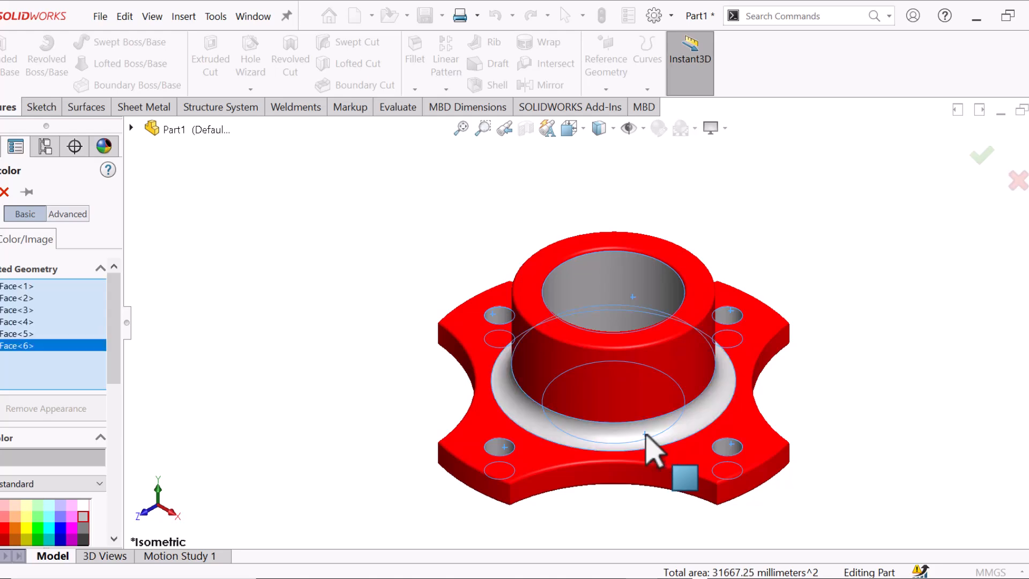
scroll(809, 437, "up", 2)
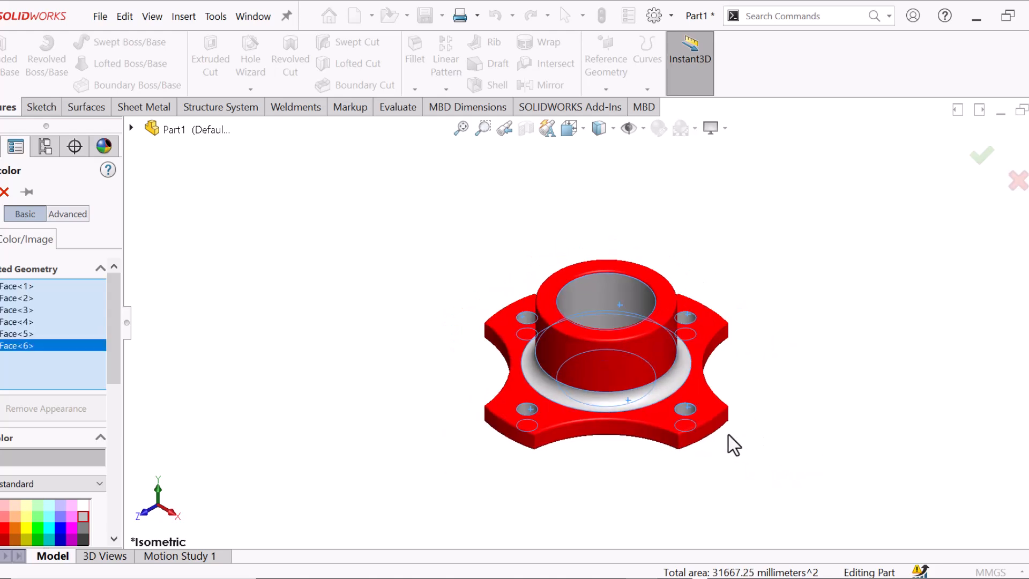
scroll(425, 383, "down", 3)
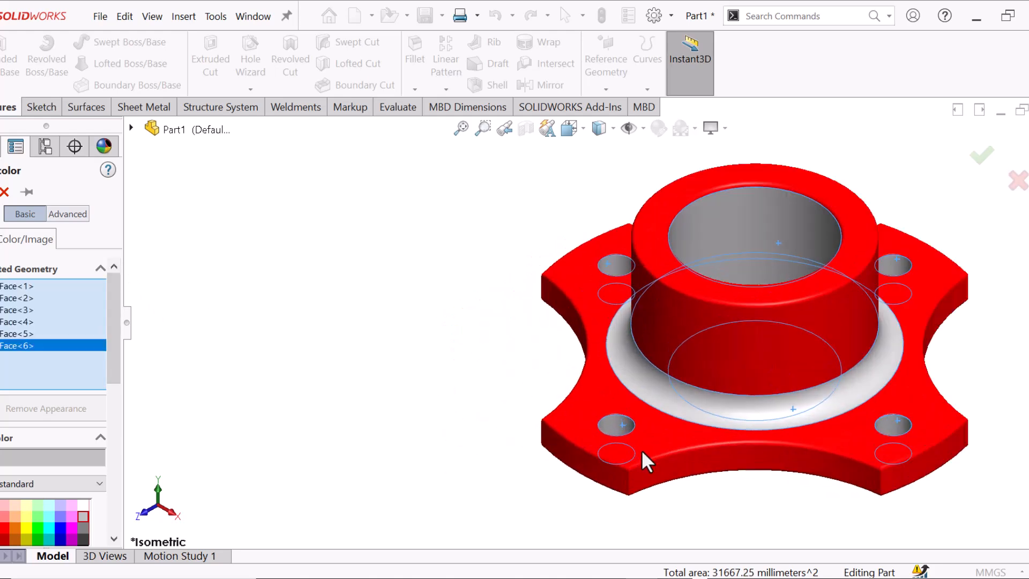
left_click(673, 460)
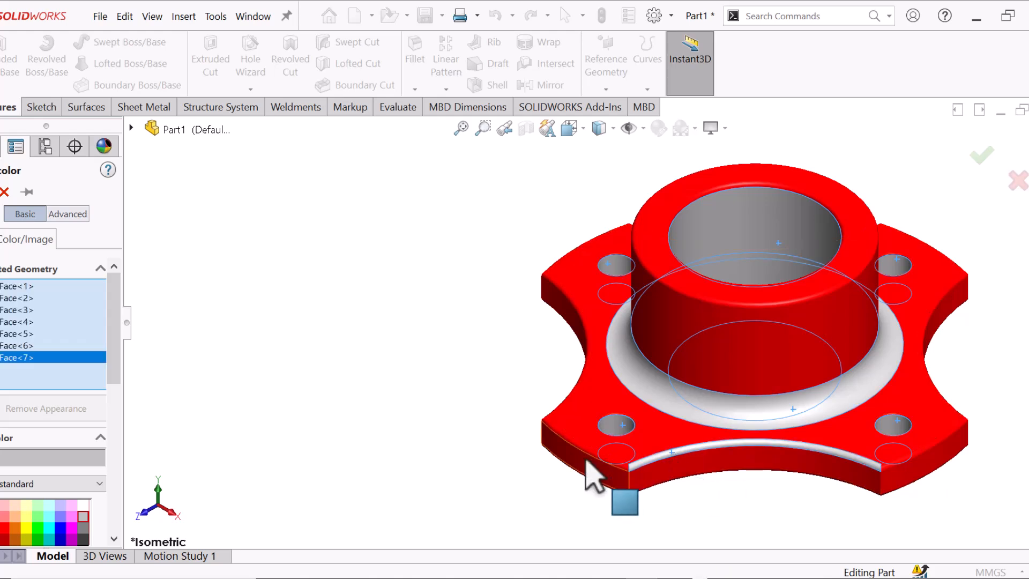
left_click(613, 463)
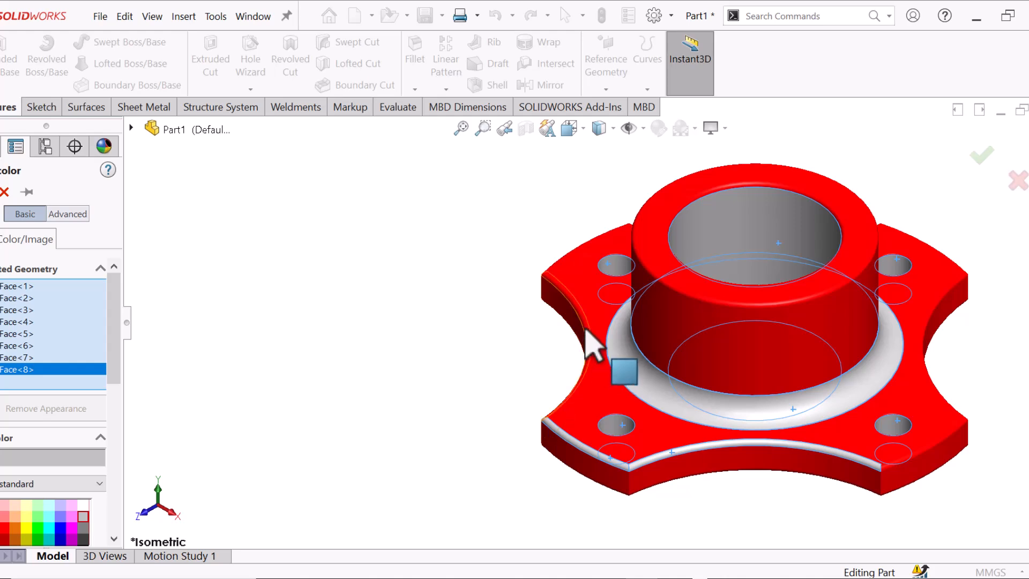
left_click(583, 345)
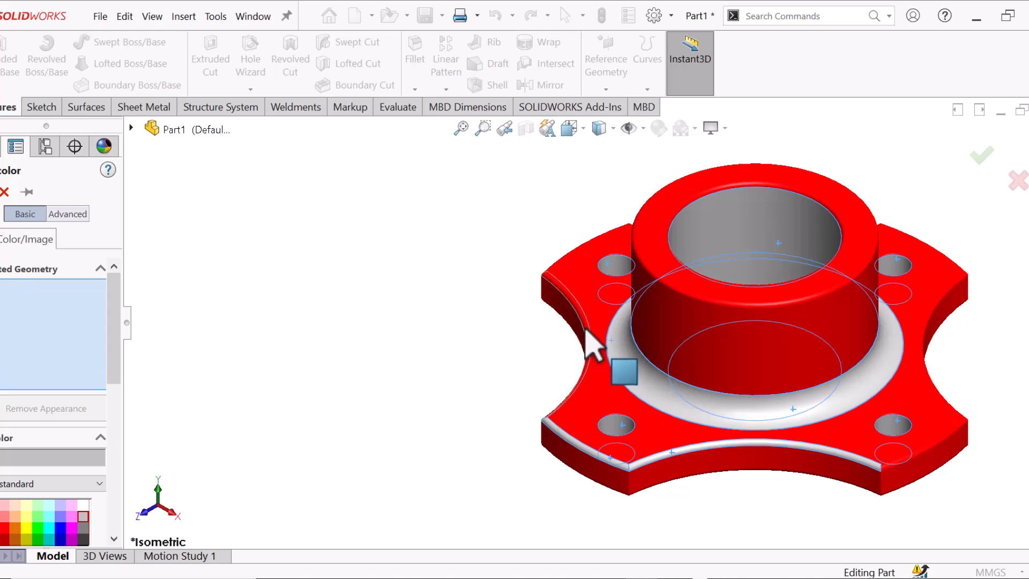
left_click(595, 247)
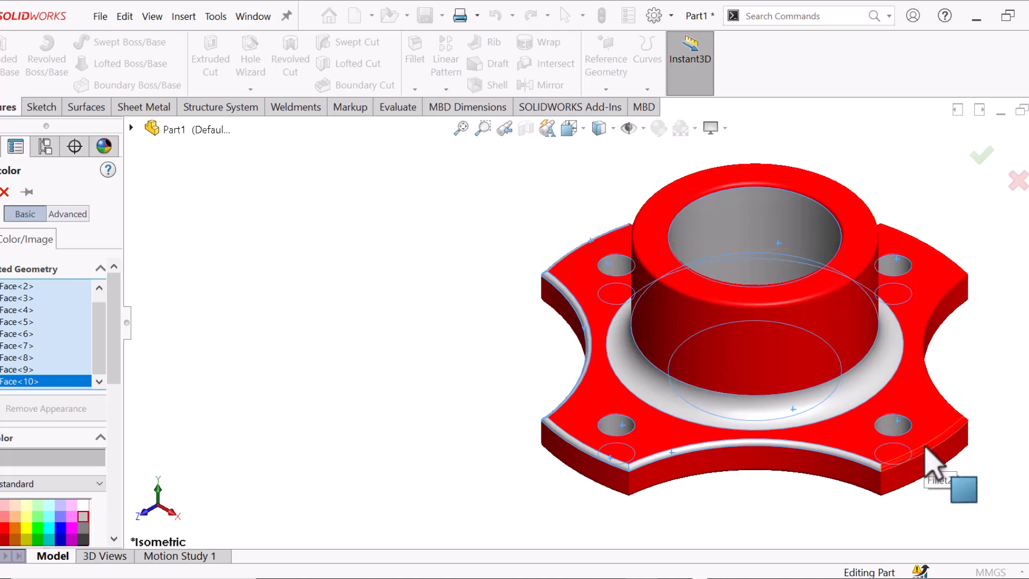
left_click(928, 441)
left_click(935, 329)
scroll(900, 311, "up", 5)
middle_click_drag(866, 287, 792, 321)
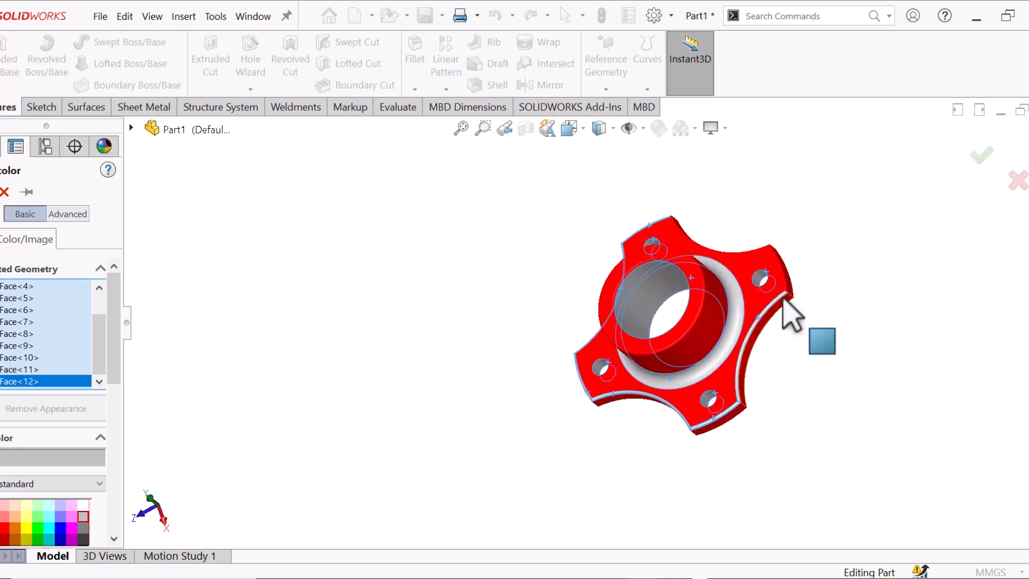
scroll(777, 289, "down", 4)
left_click(653, 227)
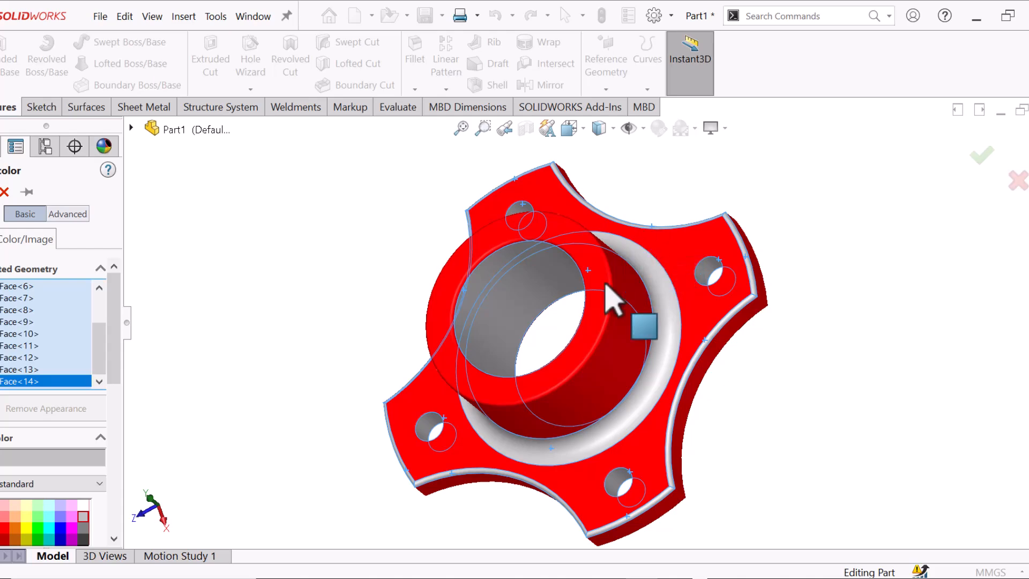
Add the outer and inner fillets on the hub's top rim to the light grey face appearance.
left_click(614, 300)
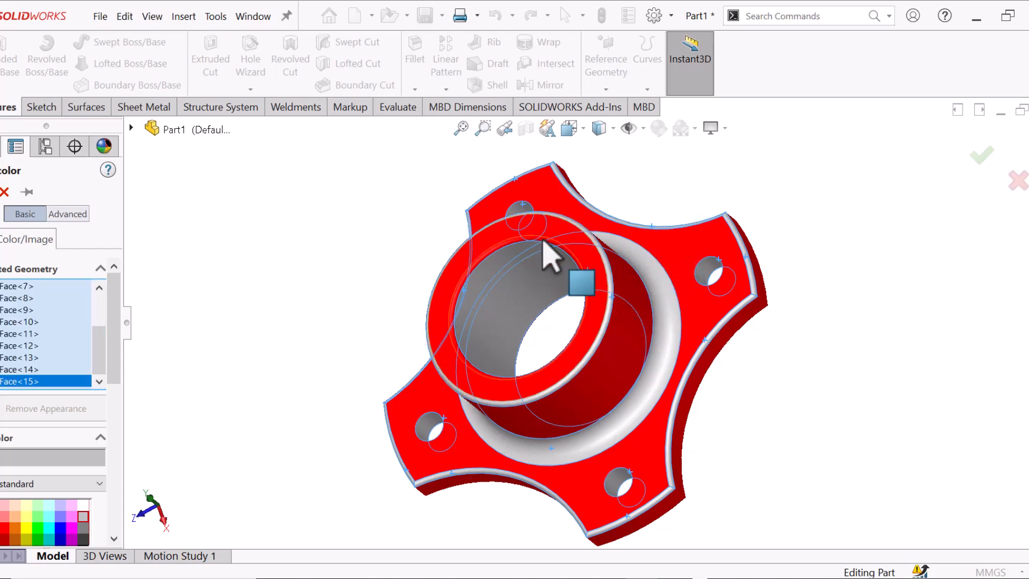
scroll(552, 257, "down", 5)
left_click(552, 268)
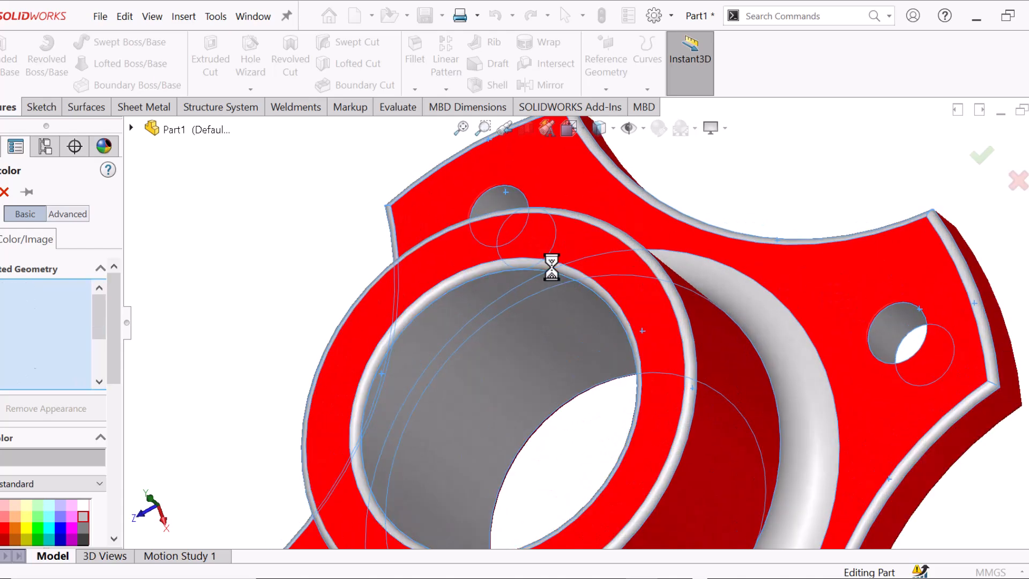
Add the rim fillets of the front and left bolt holes to the light grey face appearance.
scroll(560, 273, "up", 5)
middle_click_drag(773, 398, 792, 365)
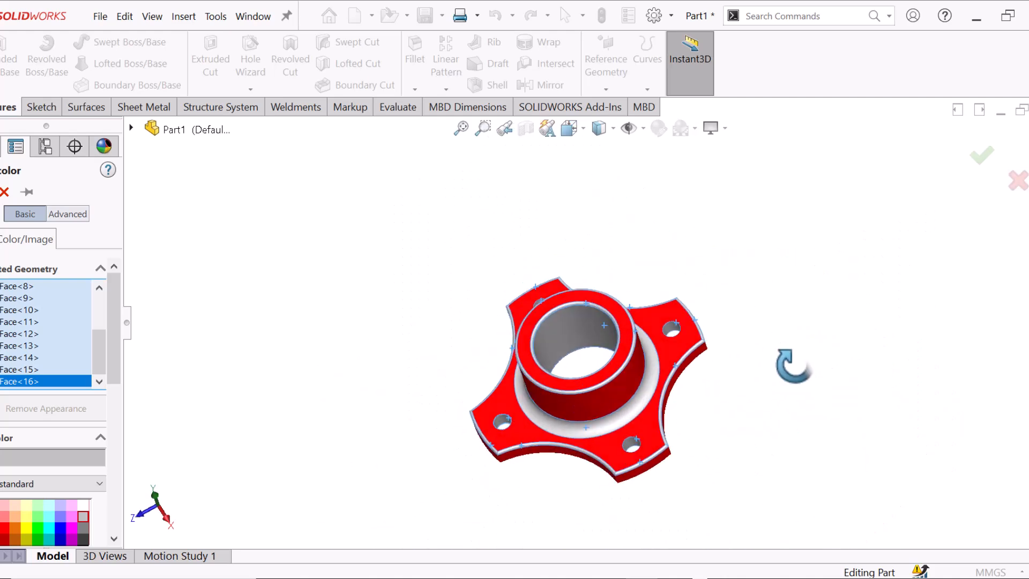
scroll(616, 450, "down", 10)
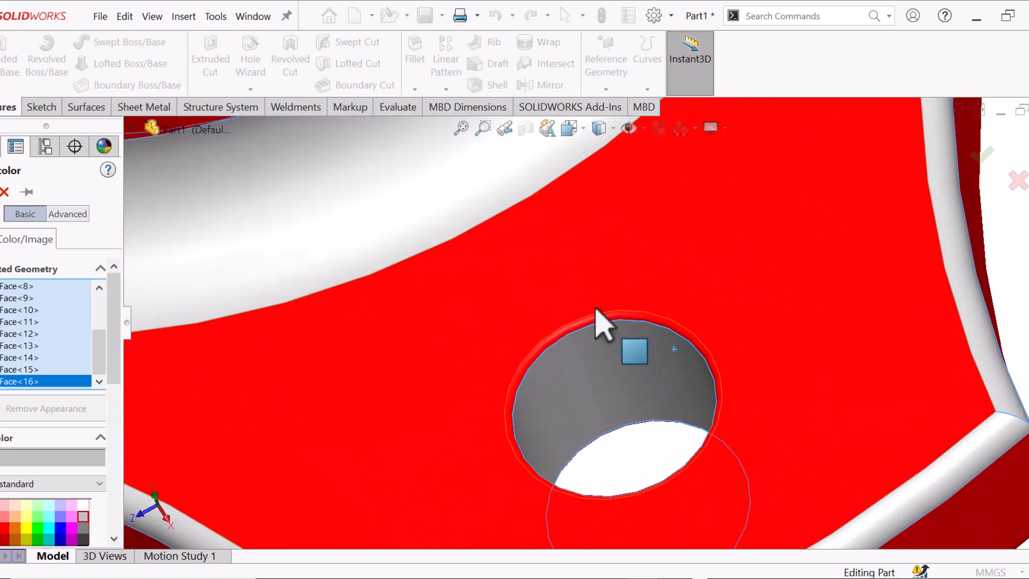
left_click(602, 333)
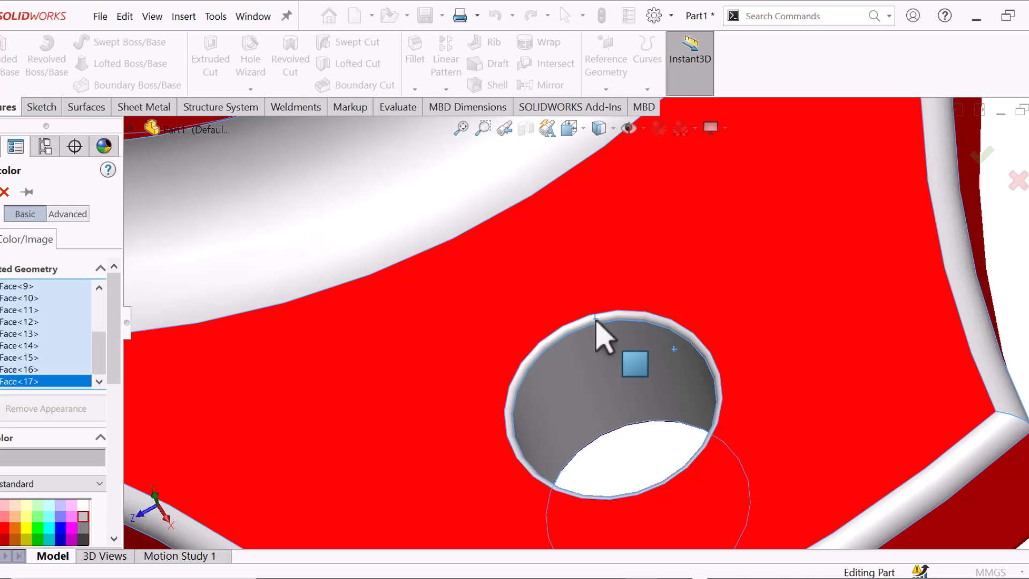
scroll(603, 336, "up", 6)
scroll(466, 266, "down", 8)
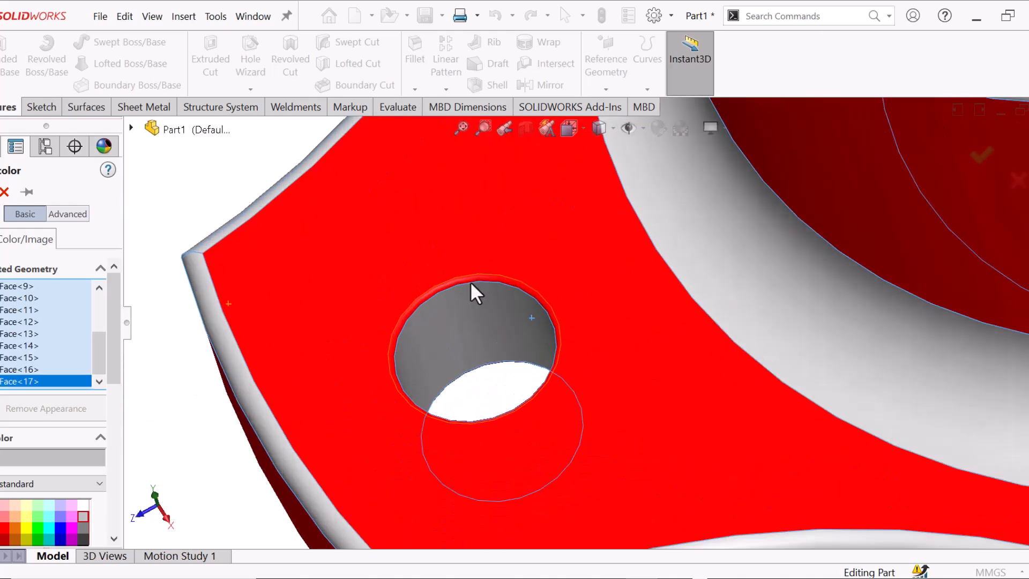
left_click(480, 296)
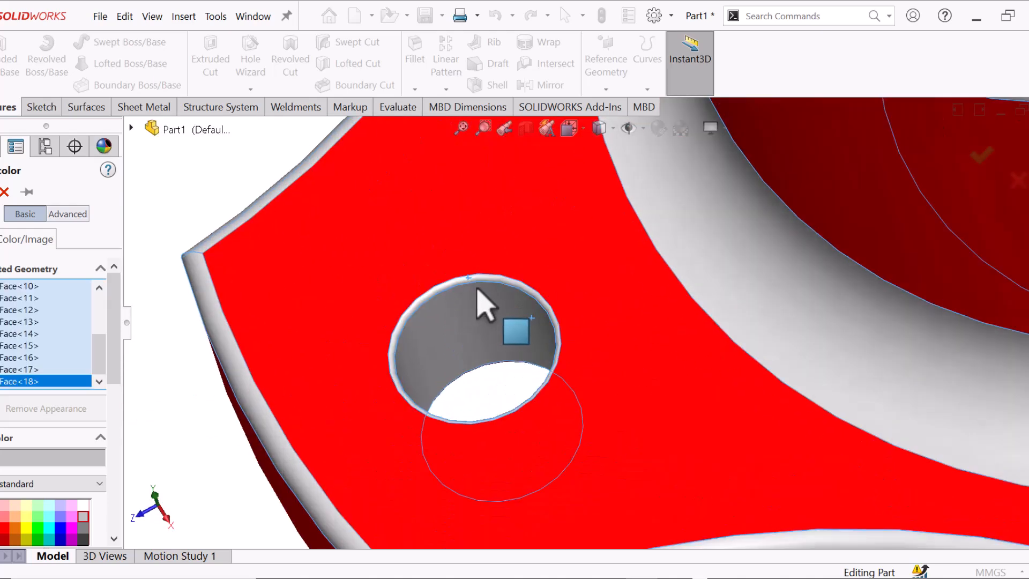
Add the rim fillets of the remaining two bolt holes to the light grey appearance and apply it.
scroll(493, 303, "up", 6)
scroll(635, 246, "up", 4)
scroll(563, 278, "down", 10)
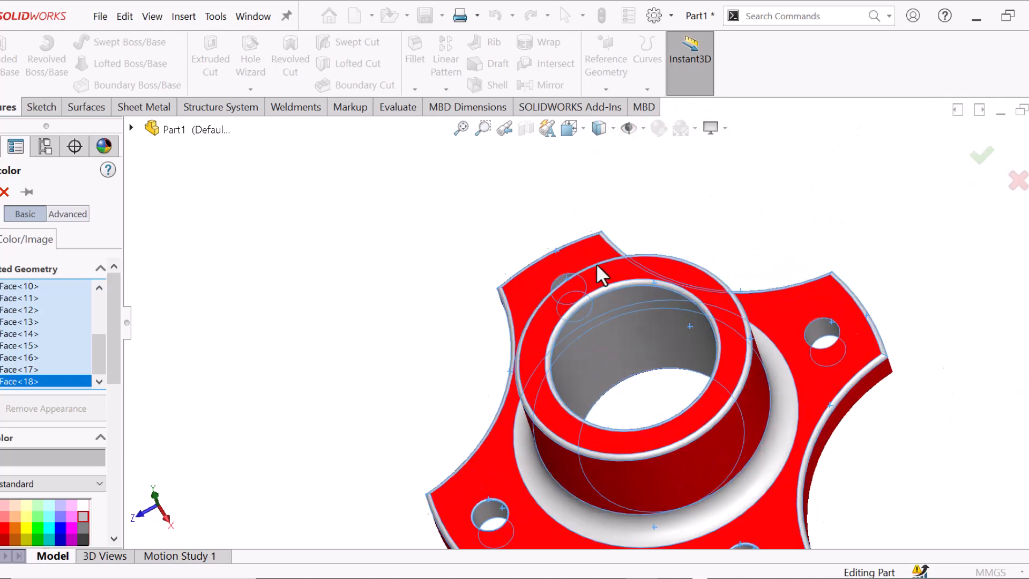
left_click(554, 302)
scroll(683, 328, "up", 5)
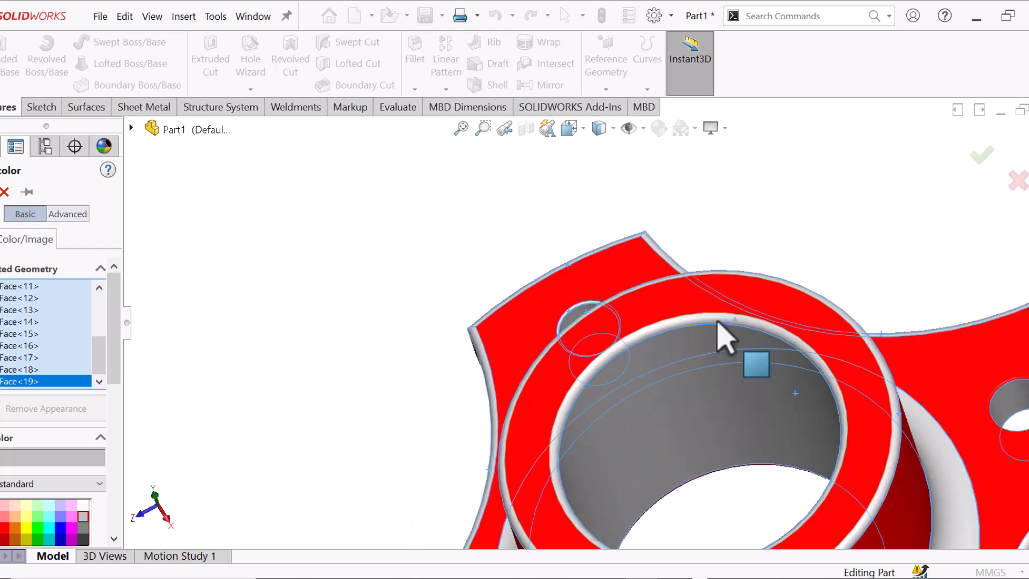
scroll(705, 348, "down", 6)
scroll(705, 348, "down", 4)
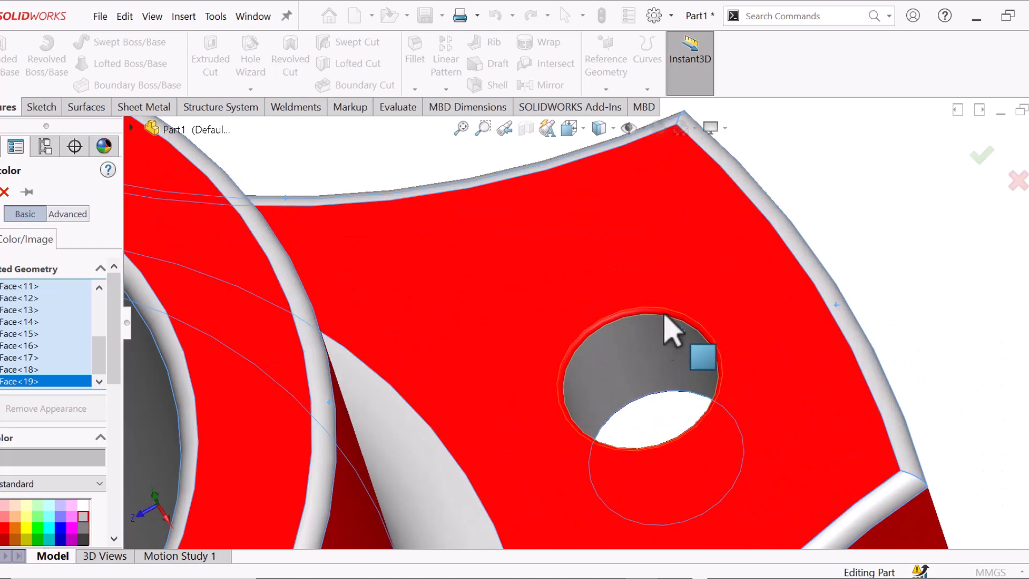
left_click(669, 328)
scroll(666, 326, "up", 8)
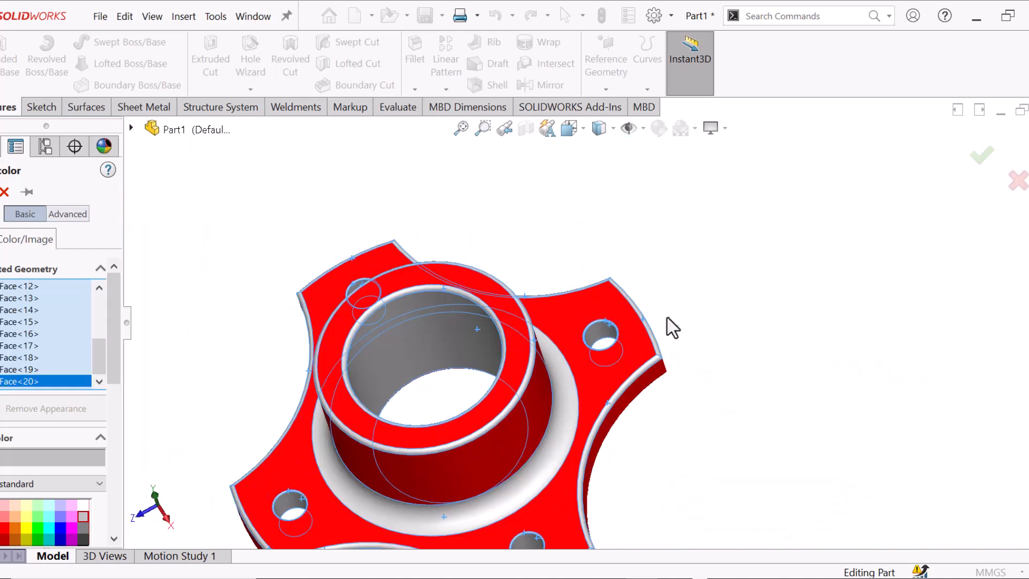
left_click(0, 192)
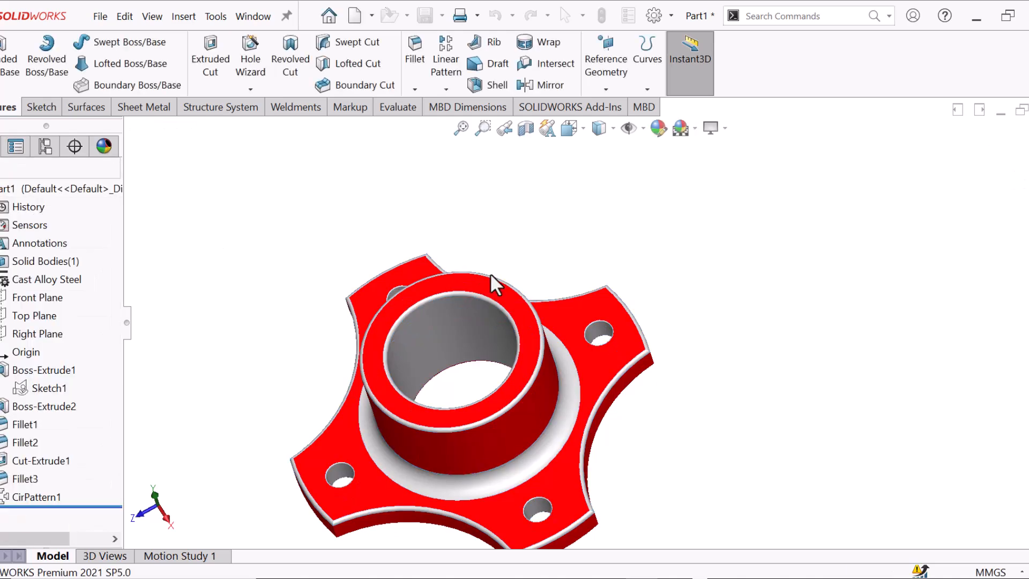
Show the coloured flange in the standard isometric view.
key("space")
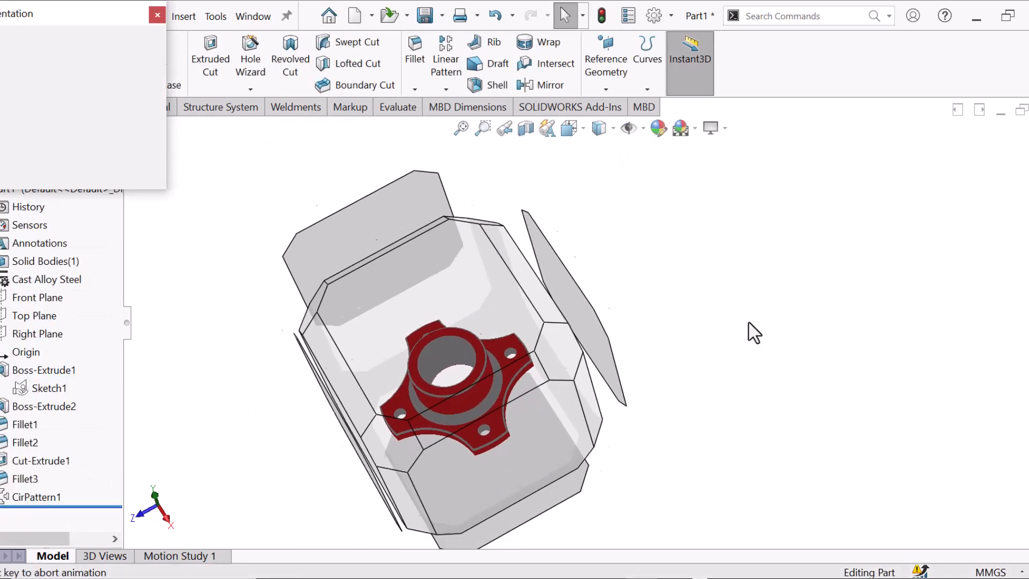
left_click(161, 62)
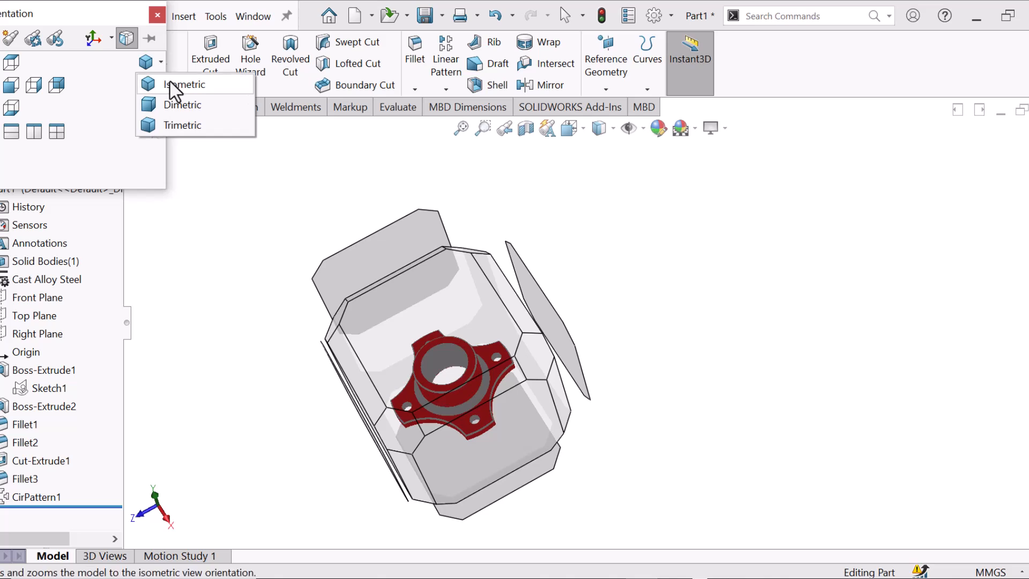
left_click(172, 86)
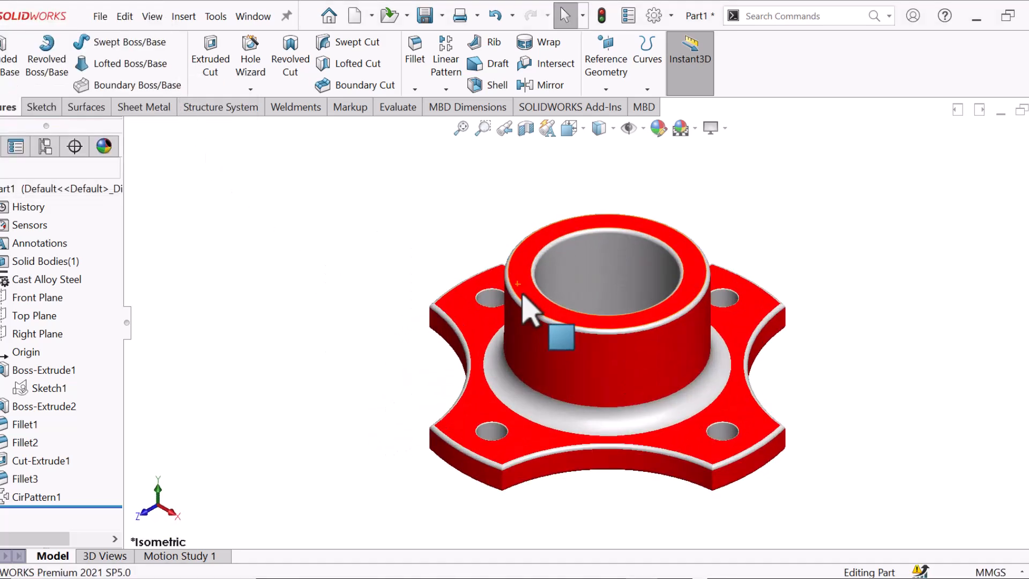
scroll(631, 373, "down", 3)
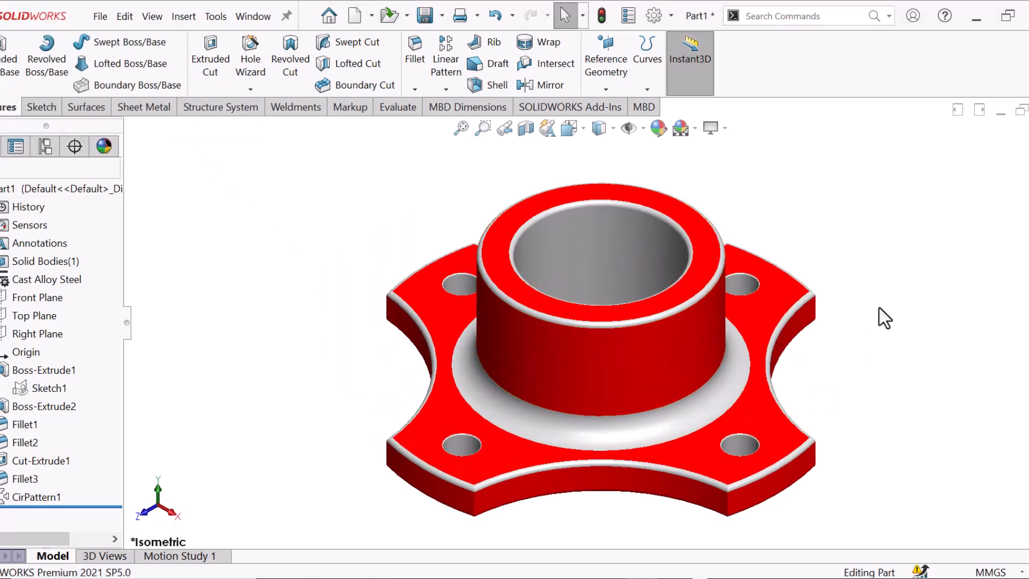
View the flange in the dimetric and trimetric orientations.
key("space")
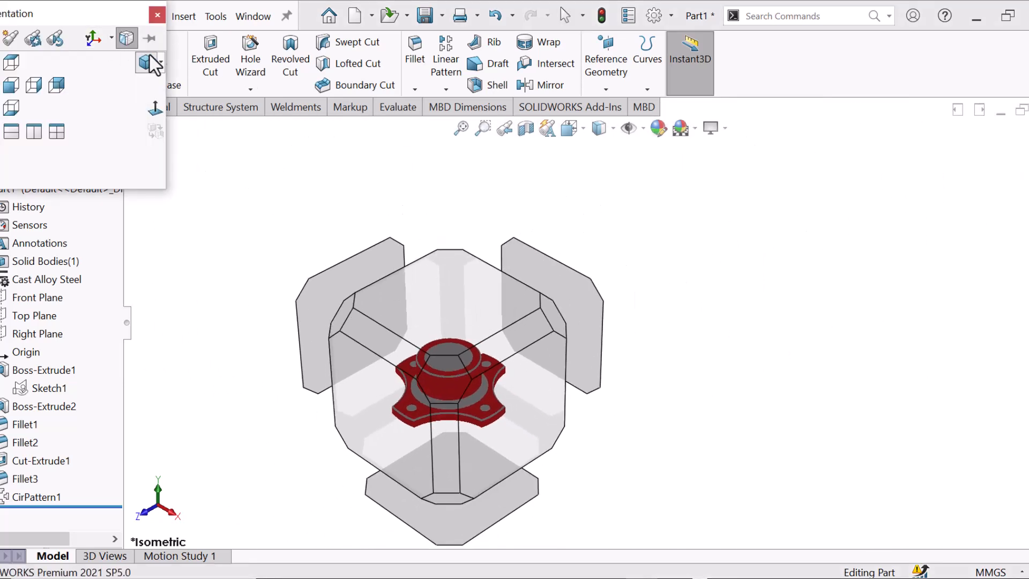
left_click(161, 62)
left_click(175, 99)
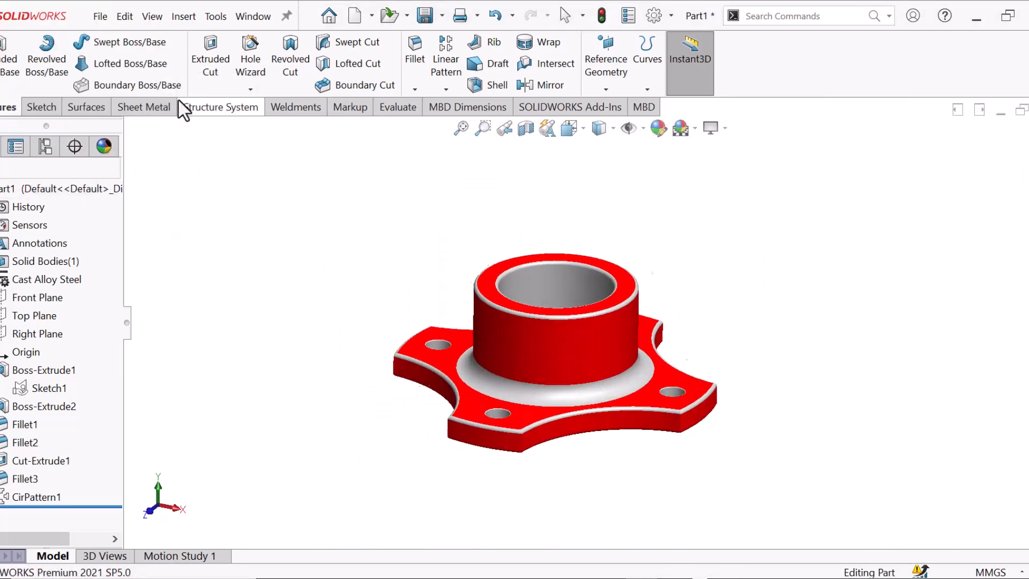
key("space")
left_click(161, 62)
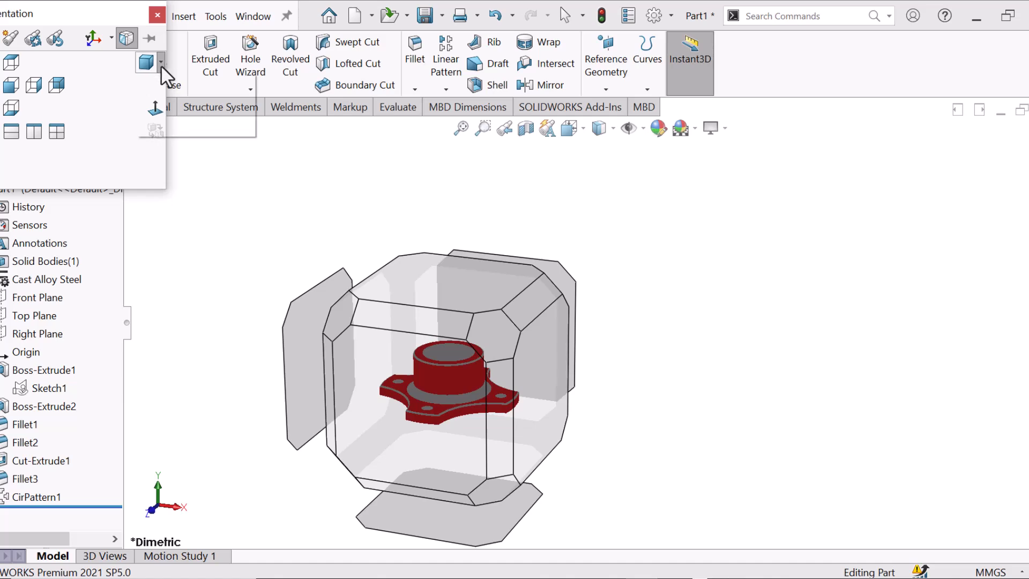
left_click(165, 122)
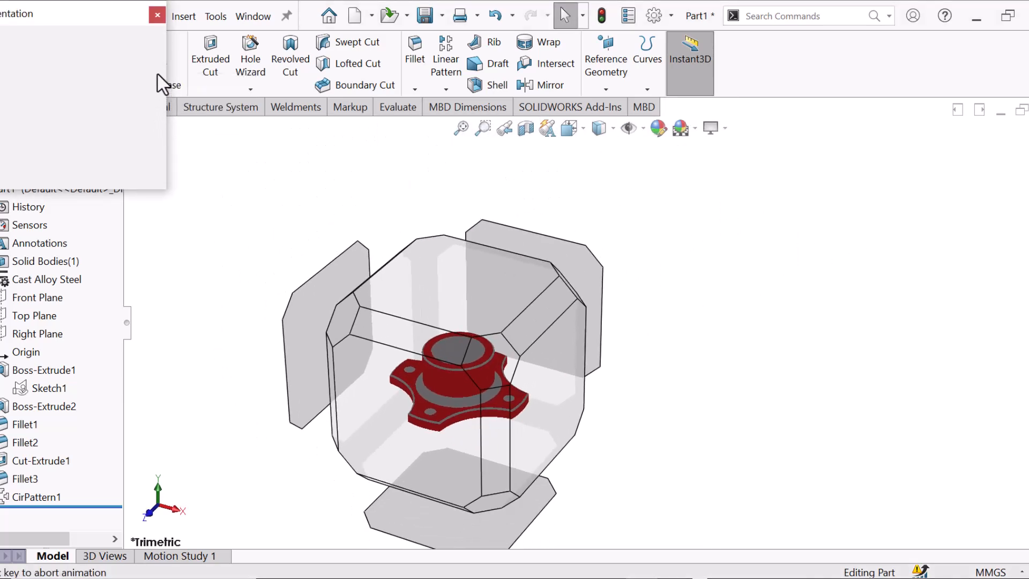
Return the flange to the isometric orientation.
left_click(160, 62)
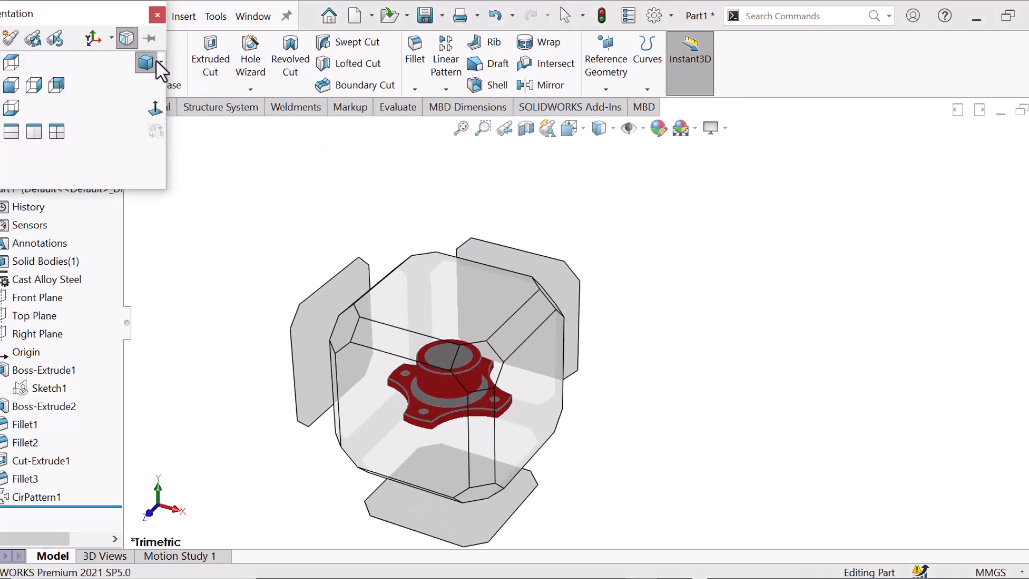
left_click(169, 83)
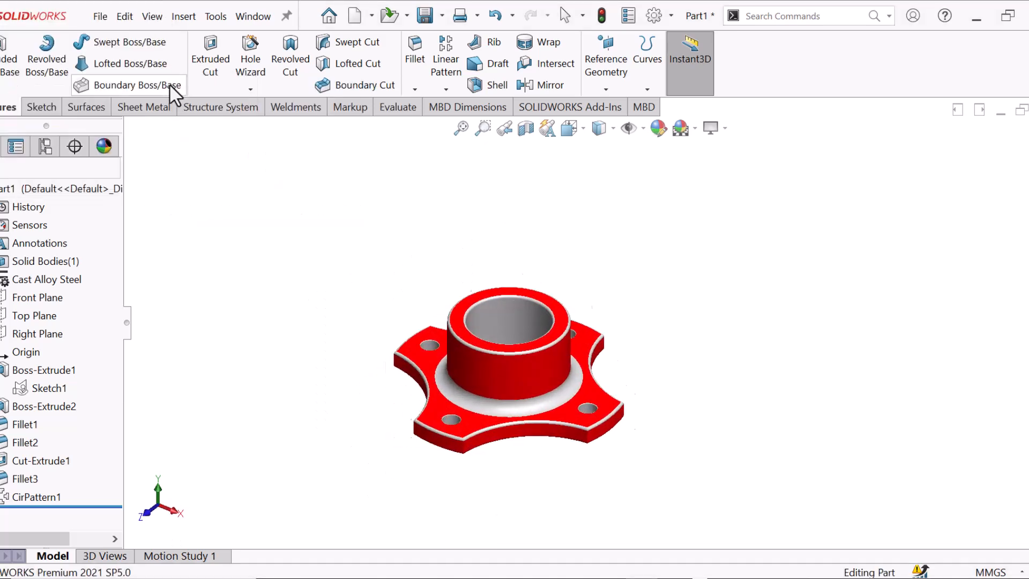
scroll(625, 300, "down", 1)
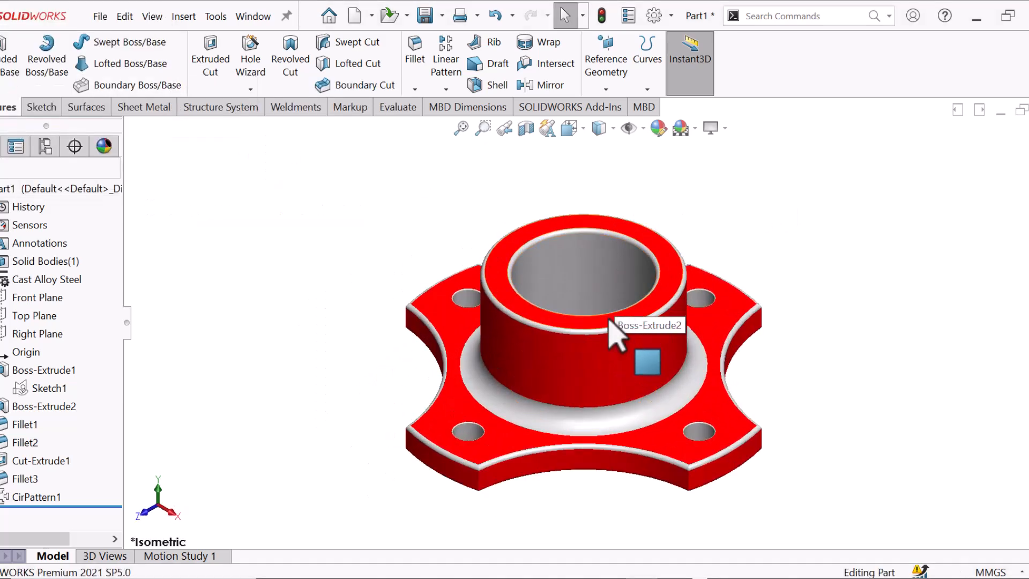
scroll(613, 321, "down", 2)
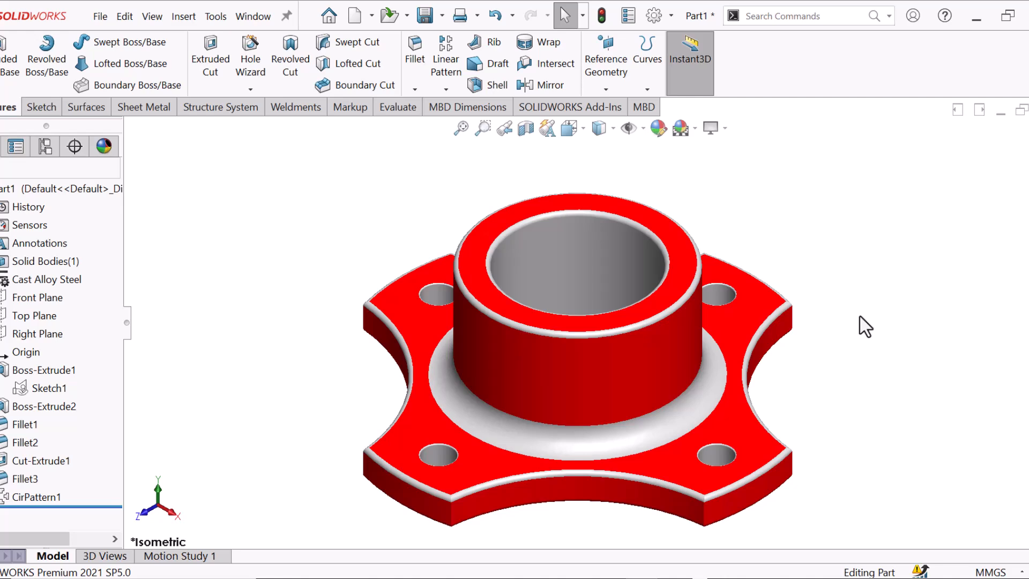
scroll(707, 539, "down", 3)
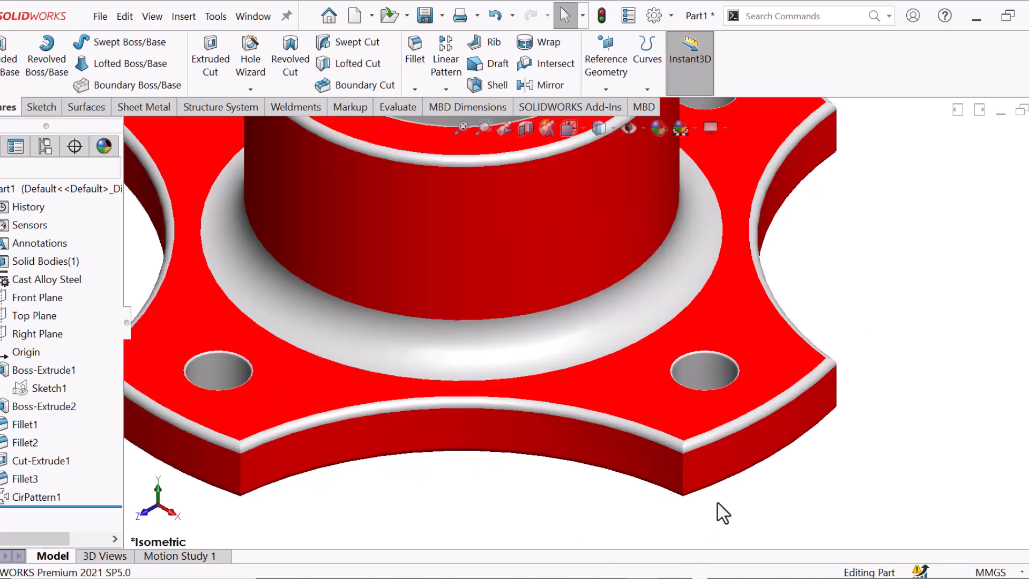
key("f")
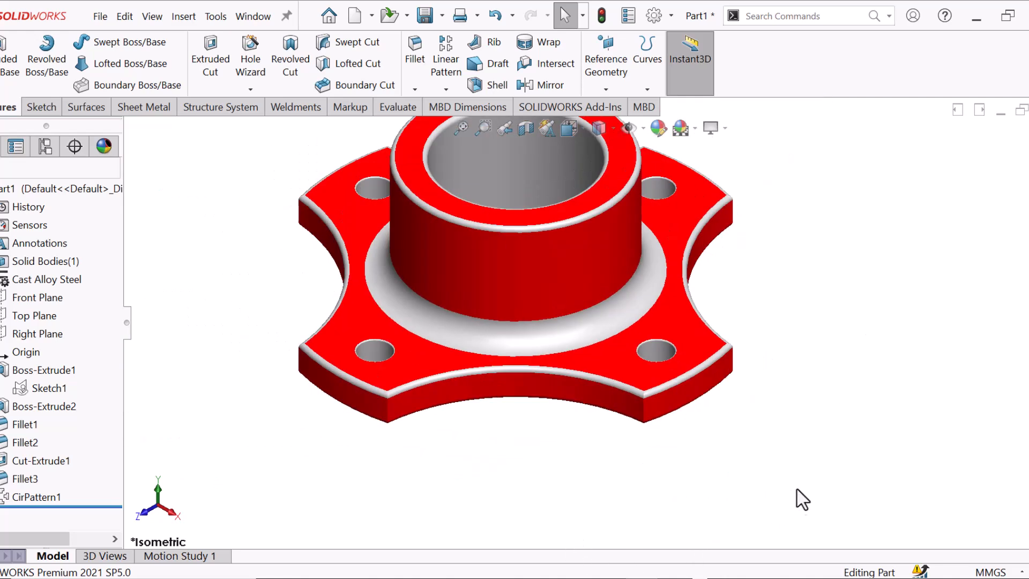
scroll(657, 298, "up", 3)
scroll(565, 280, "down", 5)
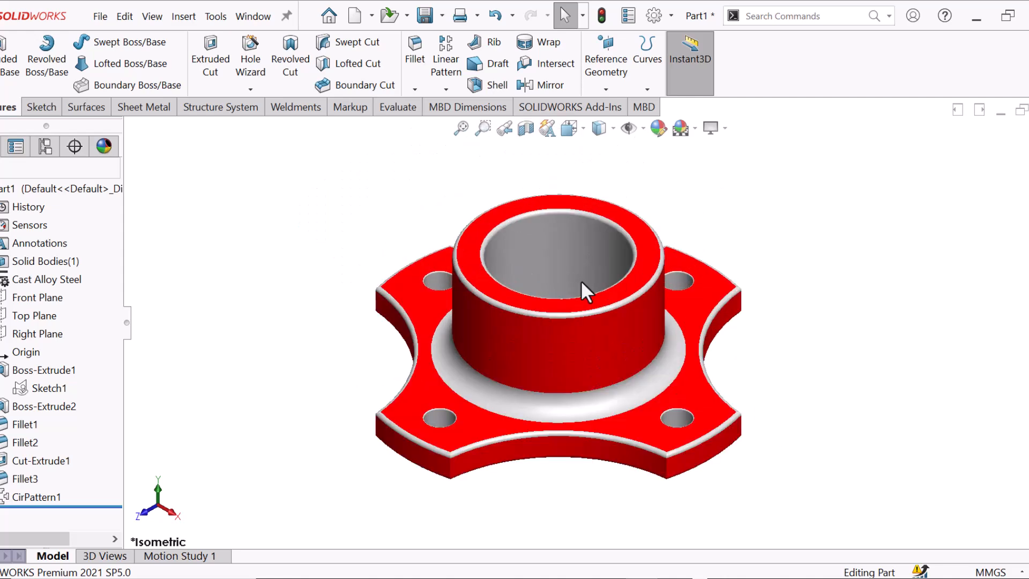
scroll(579, 357, "down", 2)
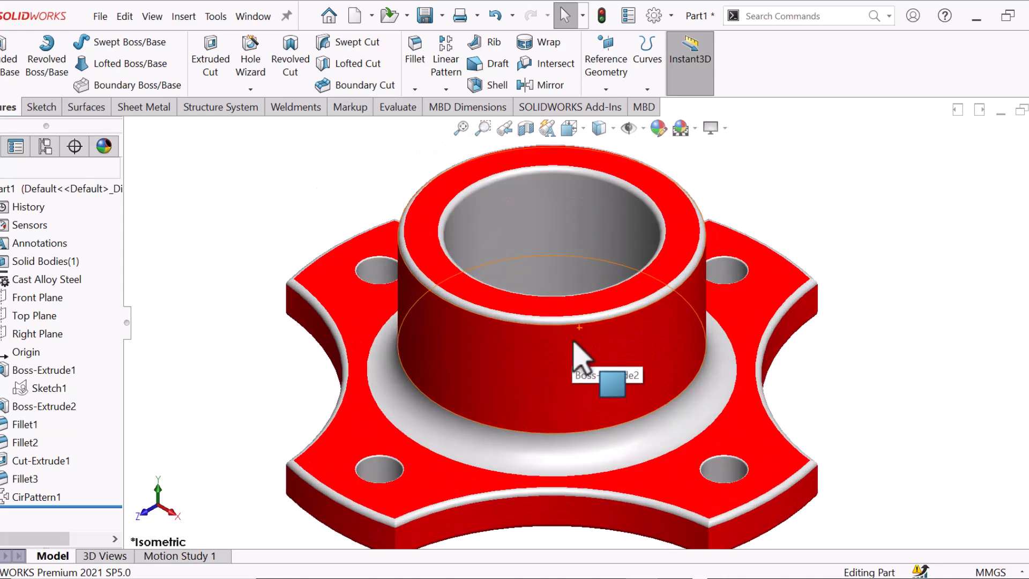
scroll(584, 359, "up", 2)
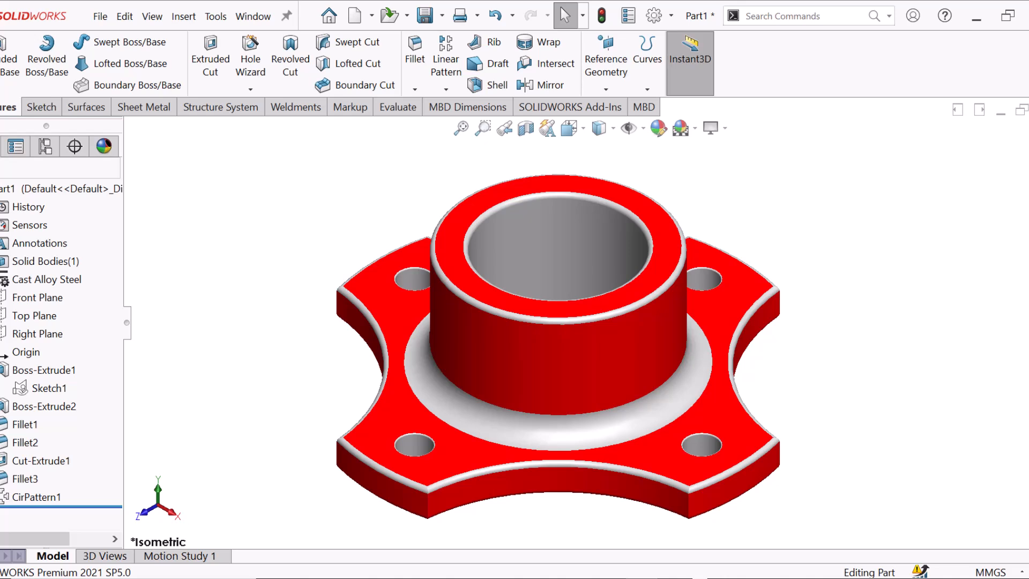